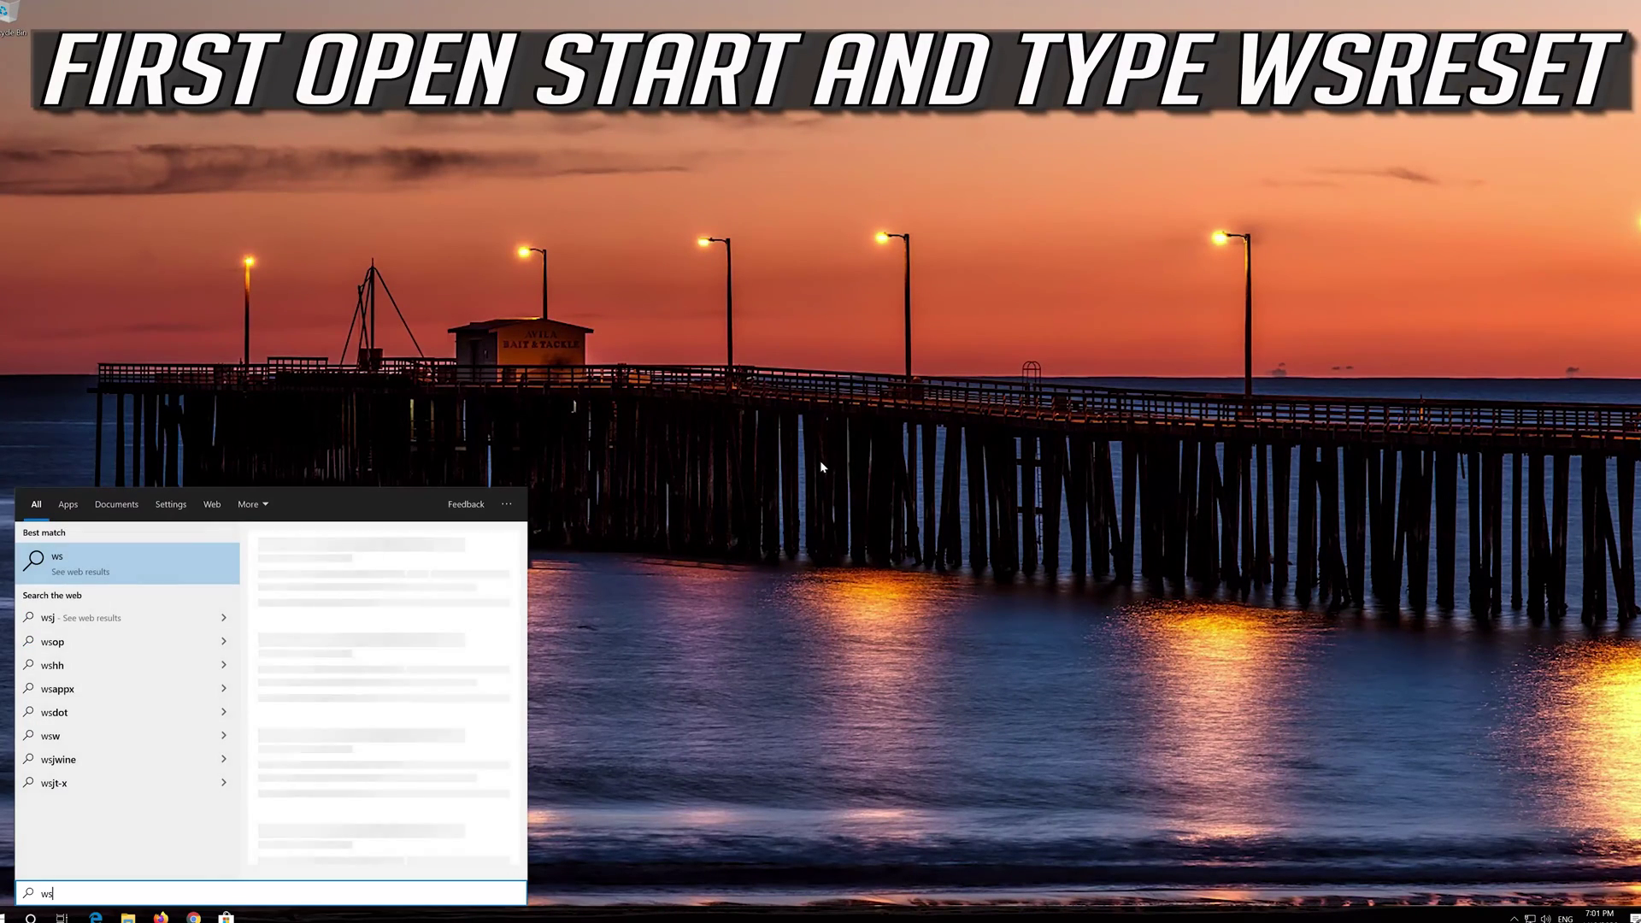
- Run wsreset from Start search, then close the Microsoft Store when it reopens
text(reset)
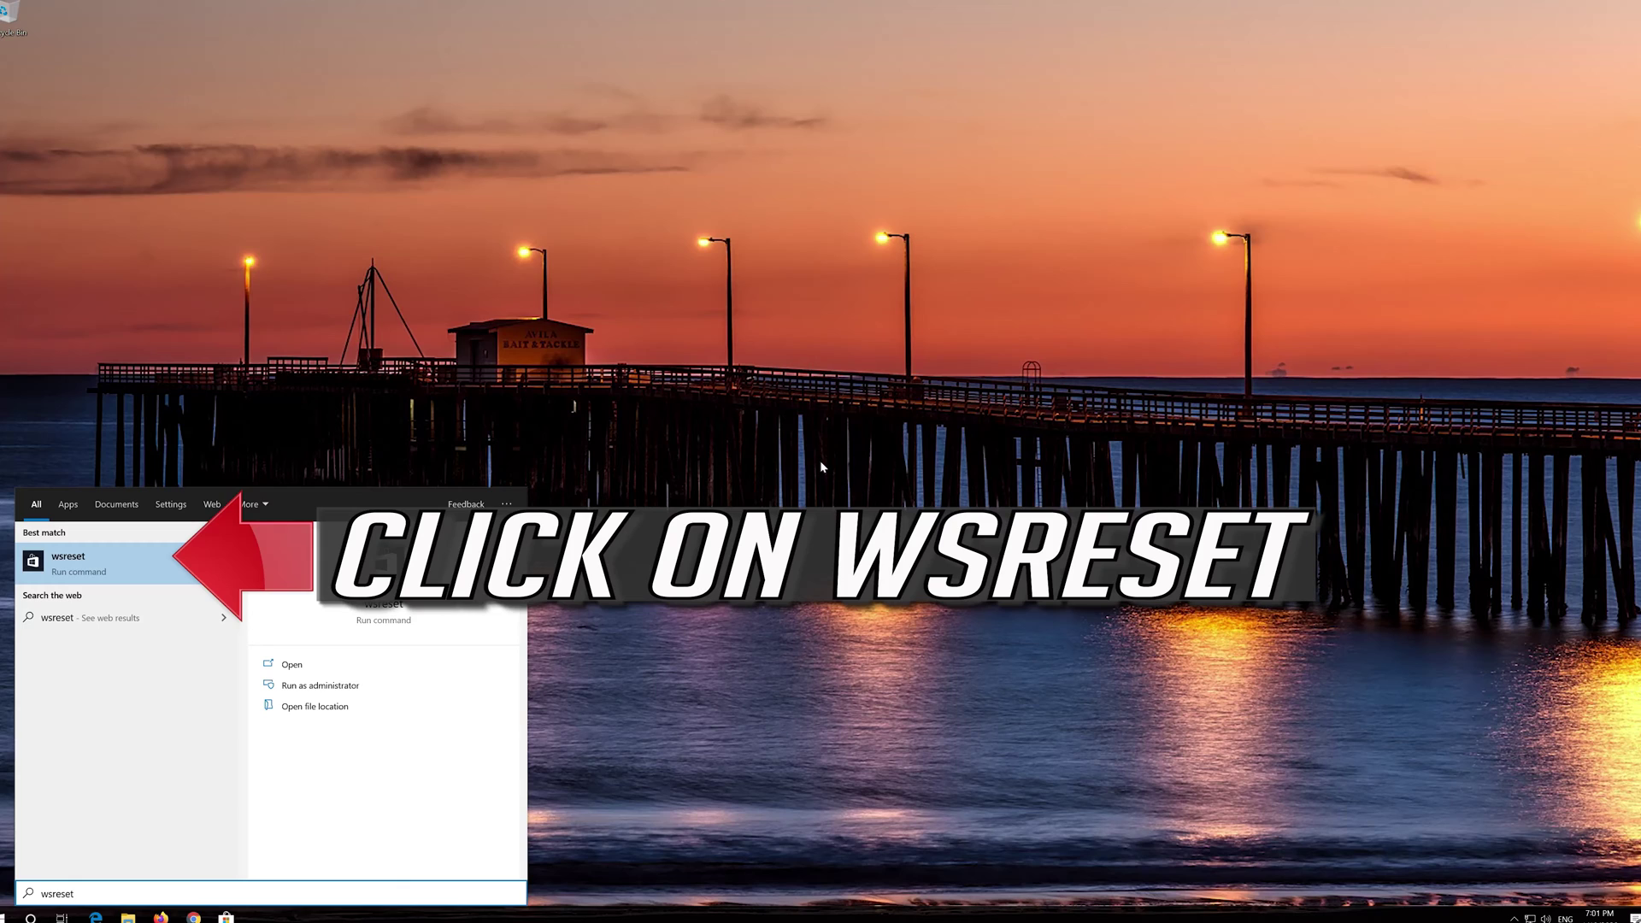
click(130, 578)
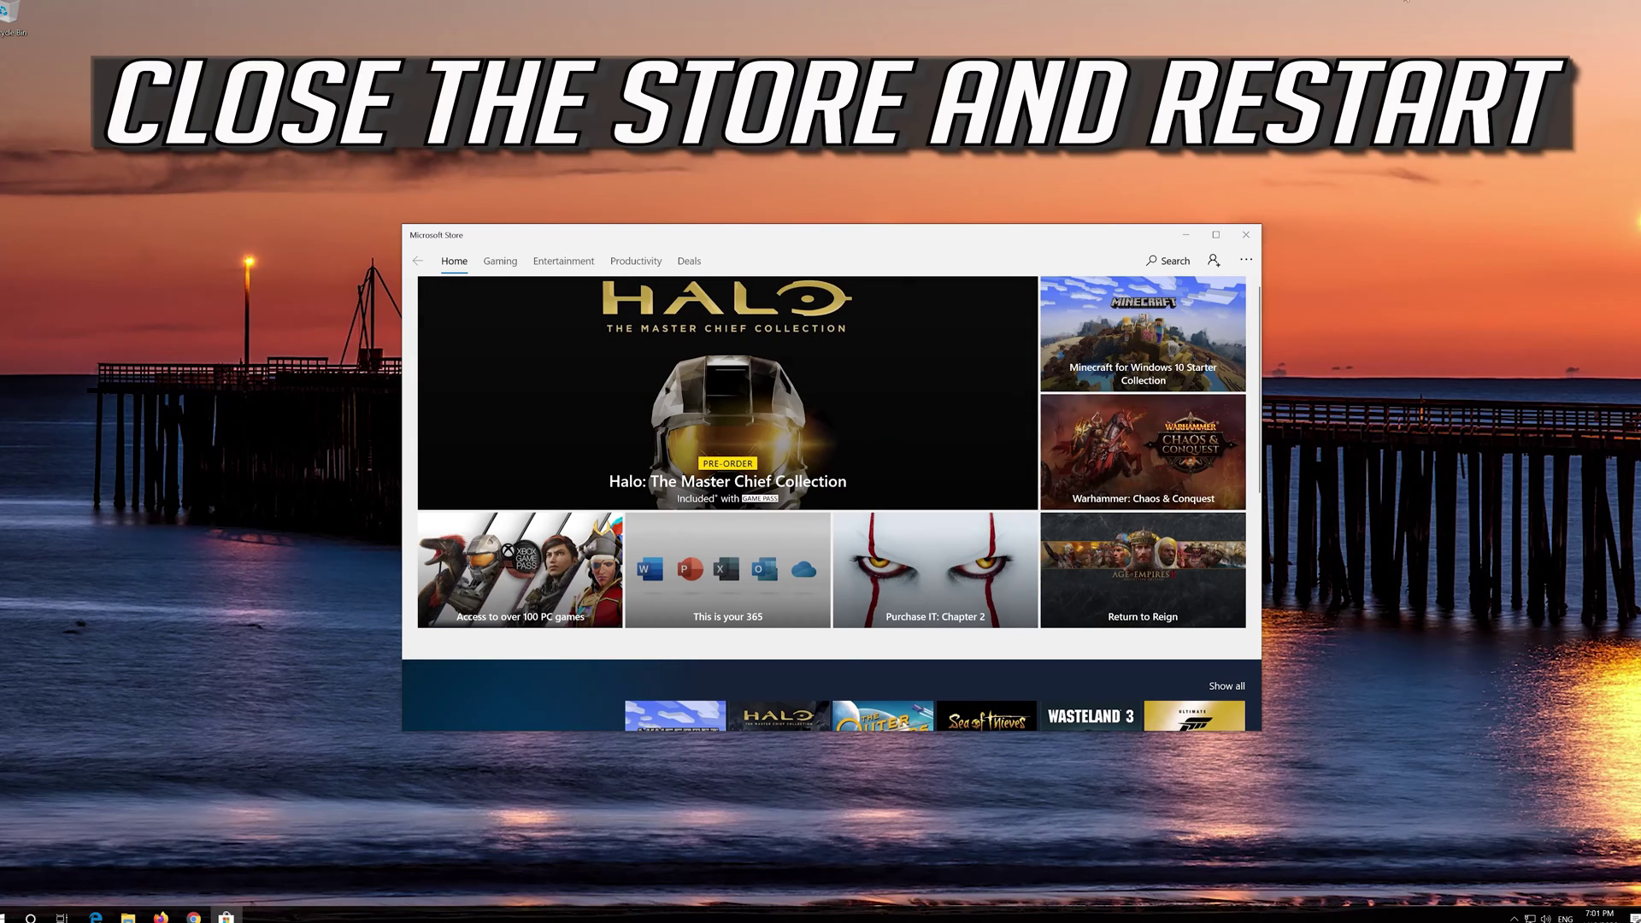
click(1245, 236)
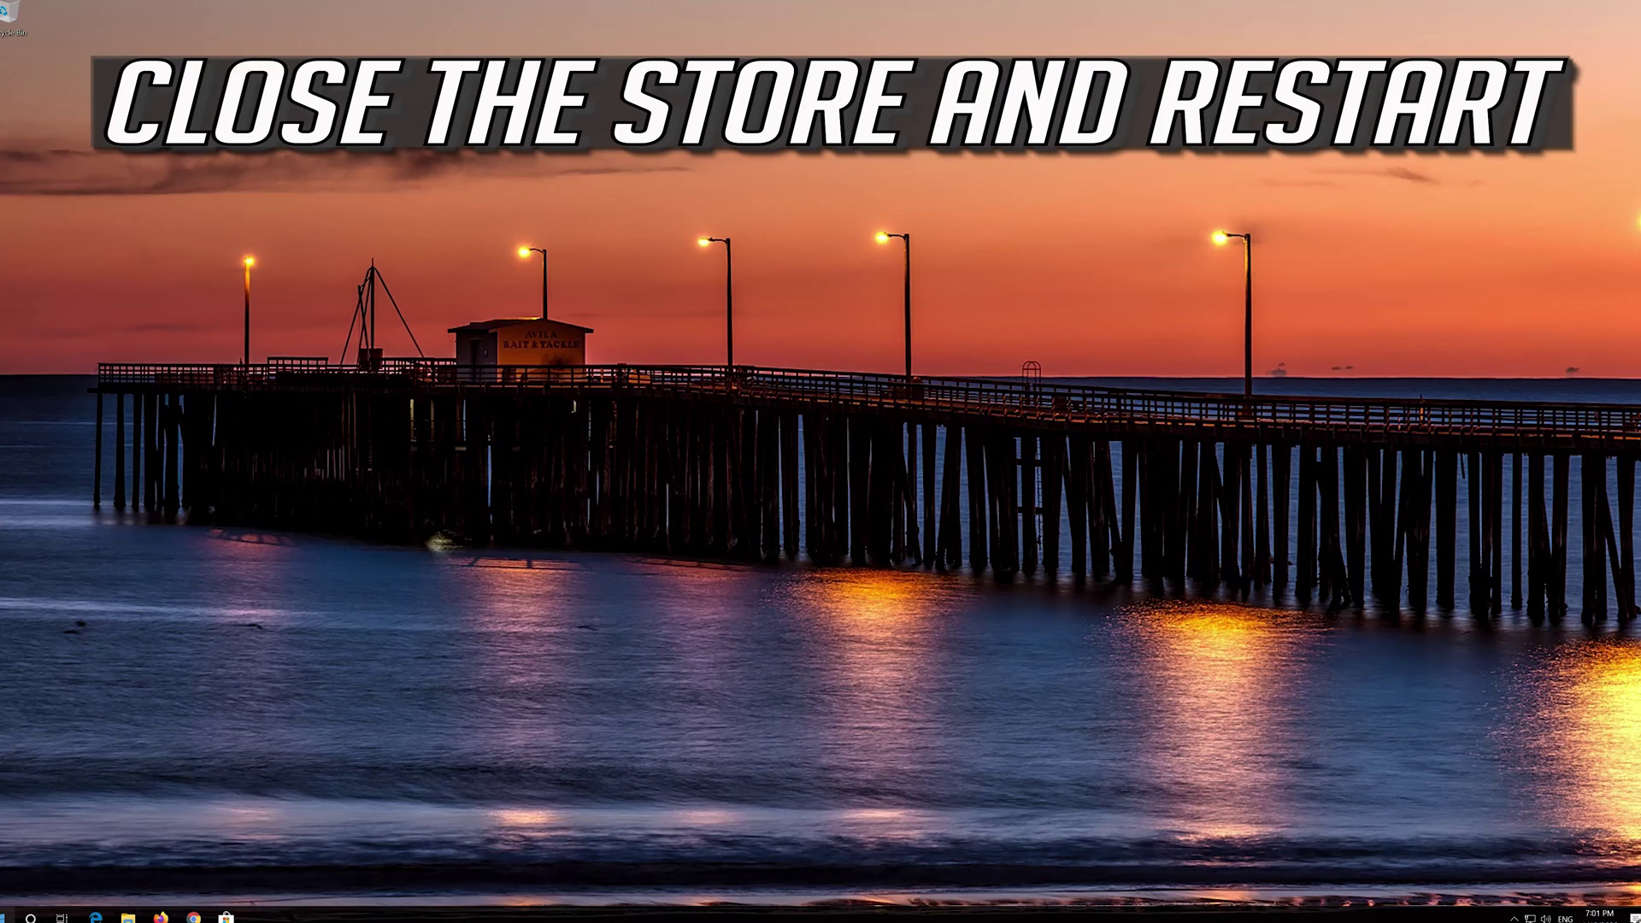
- Restart the computer from the Start menu power options
click(9, 913)
click(3, 889)
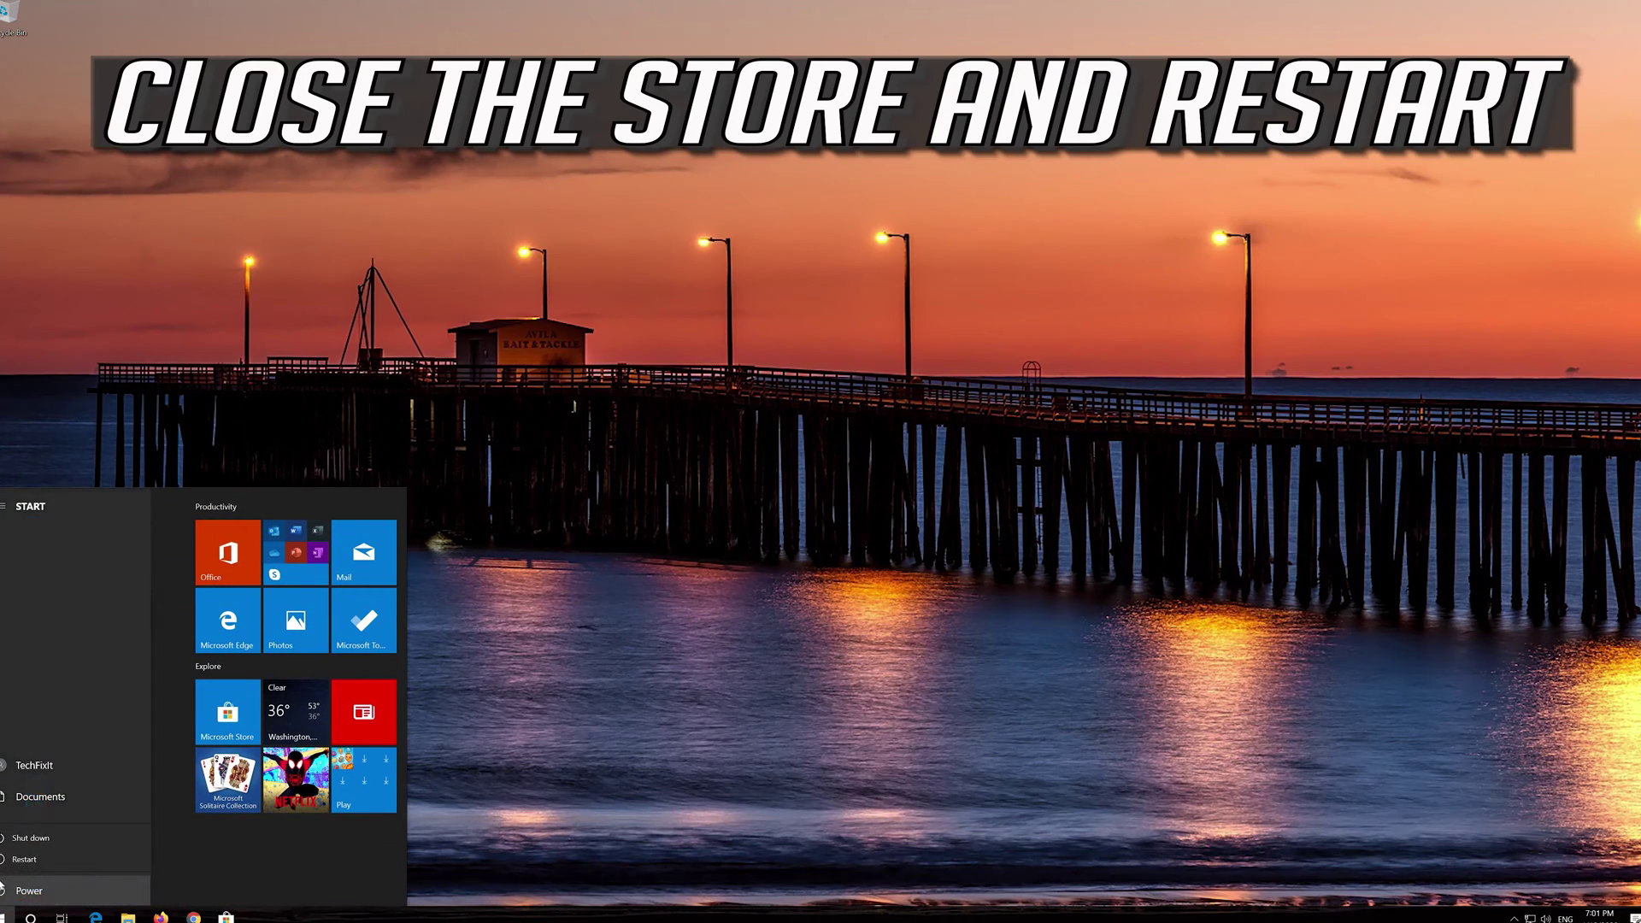
click(9, 859)
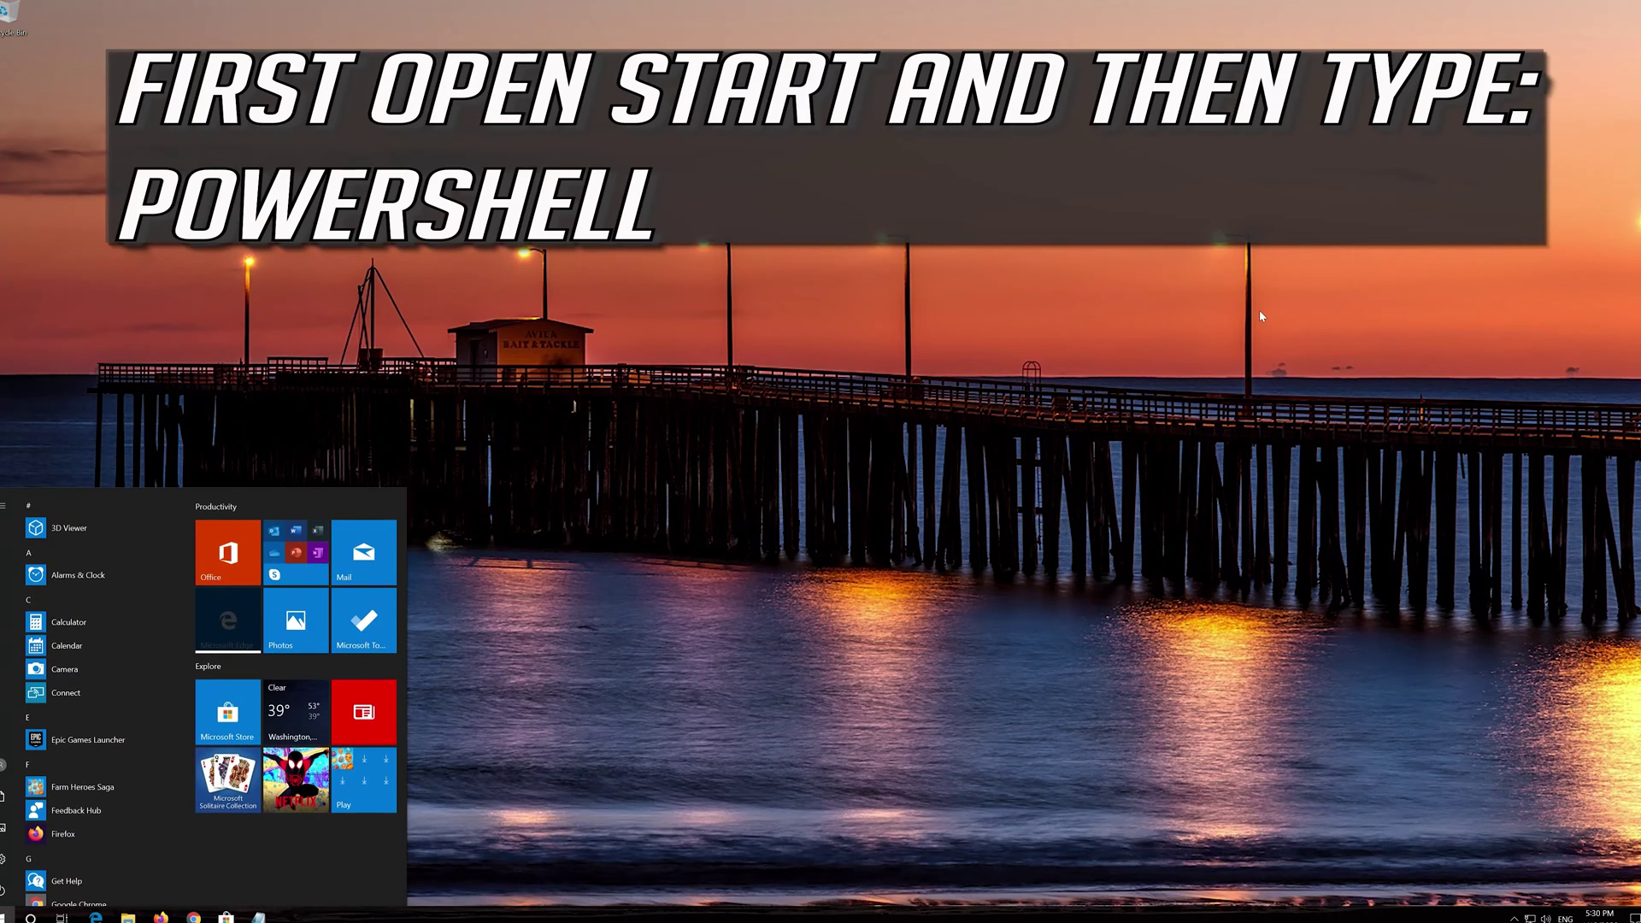
- Search 'powershell' in Start and launch Windows PowerShell as administrator
text(powersh)
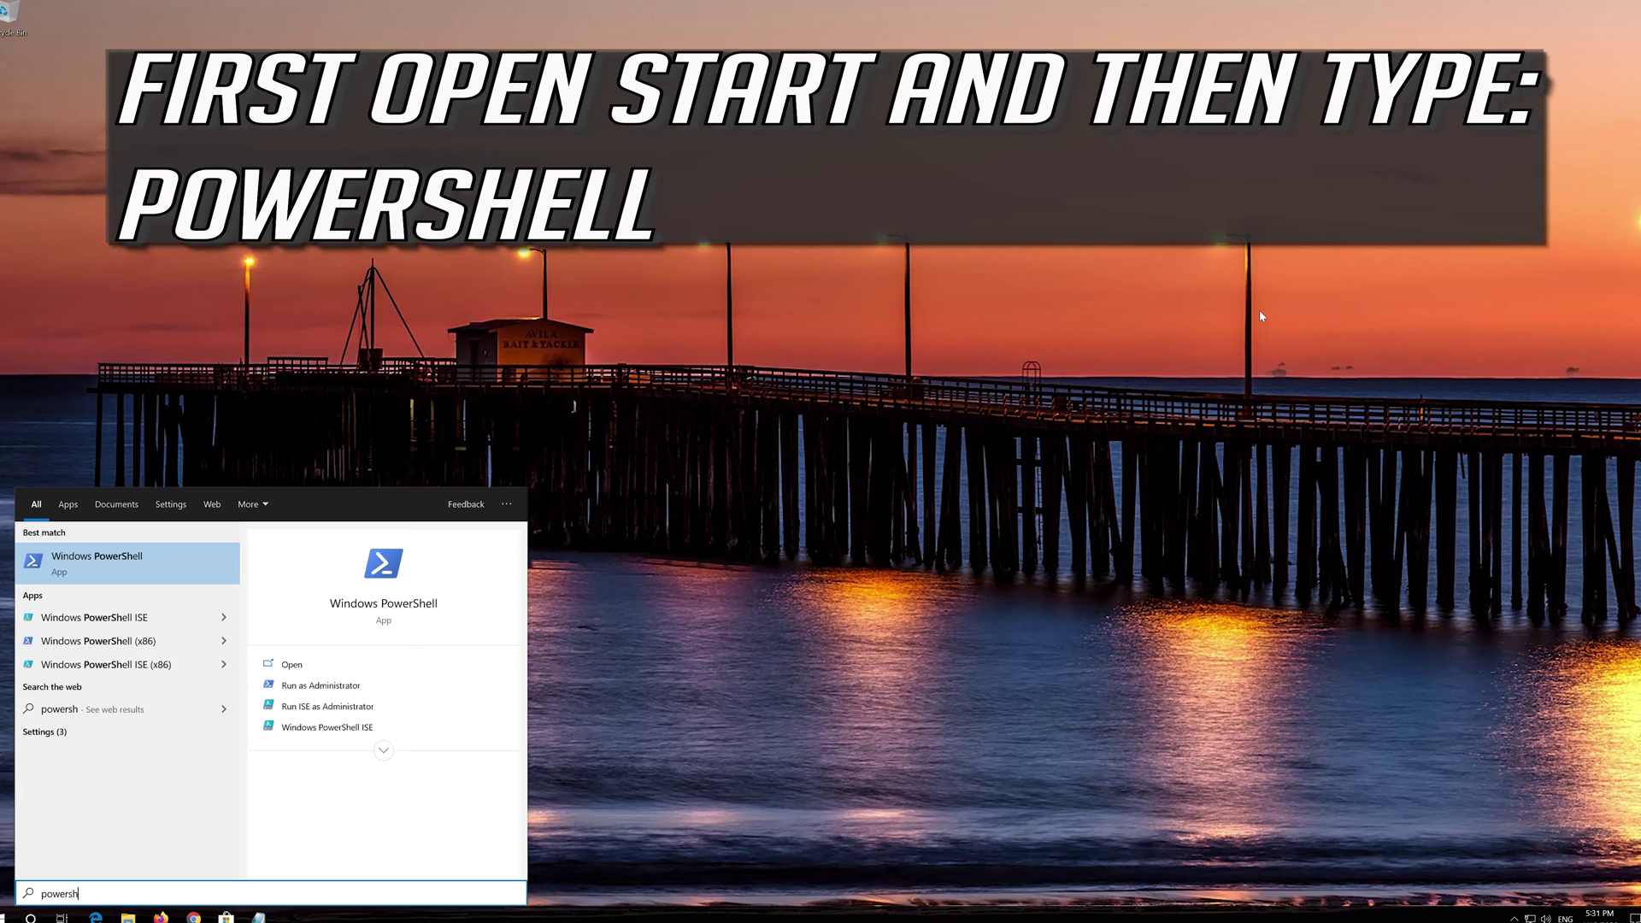
text(ell)
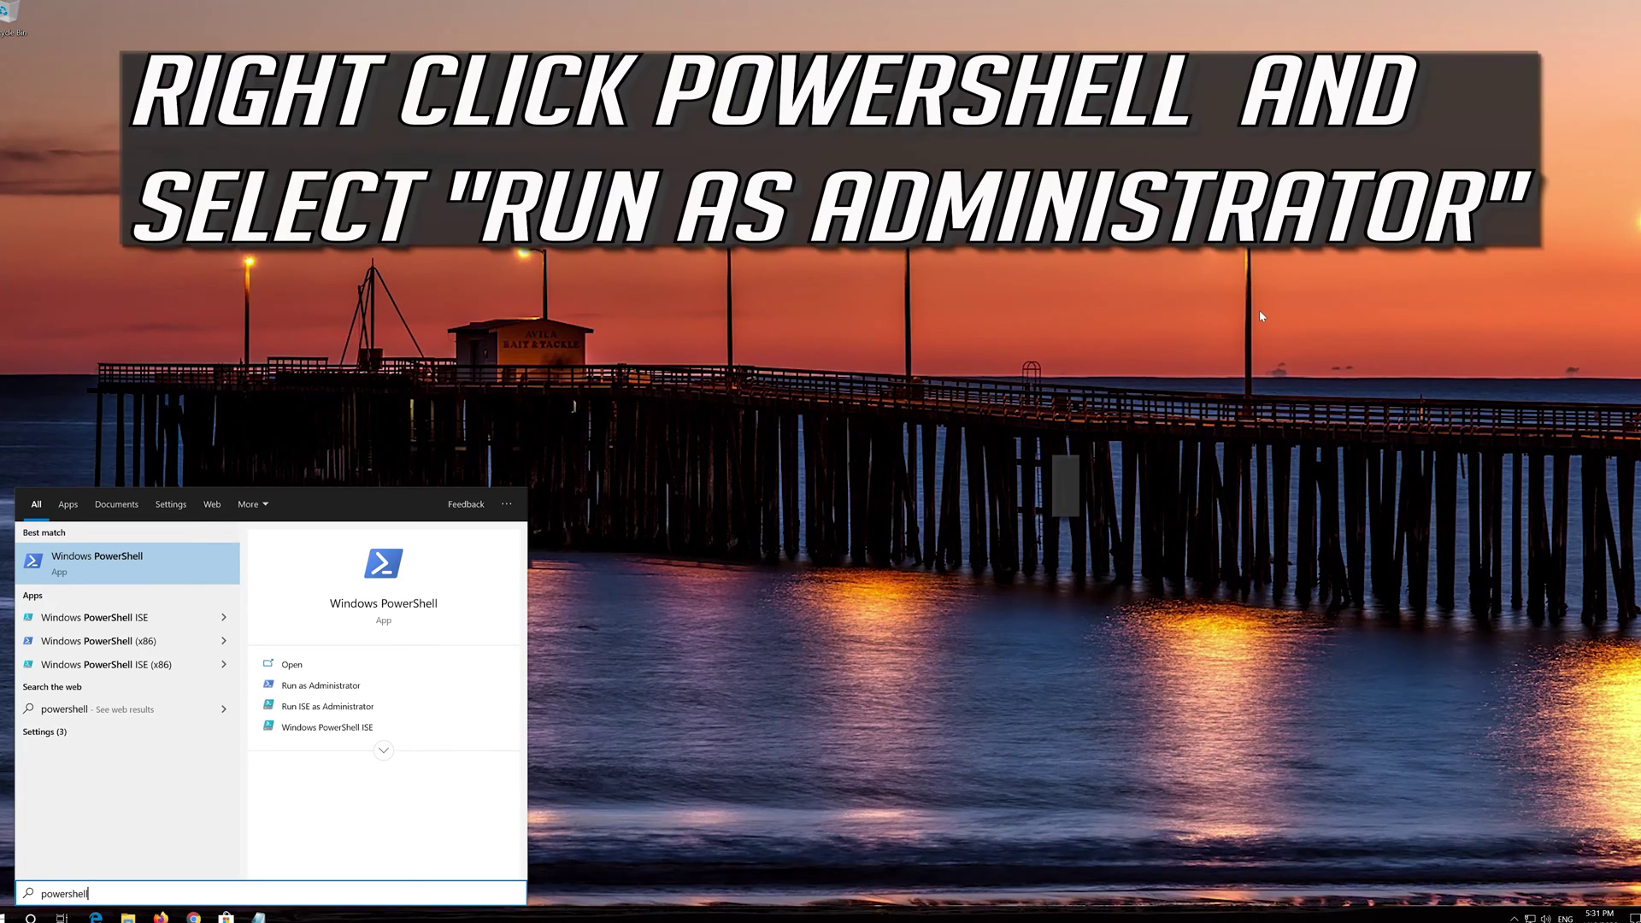
right_click(116, 573)
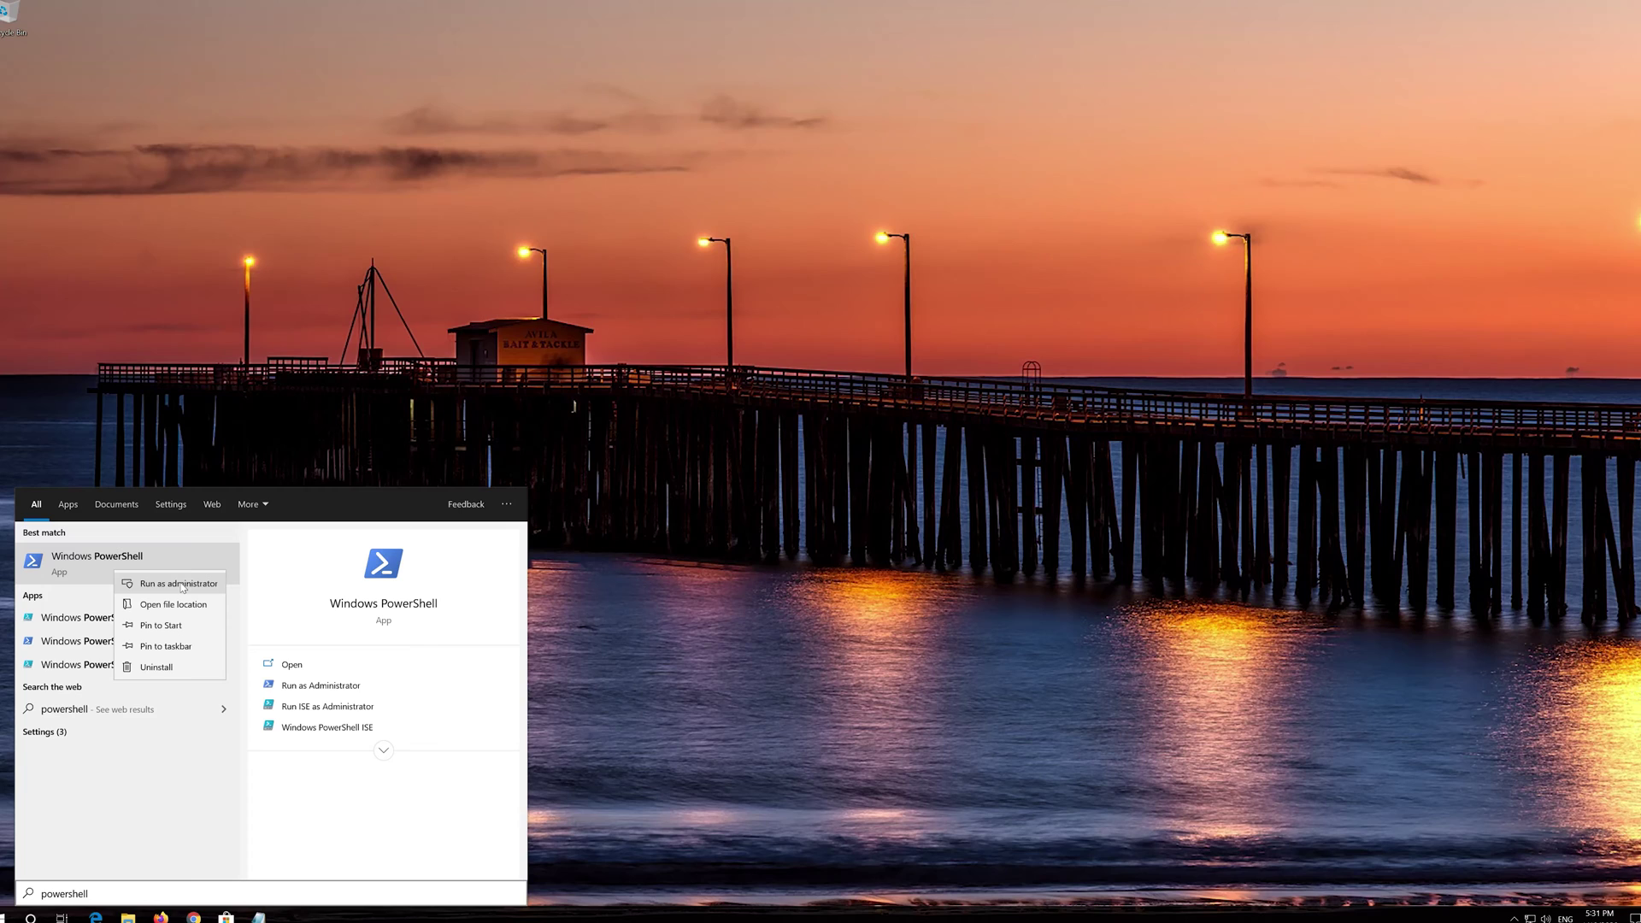
click(181, 585)
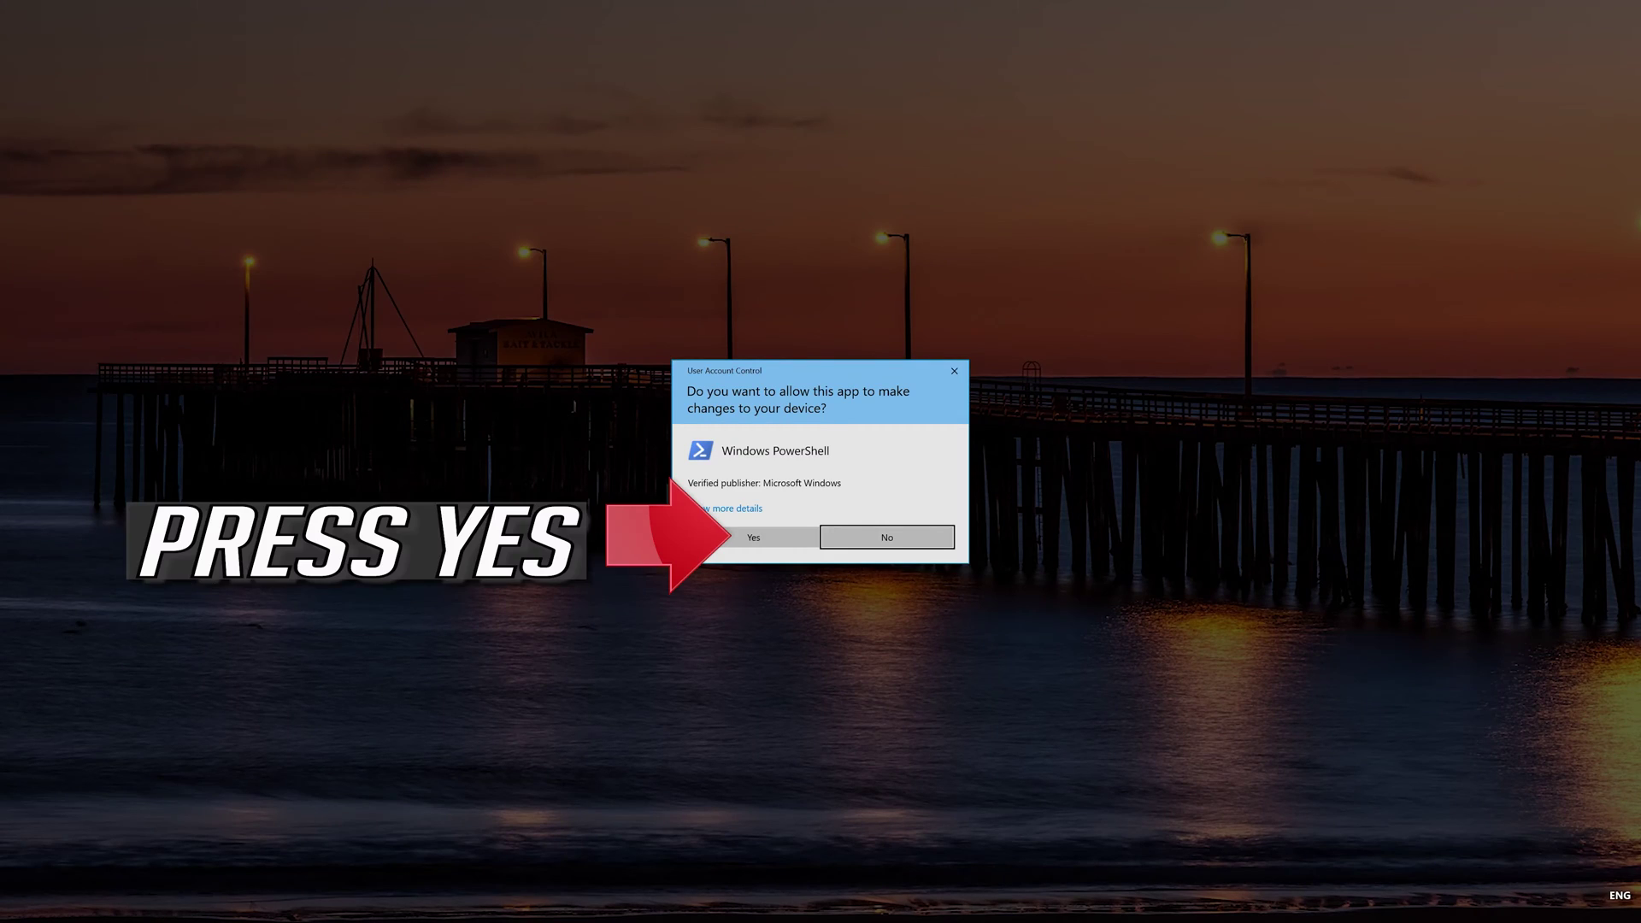
- Allow the admin prompt, then copy the re-registration script selected in Notepad
click(754, 540)
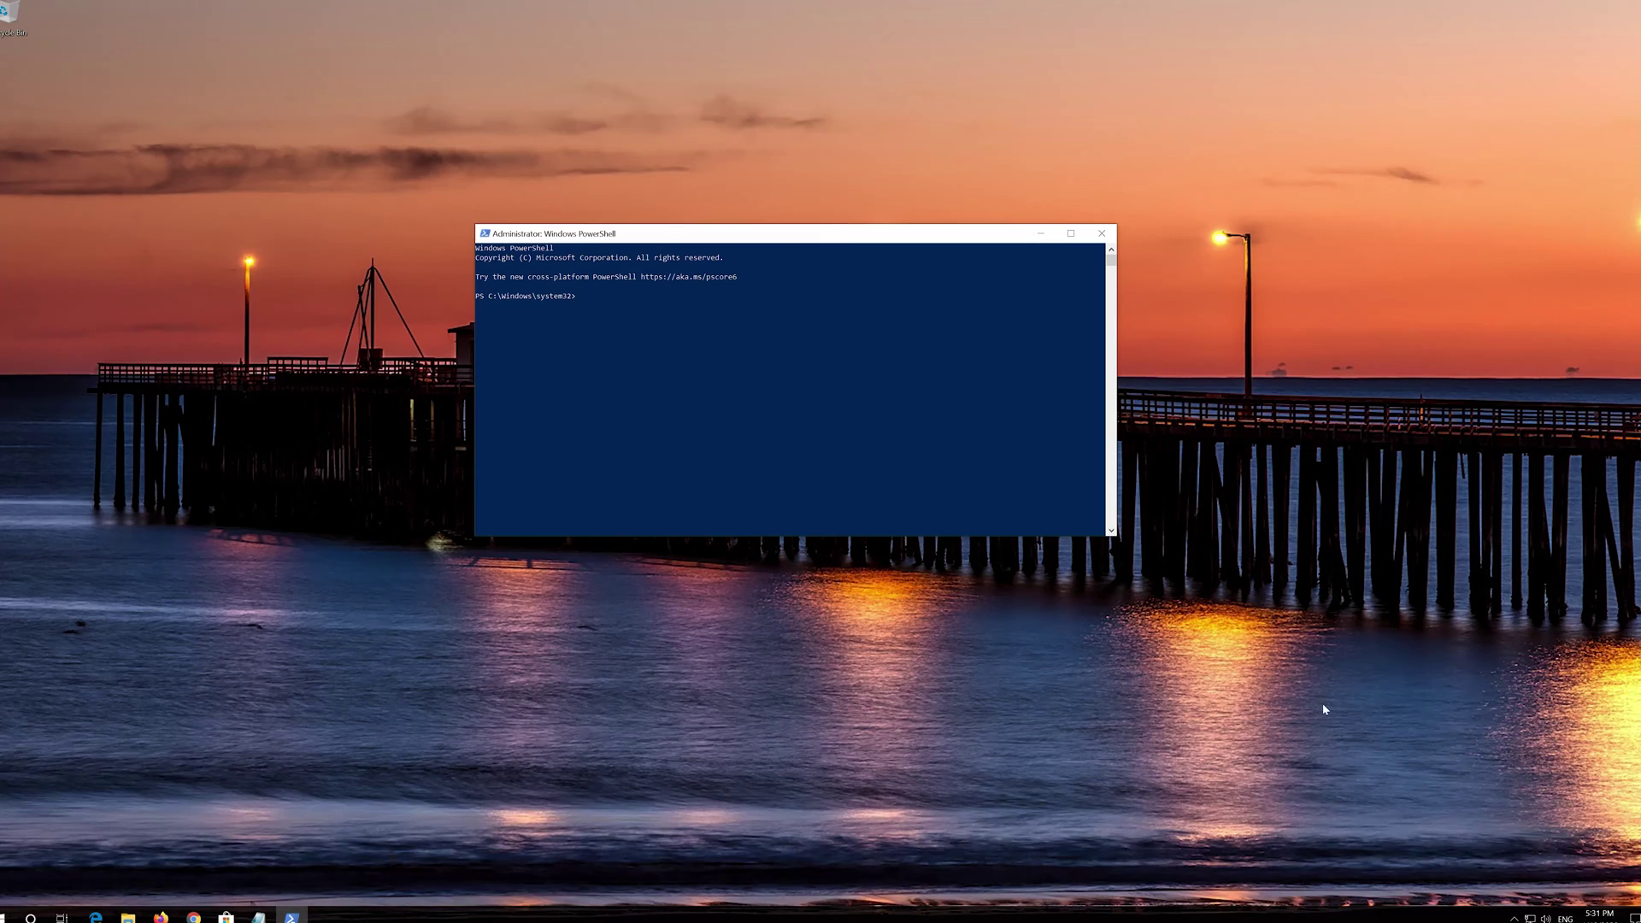
click(258, 916)
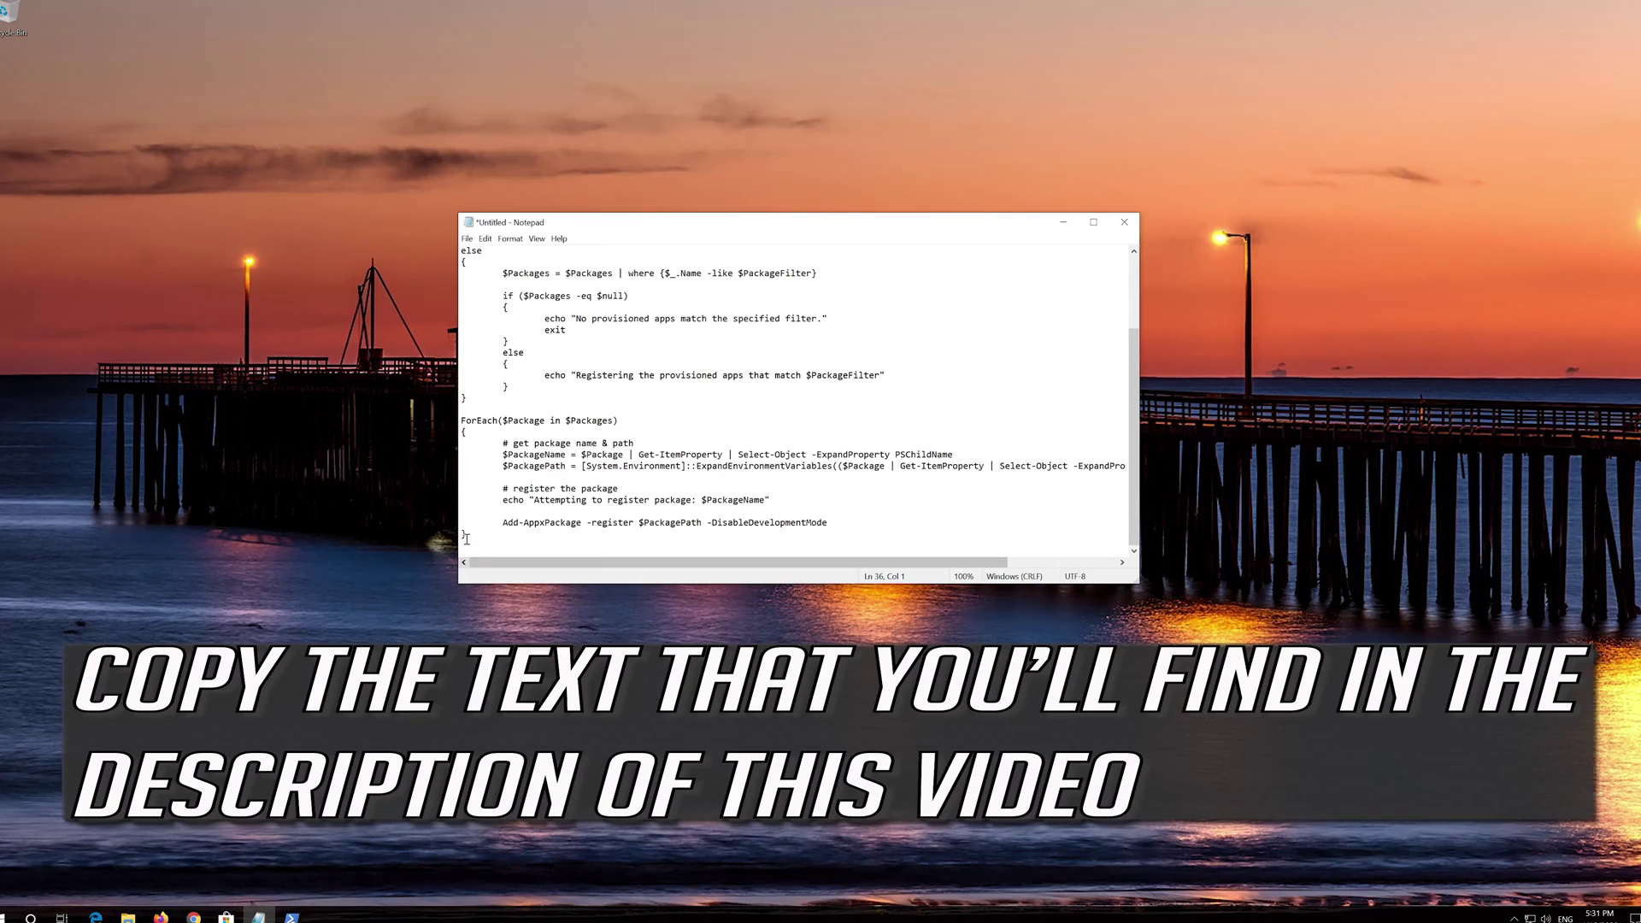
drag(462, 545, 408, 252)
scroll(460, 513, up, 3)
right_click(621, 272)
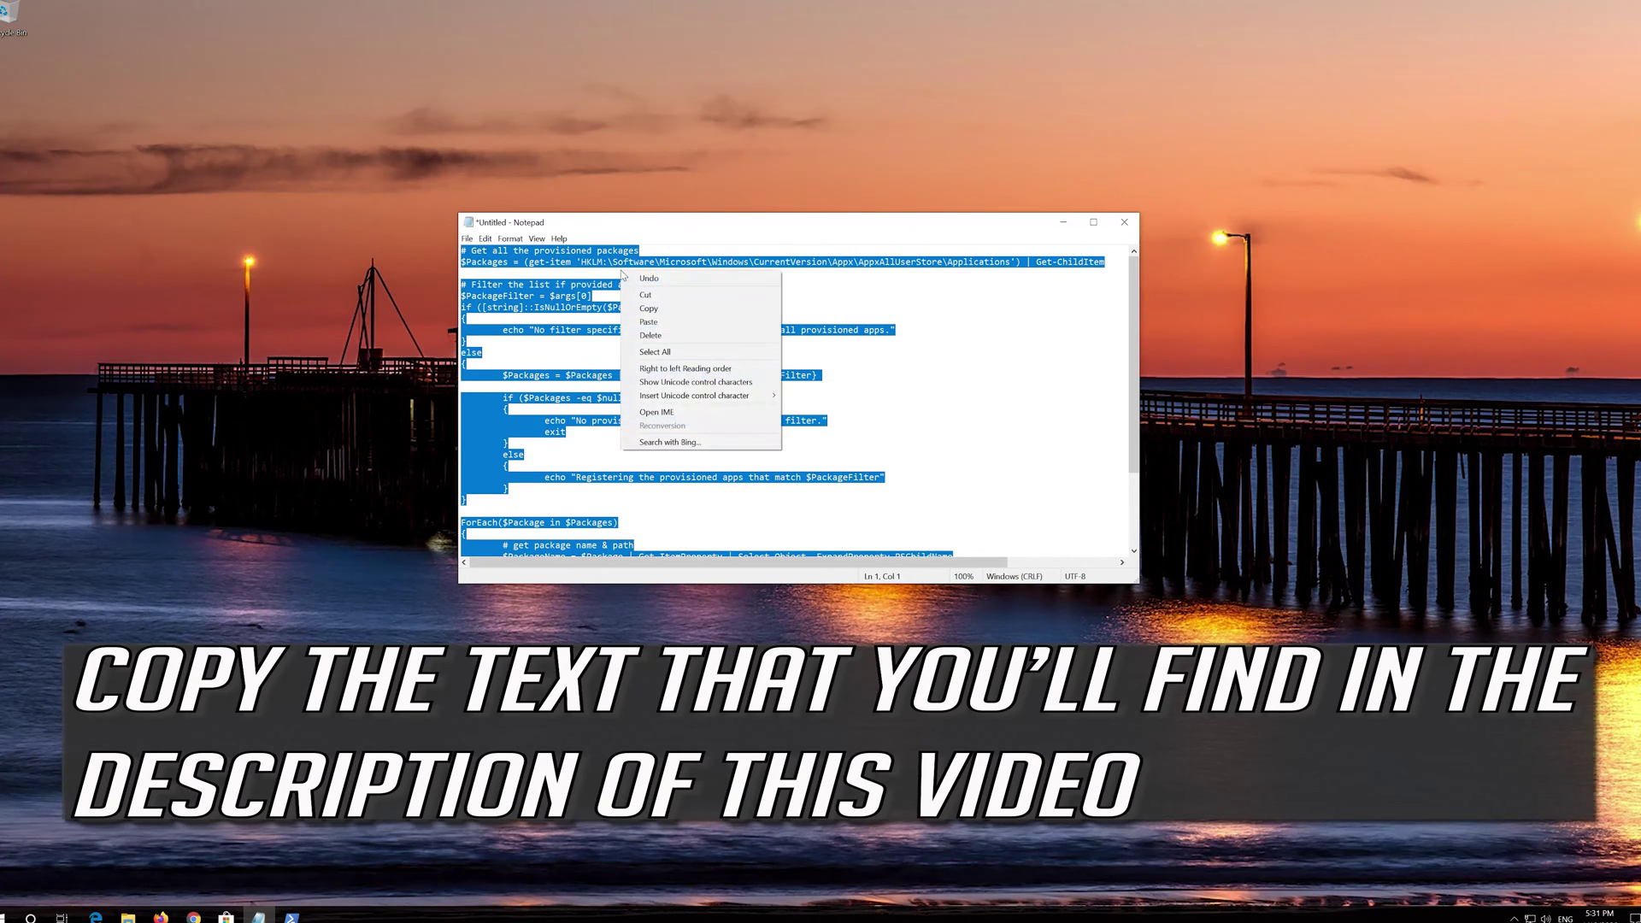
click(647, 309)
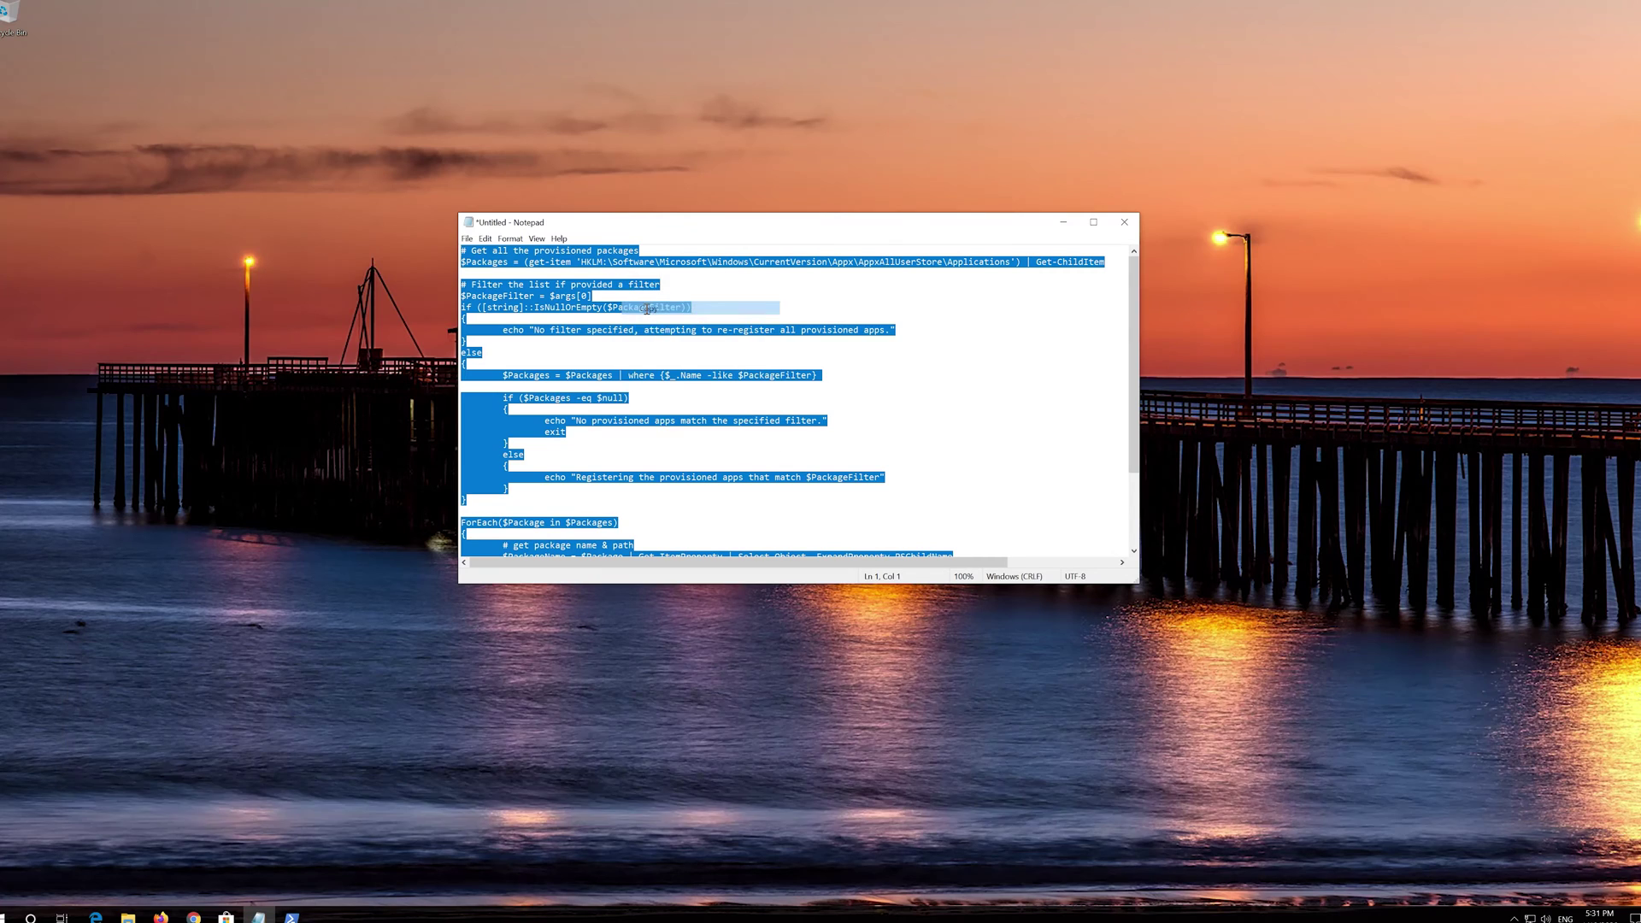
- Paste the script into the elevated PowerShell console via Edit > Paste and run it
click(1065, 224)
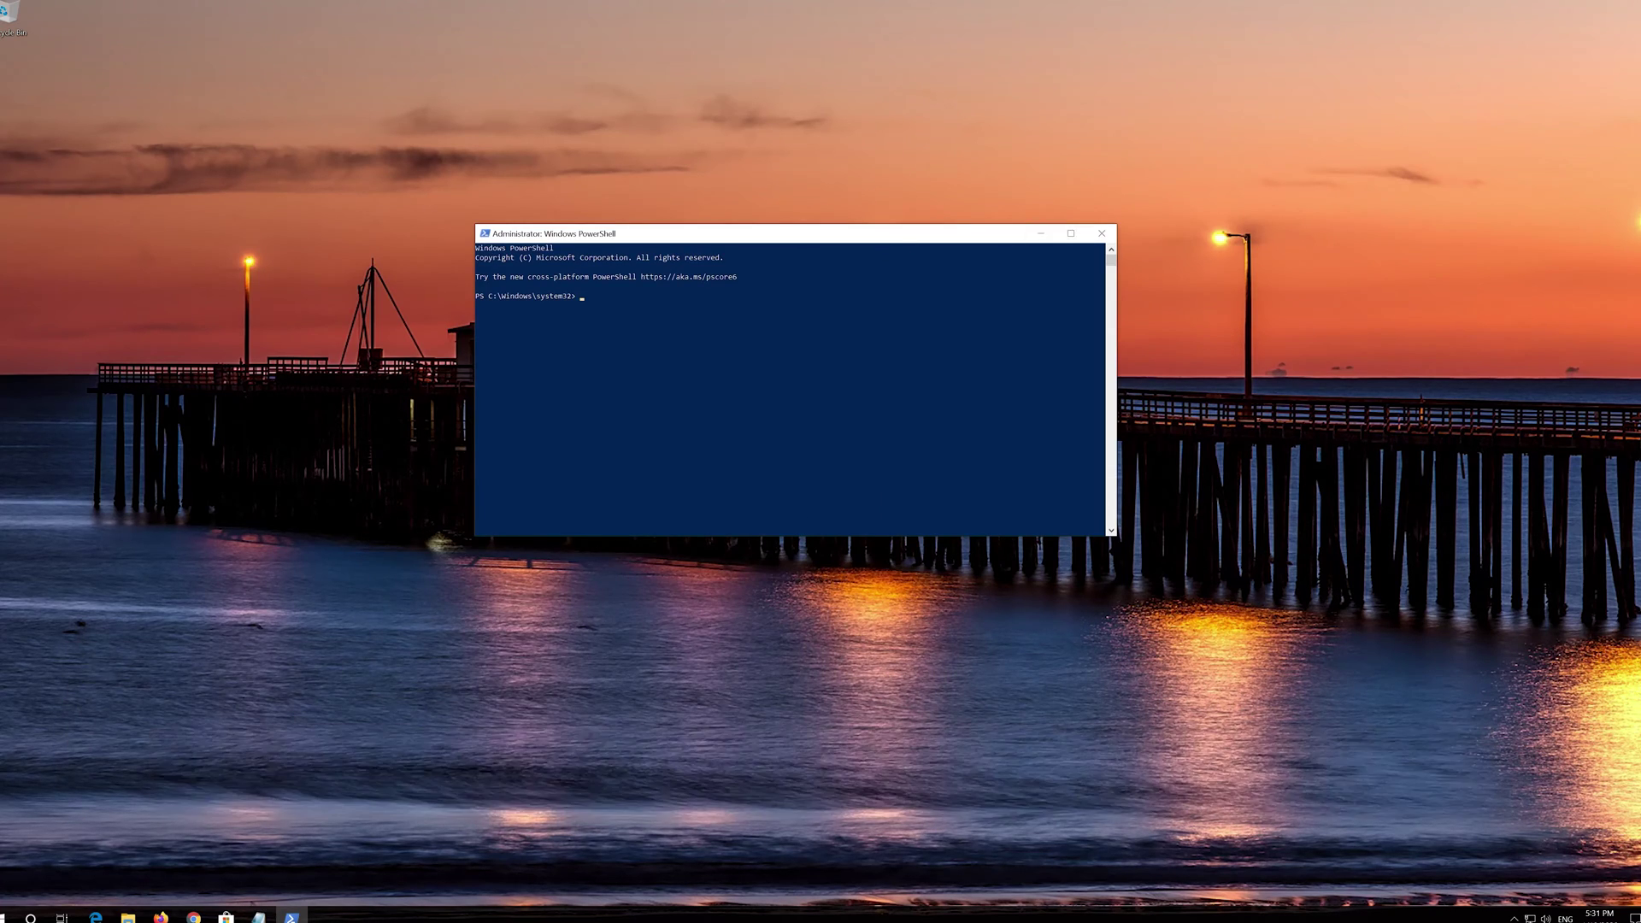
right_click(766, 232)
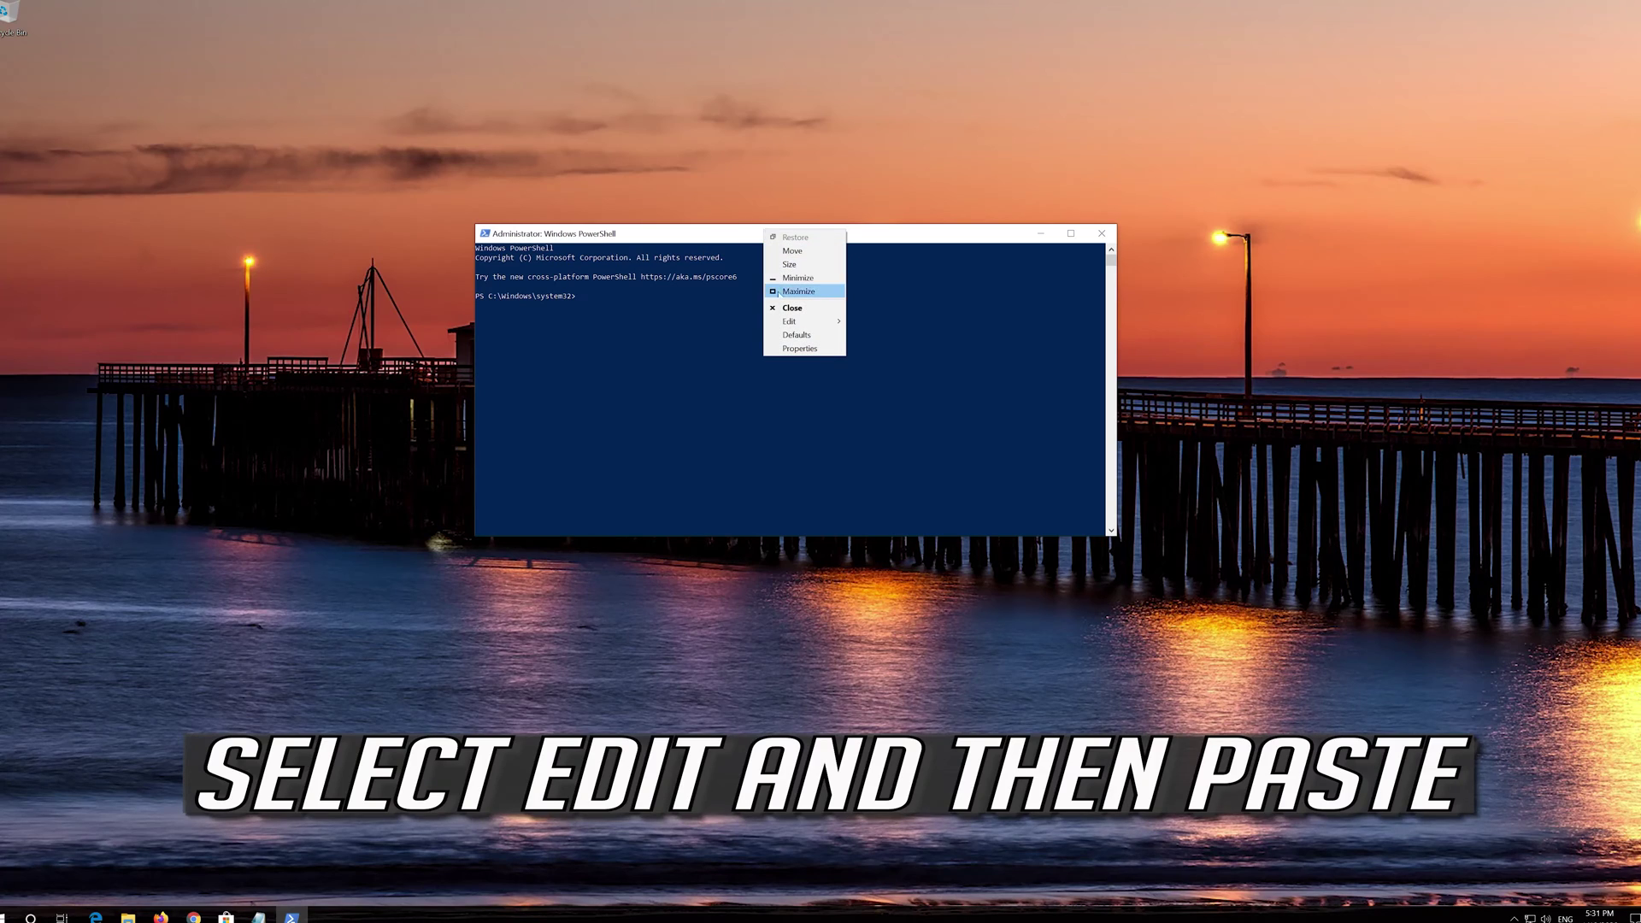
click(782, 322)
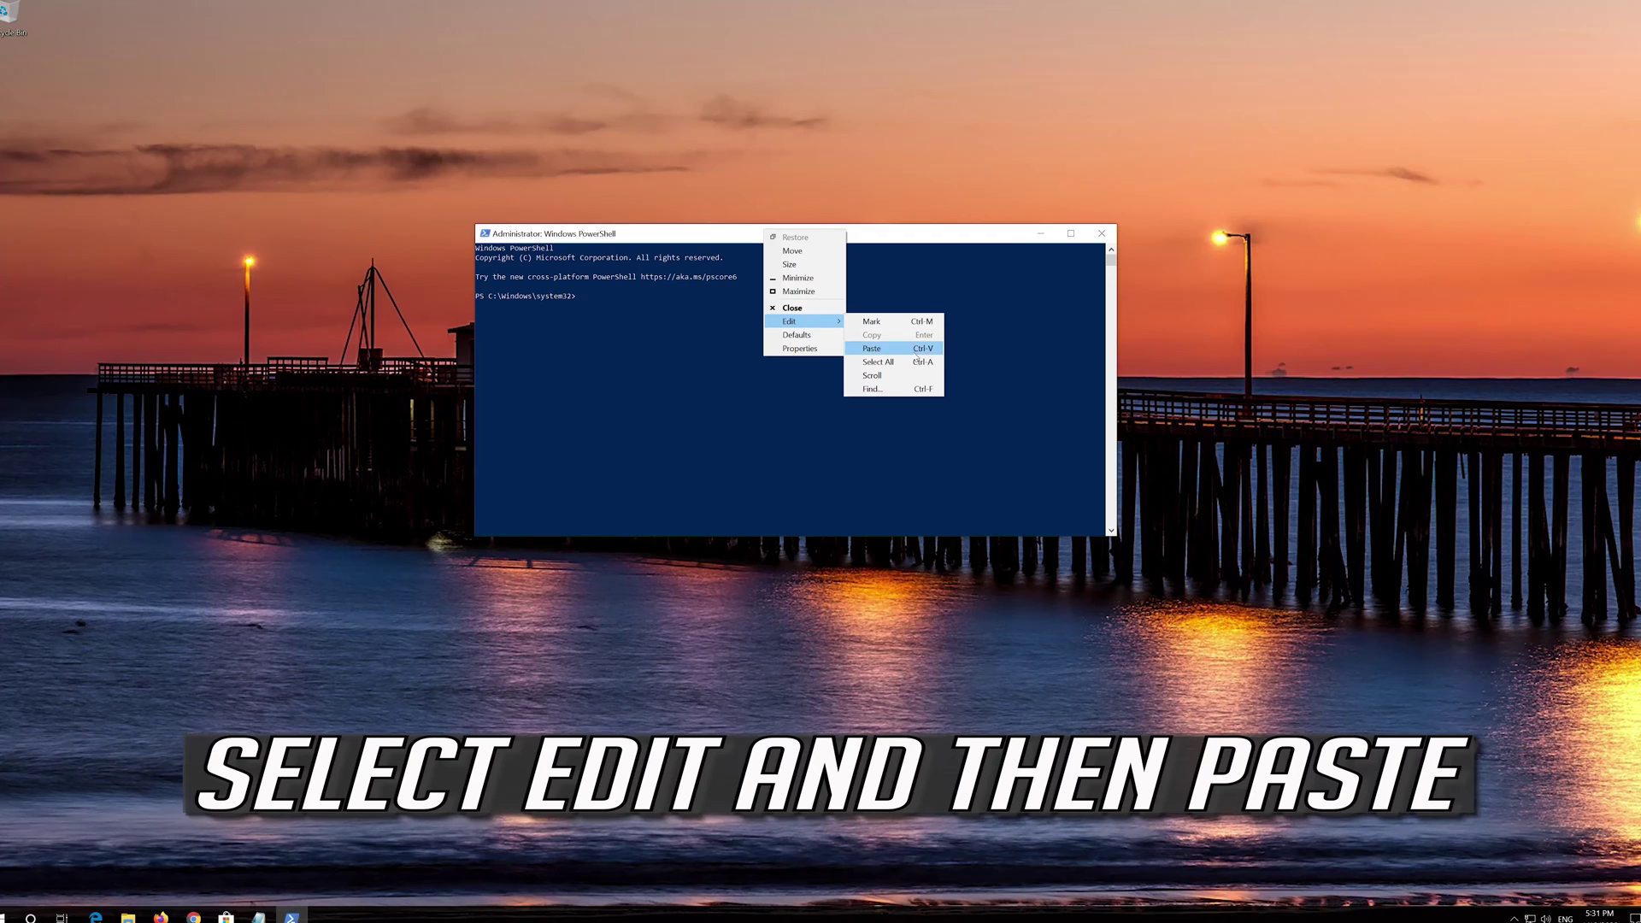
click(904, 349)
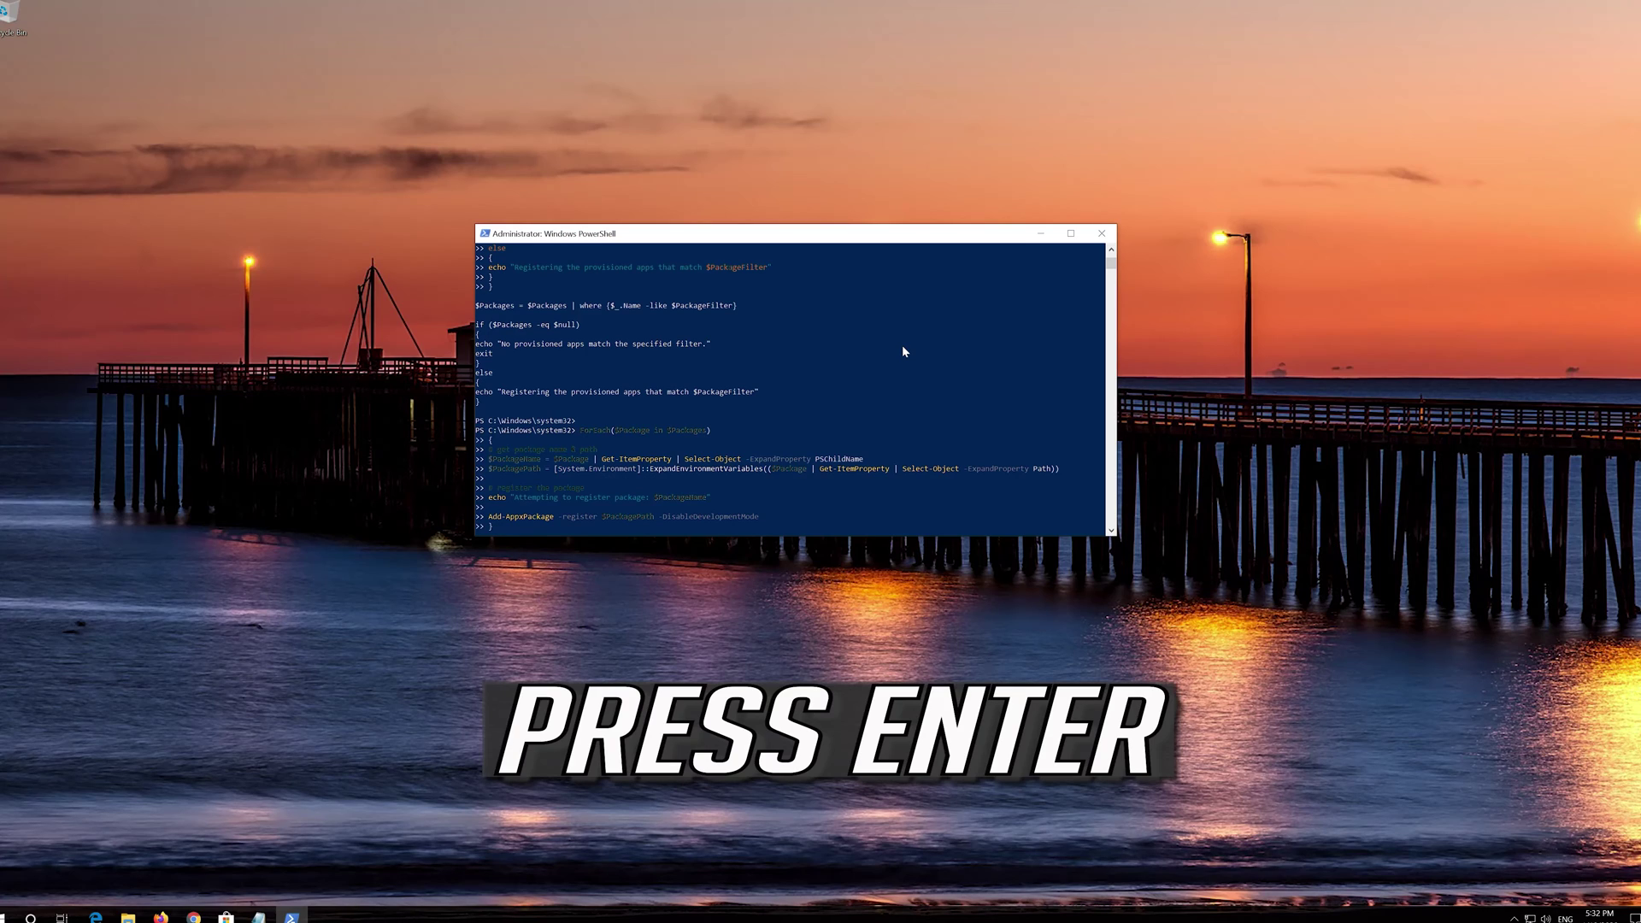
key(Return)
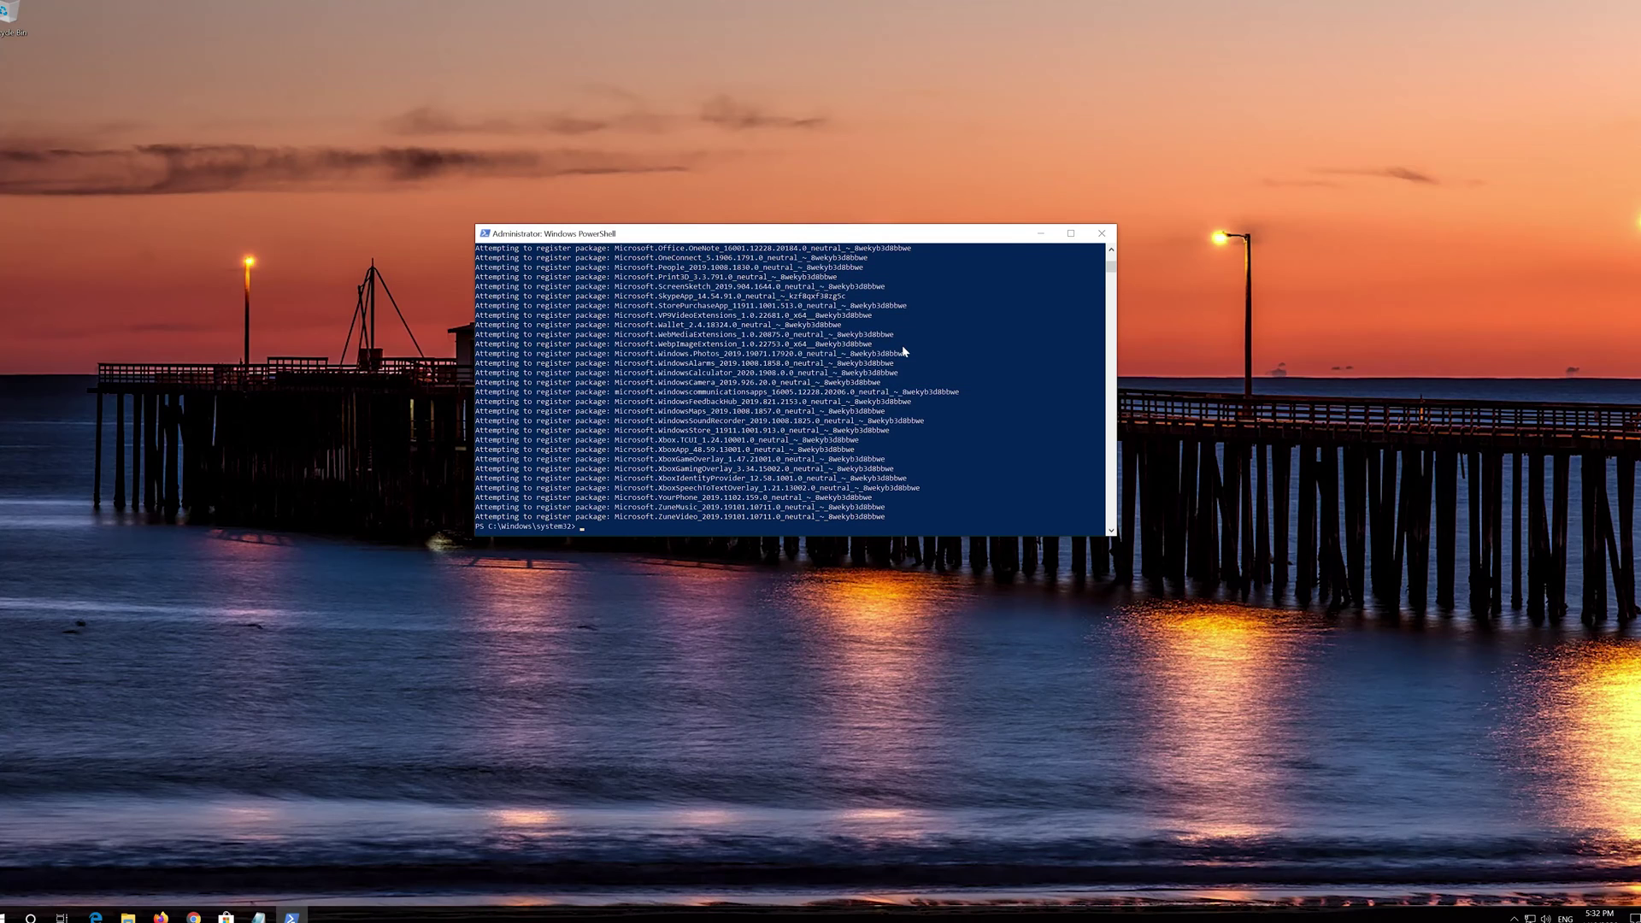
- After the app packages finish registering, type exit to close PowerShell
text(exit)
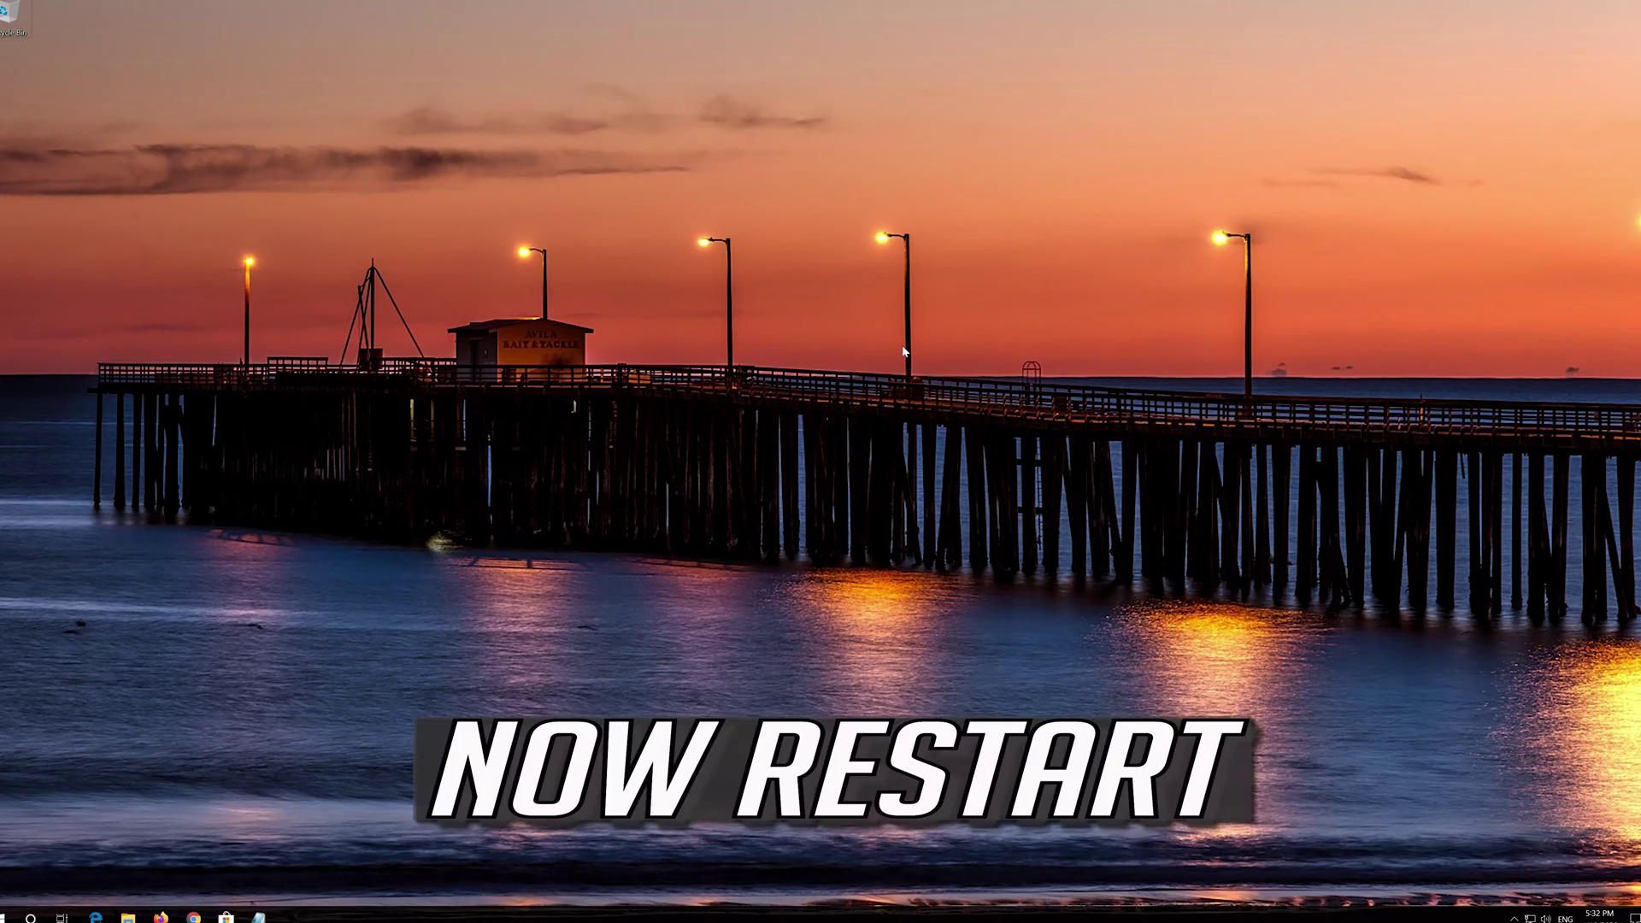
- Restart the PC, then open Microsoft Store from the taskbar to confirm it loads
click(9, 914)
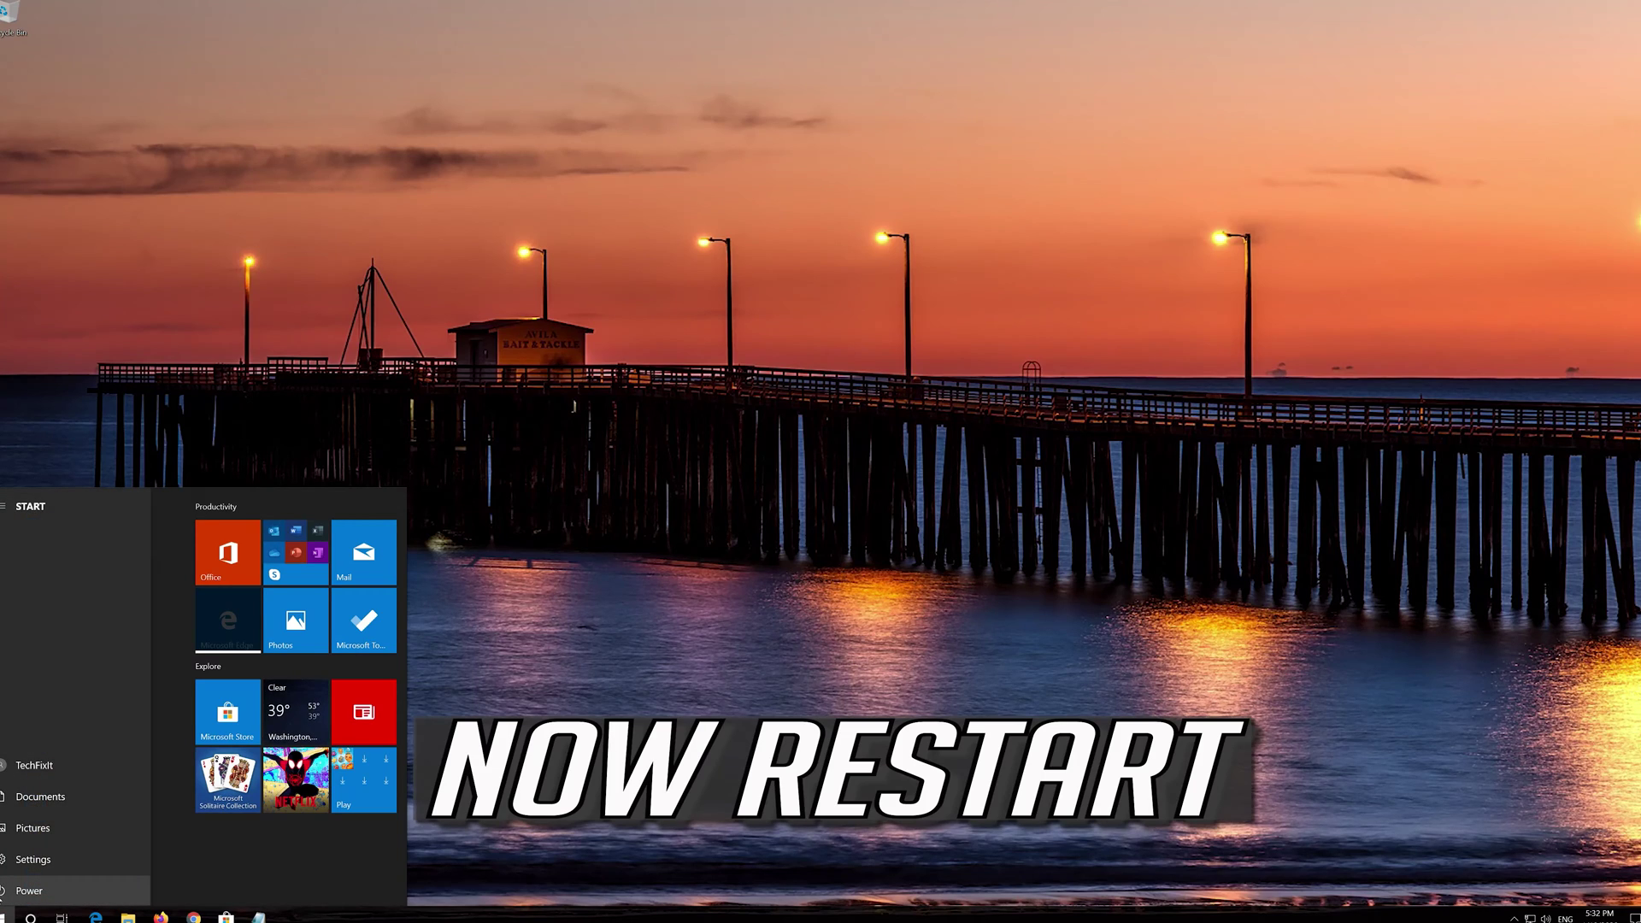
click(17, 891)
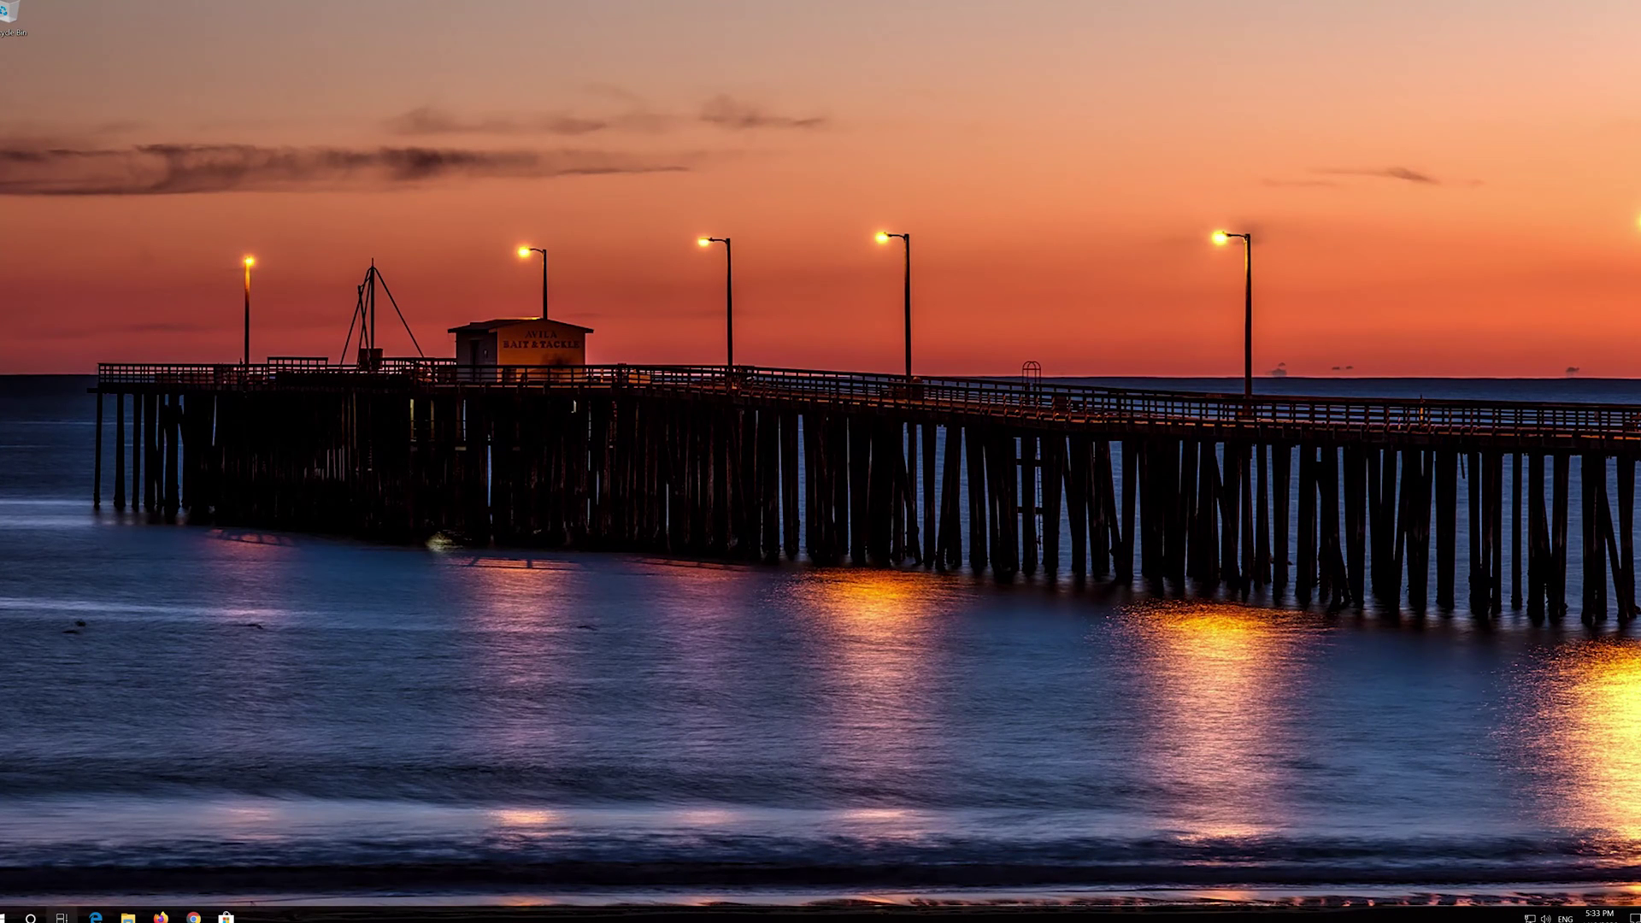
click(226, 917)
- Open Windows Settings to the Apps & features page
key(super)
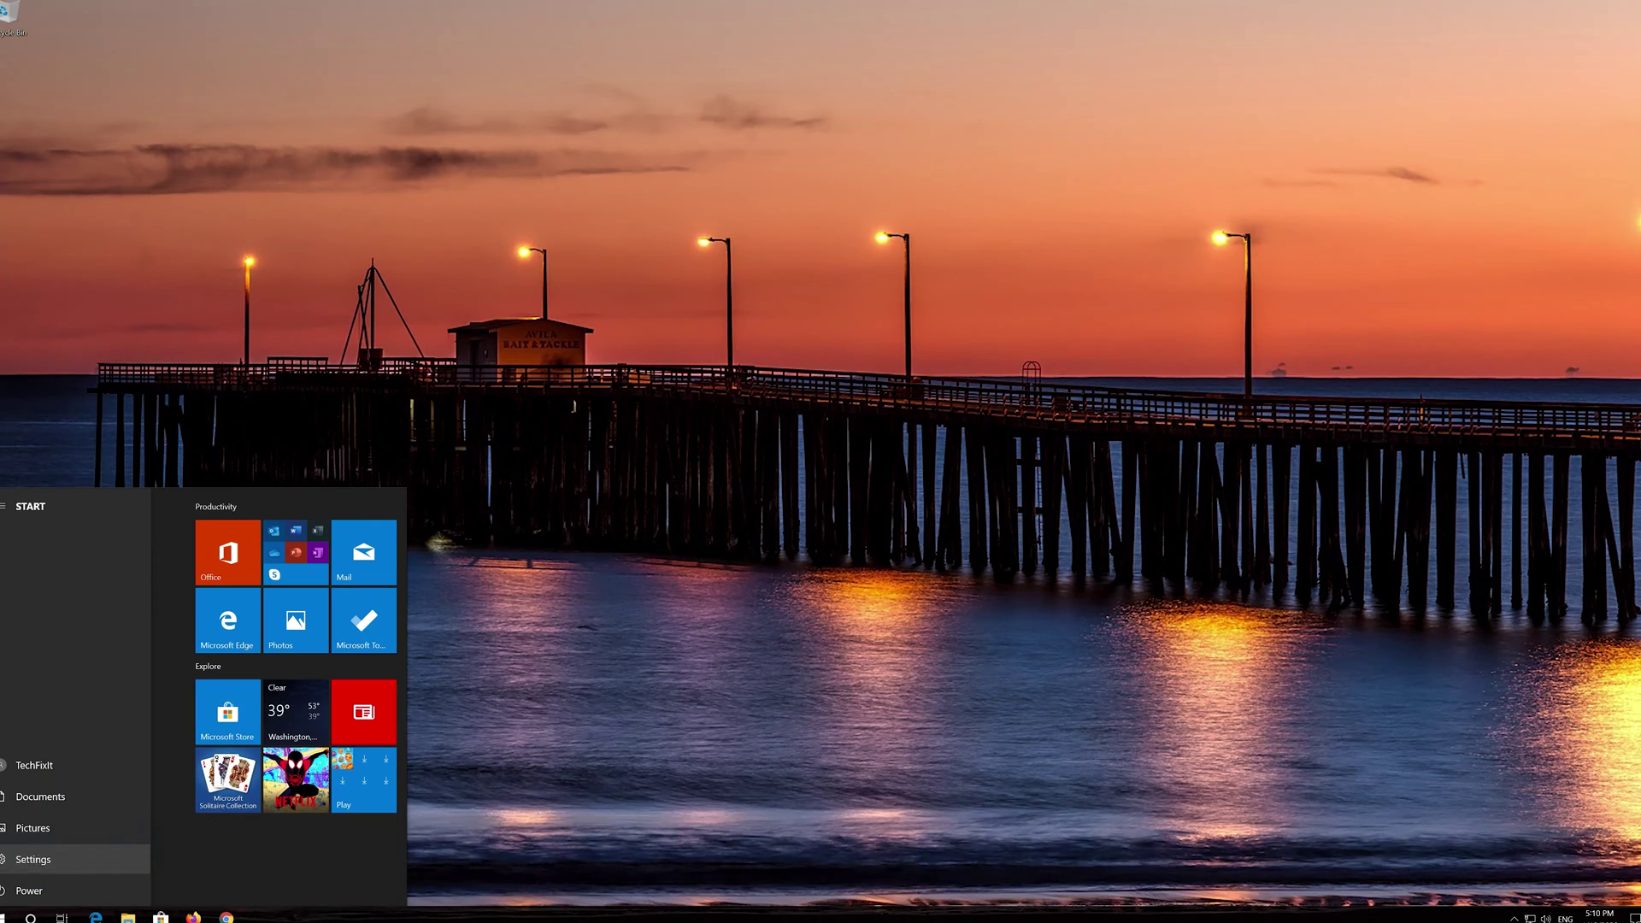
click(32, 859)
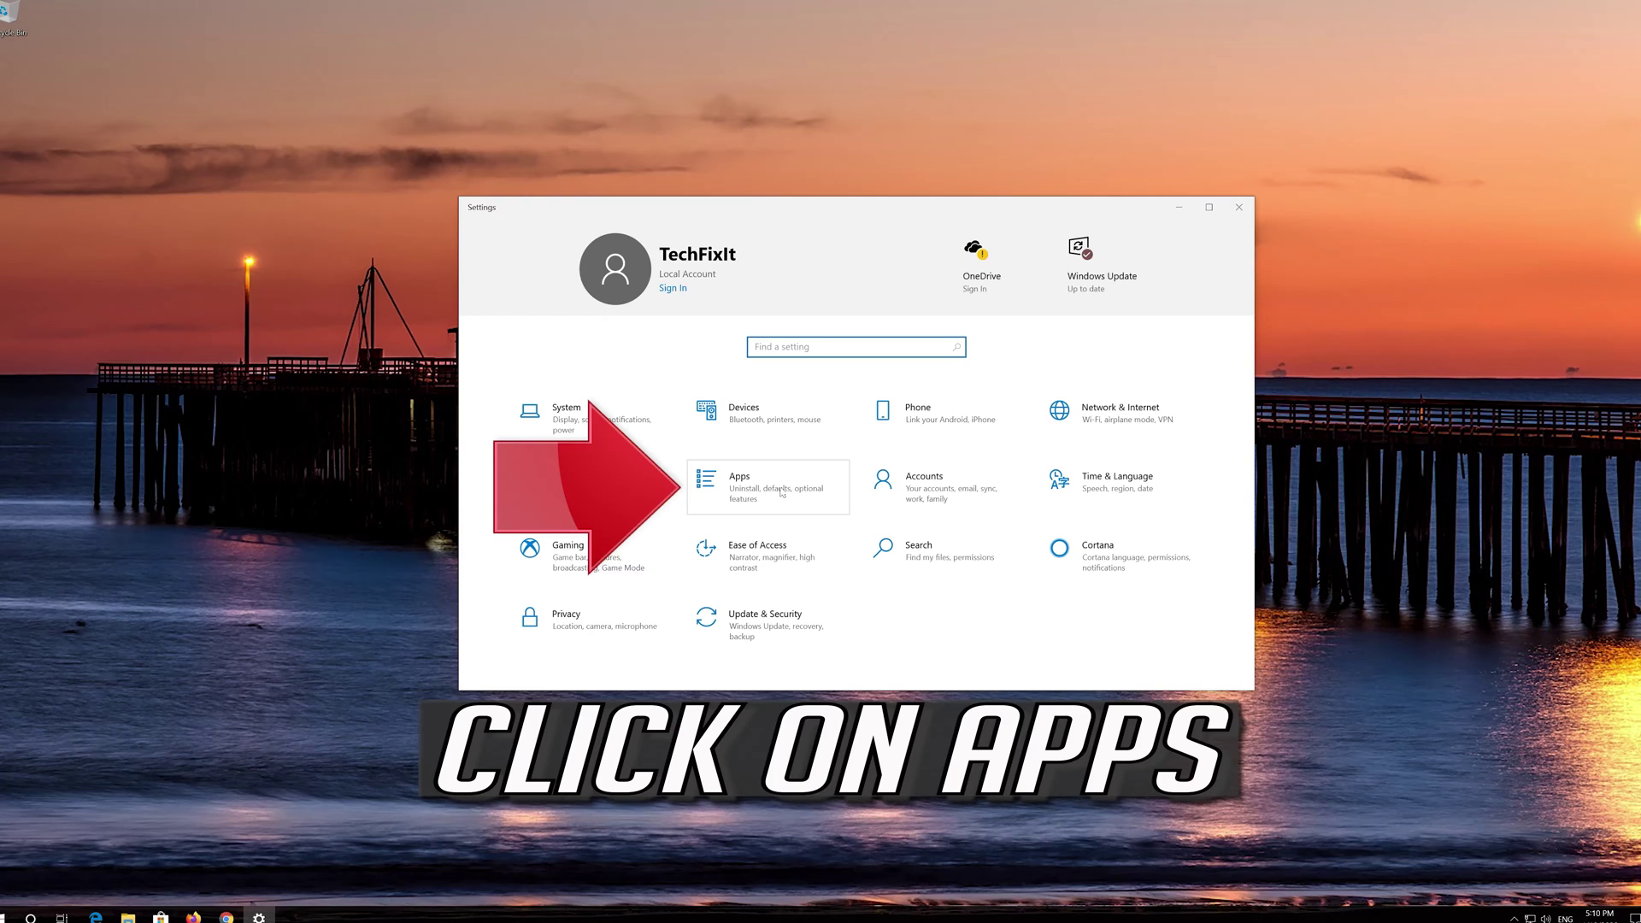
click(788, 490)
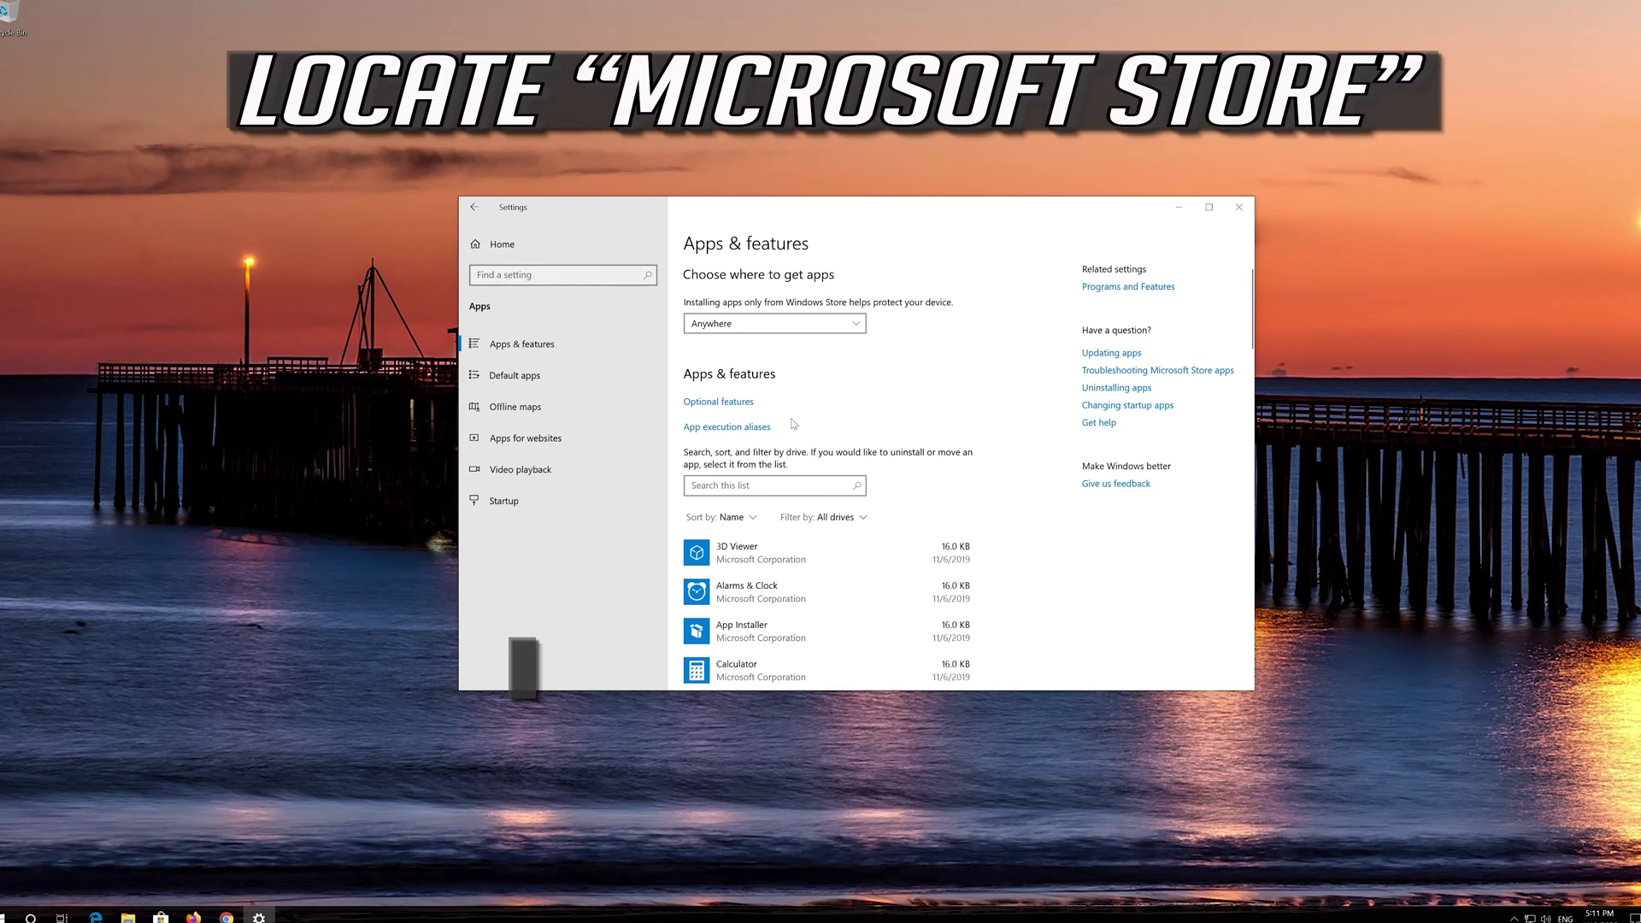
- Scroll the installed apps list and expand the Microsoft Store entry
scroll(792, 423, down, 3)
scroll(792, 423, down, 3)
scroll(792, 423, down, 3)
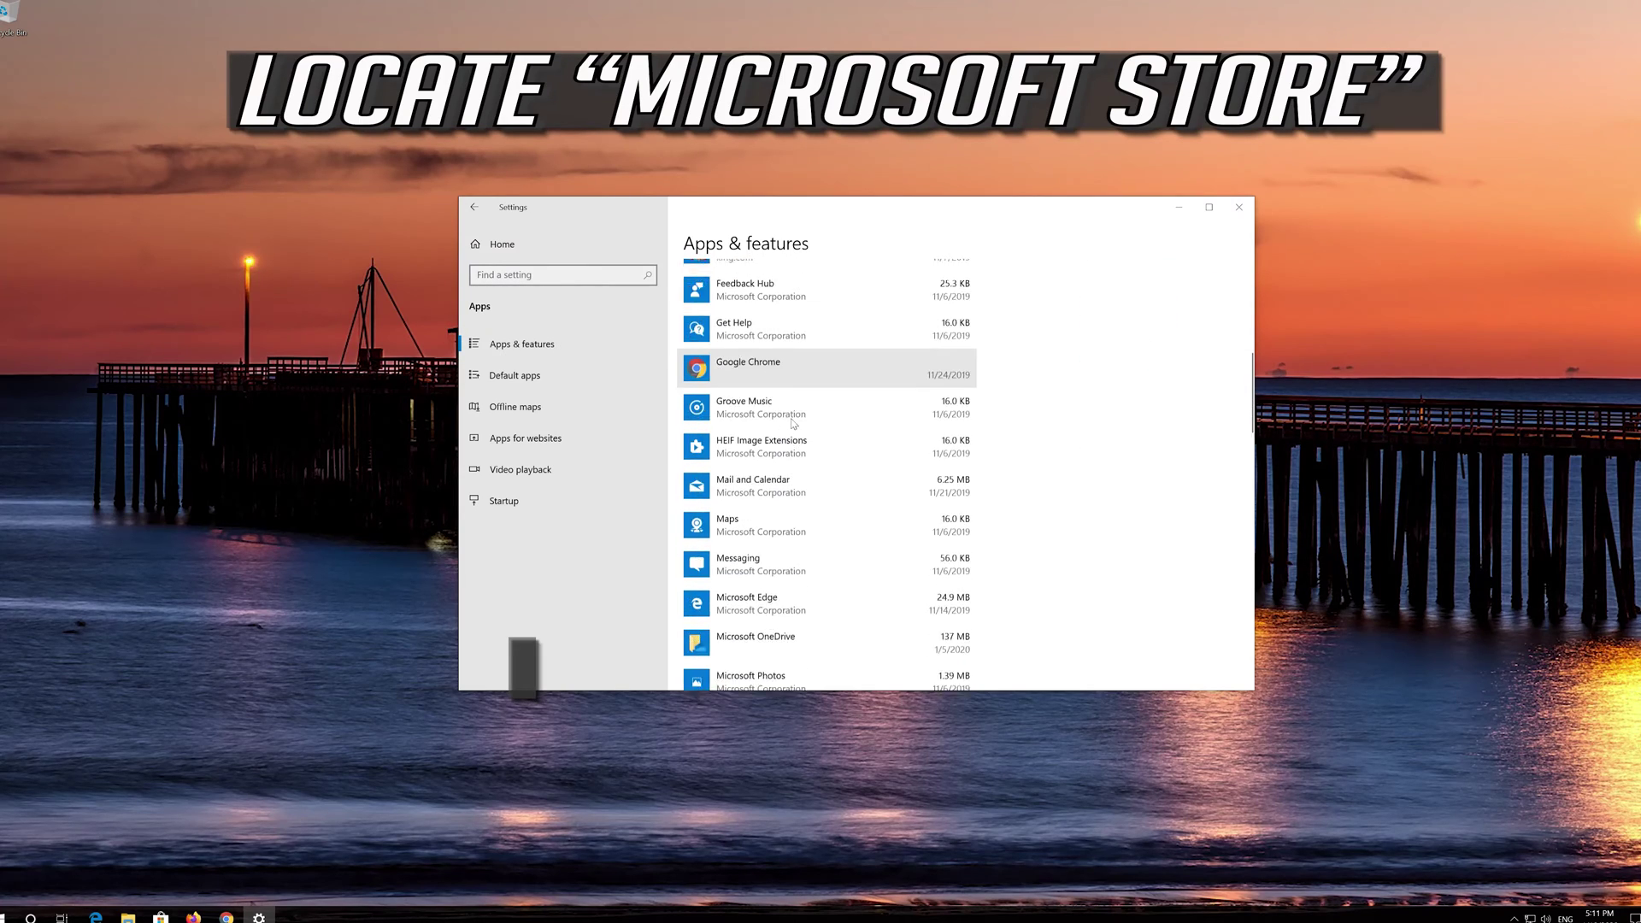
scroll(792, 423, down, 3)
scroll(793, 423, down, 3)
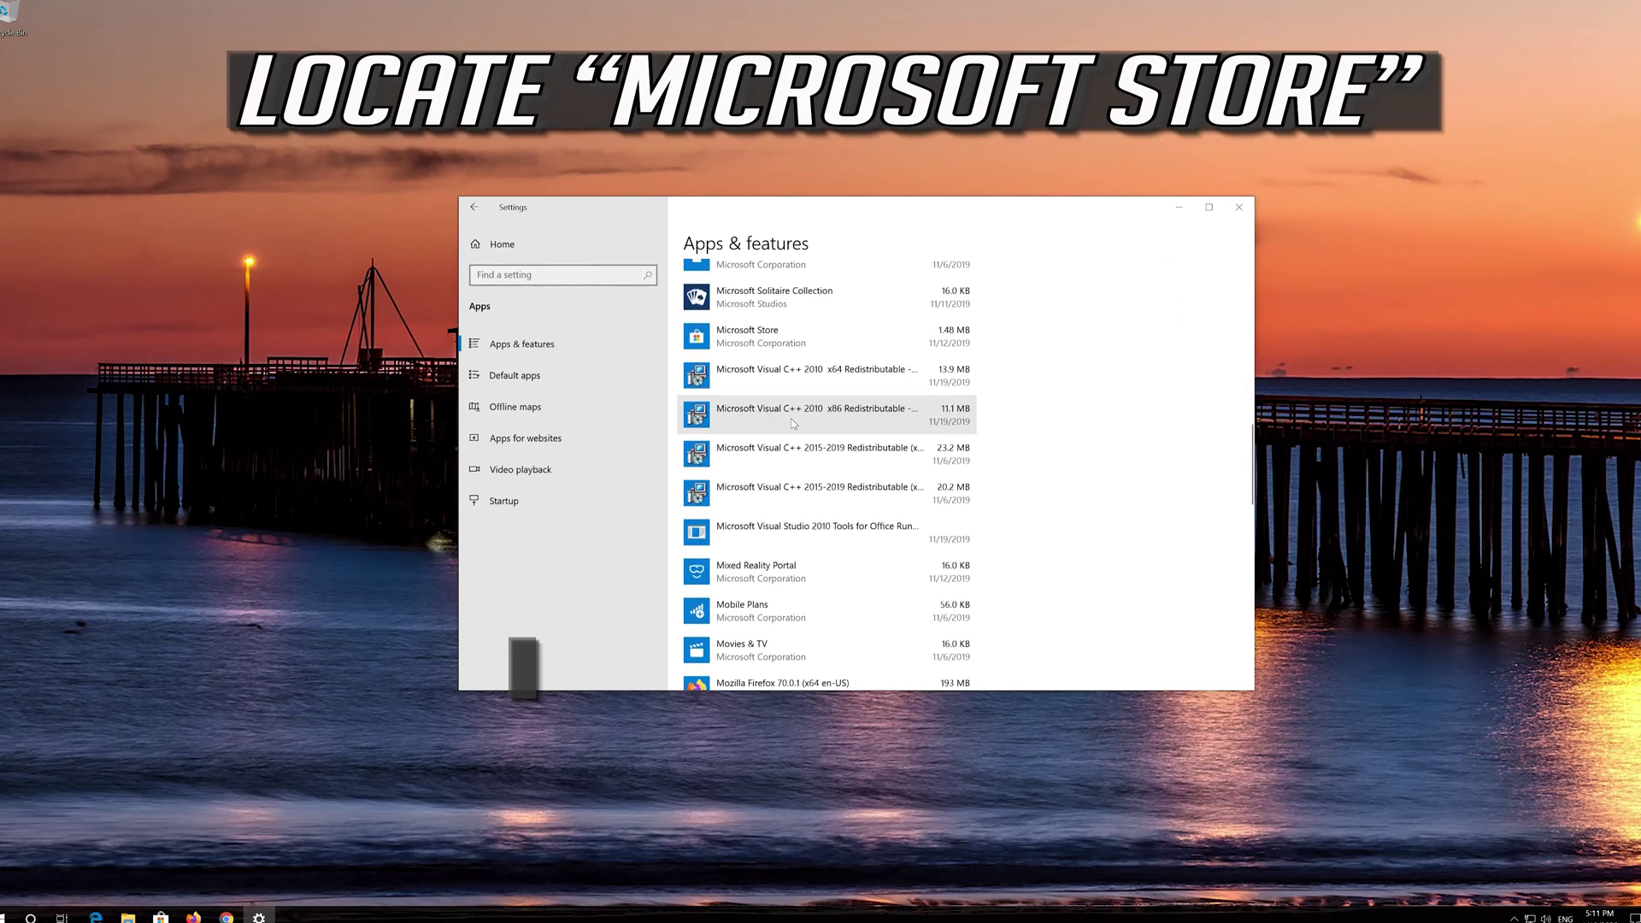
scroll(793, 423, up, 1)
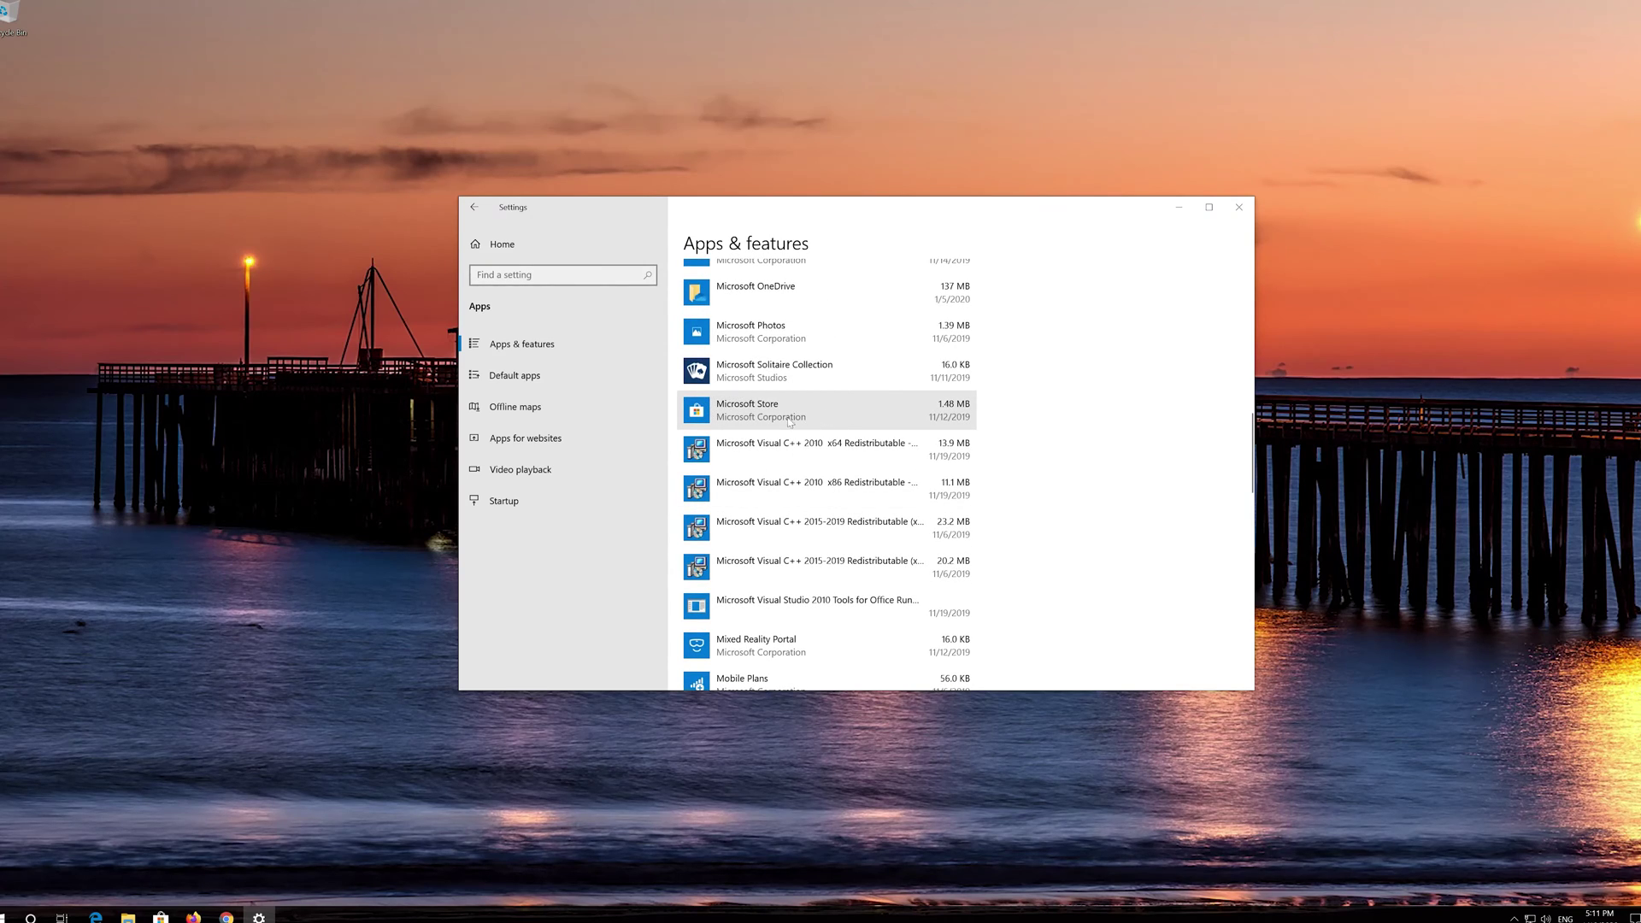
click(793, 420)
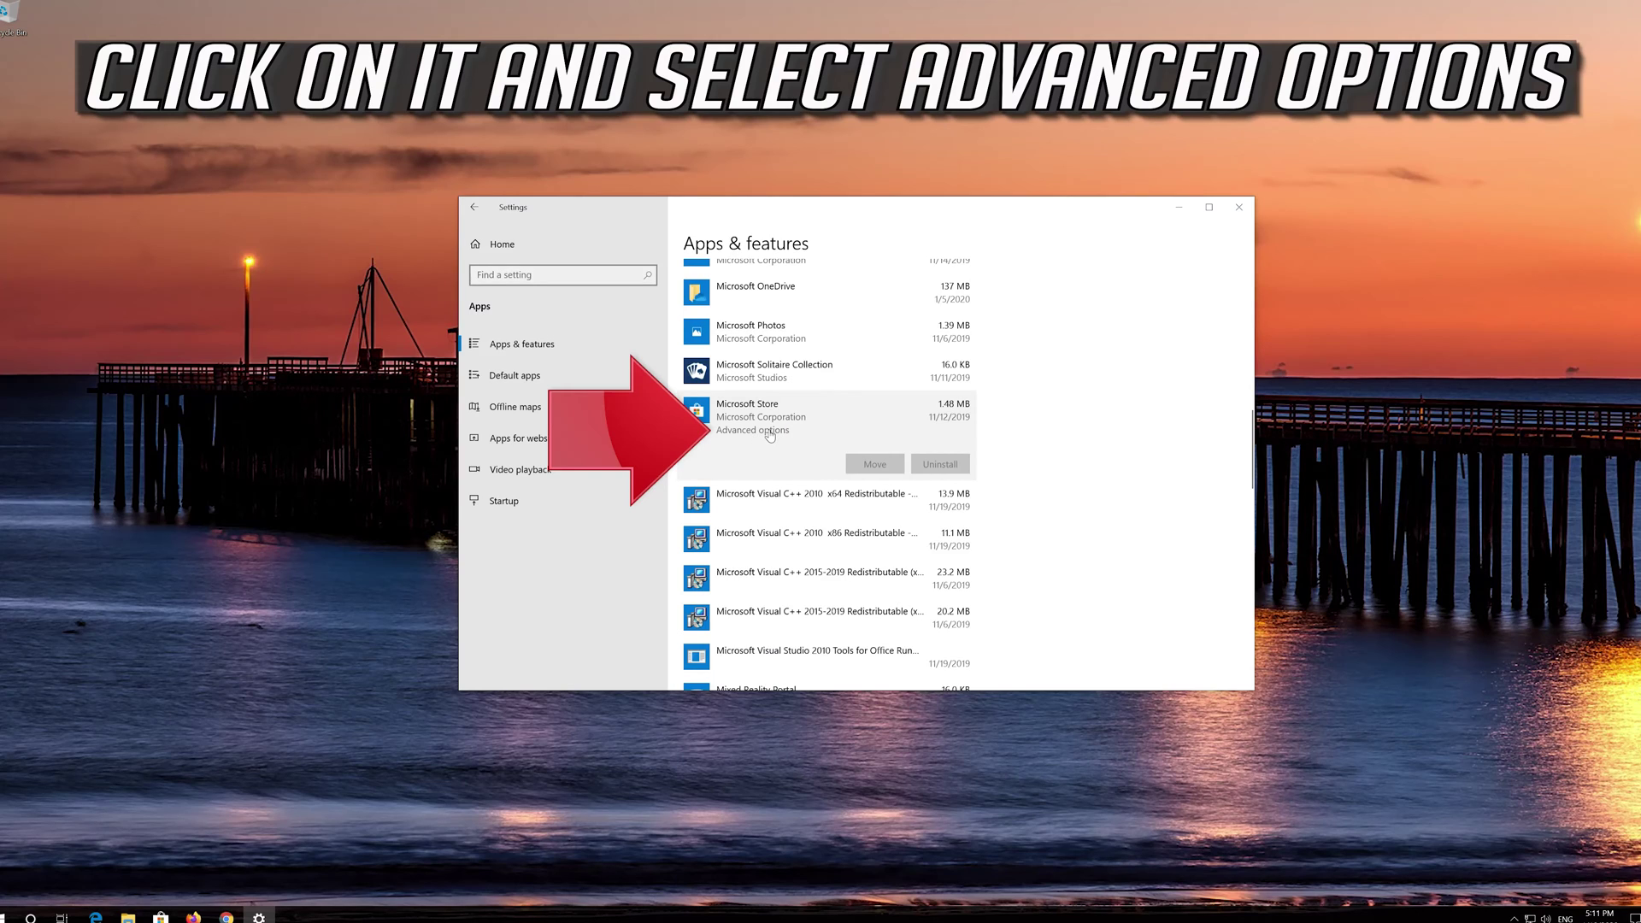
- Reset Microsoft Store from its Advanced options and confirm deleting its app data
click(769, 433)
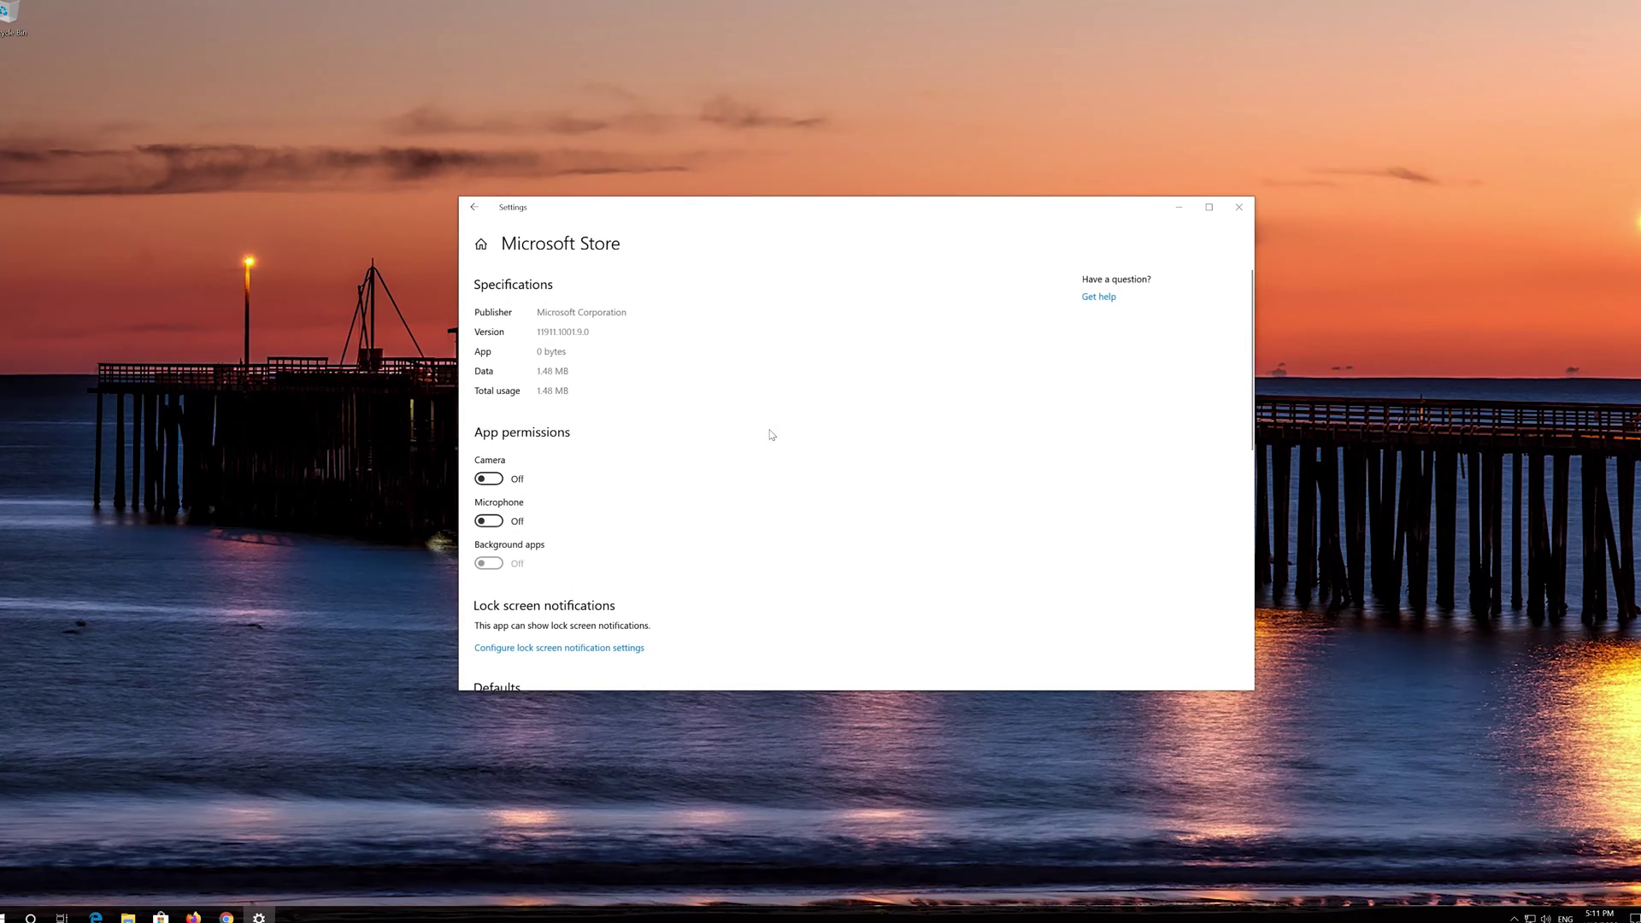
scroll(644, 467, down, 2)
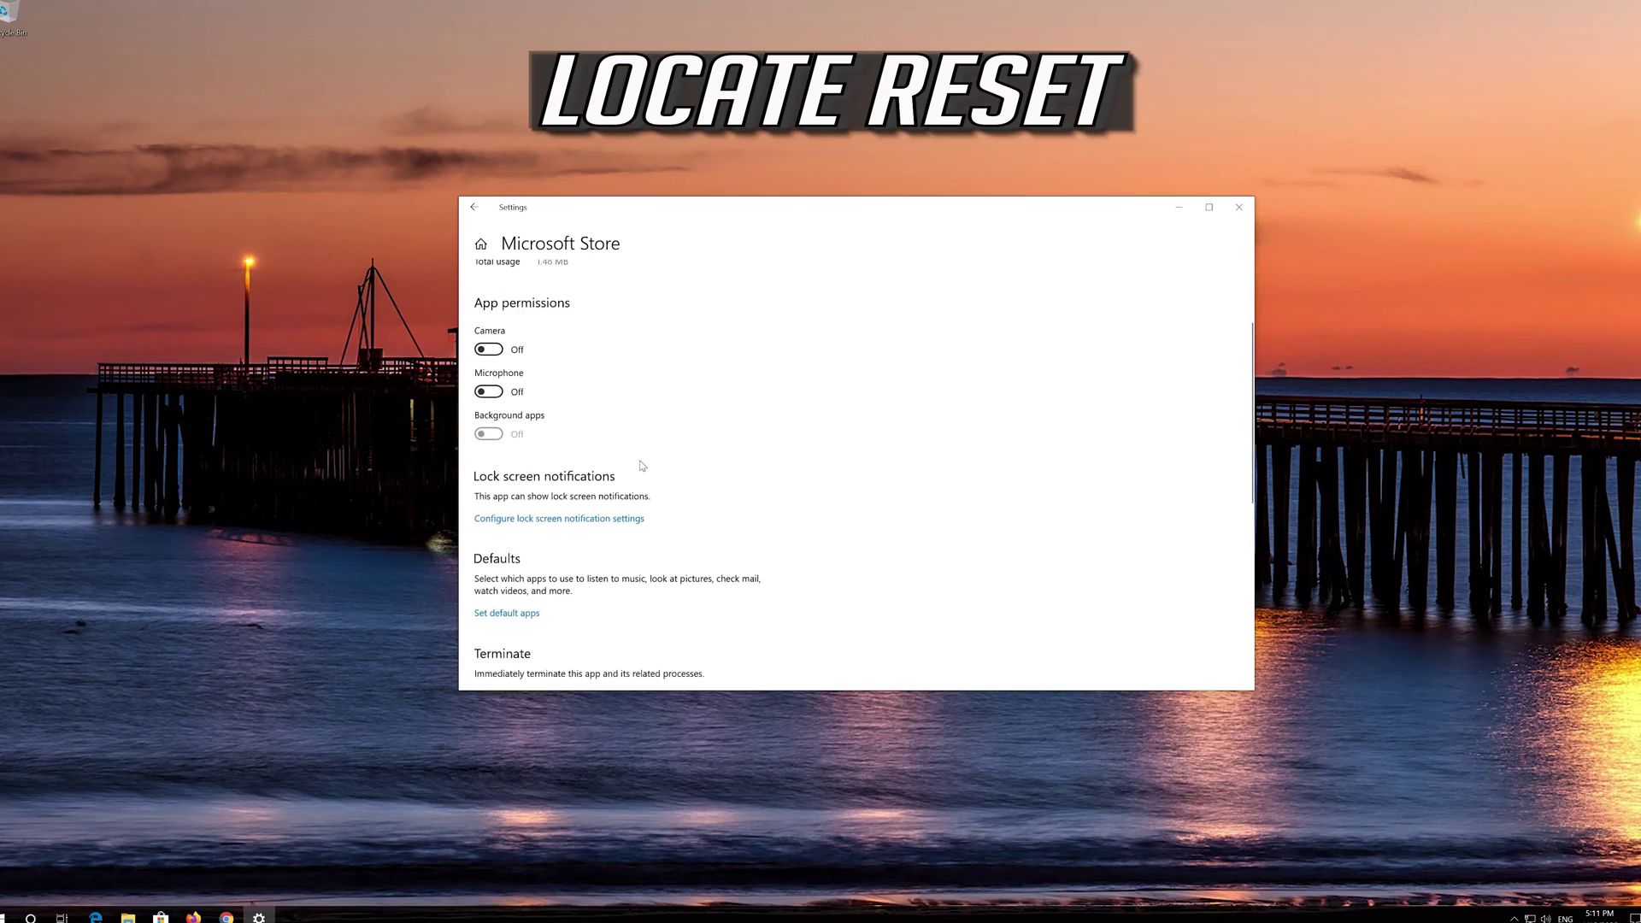
scroll(644, 467, down, 1)
scroll(644, 466, down, 1)
scroll(643, 465, down, 1)
scroll(642, 466, down, 1)
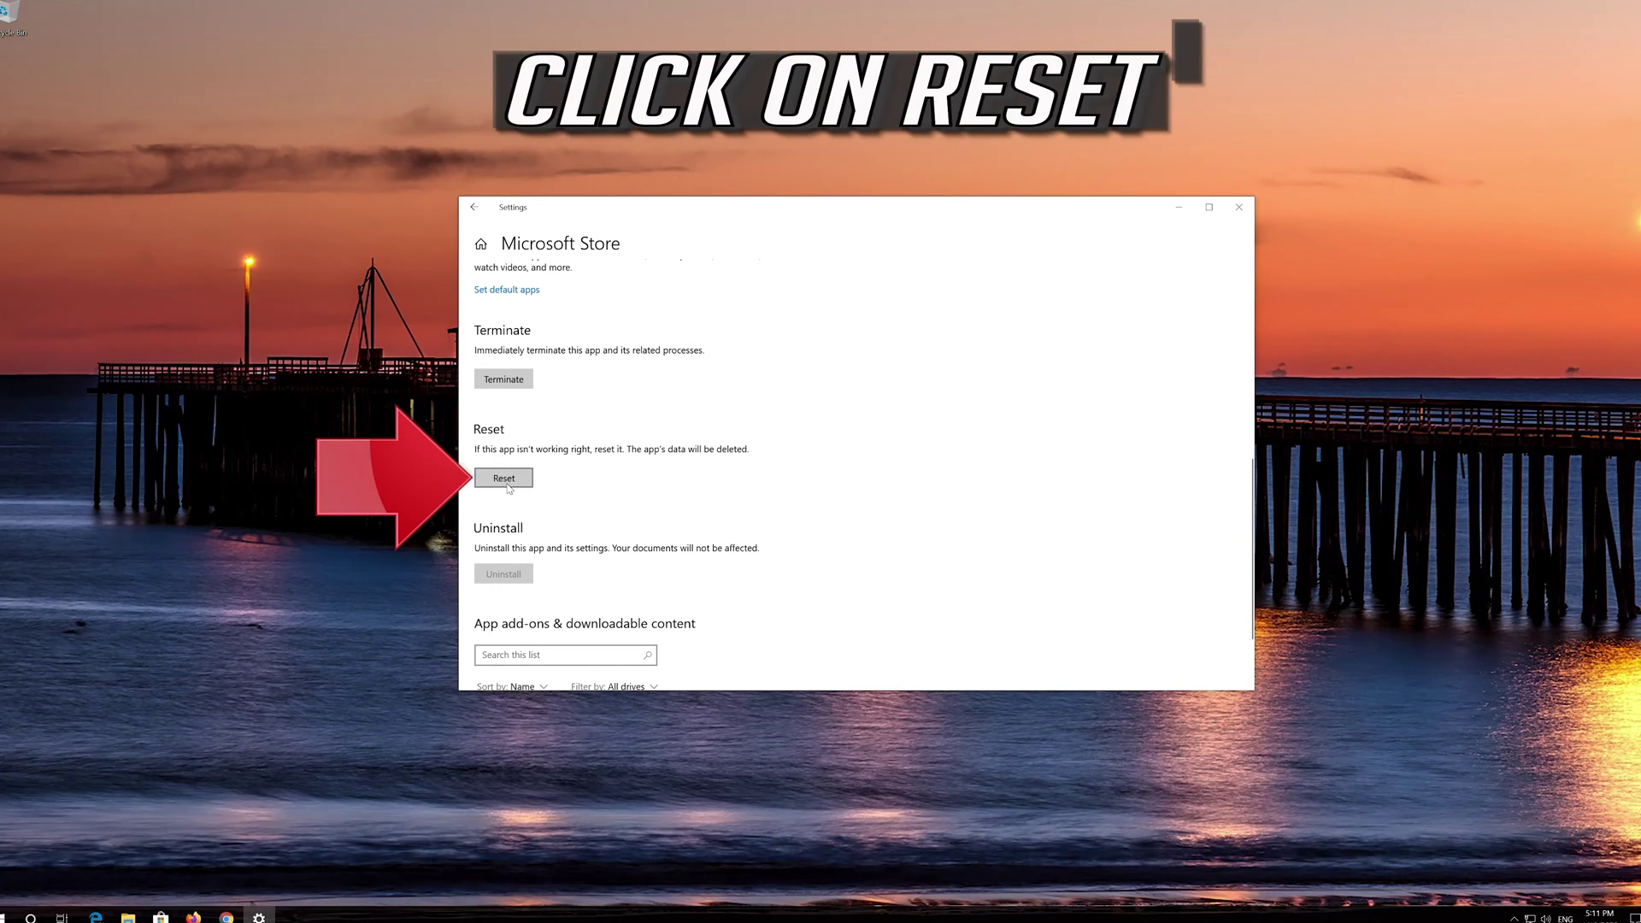
click(505, 479)
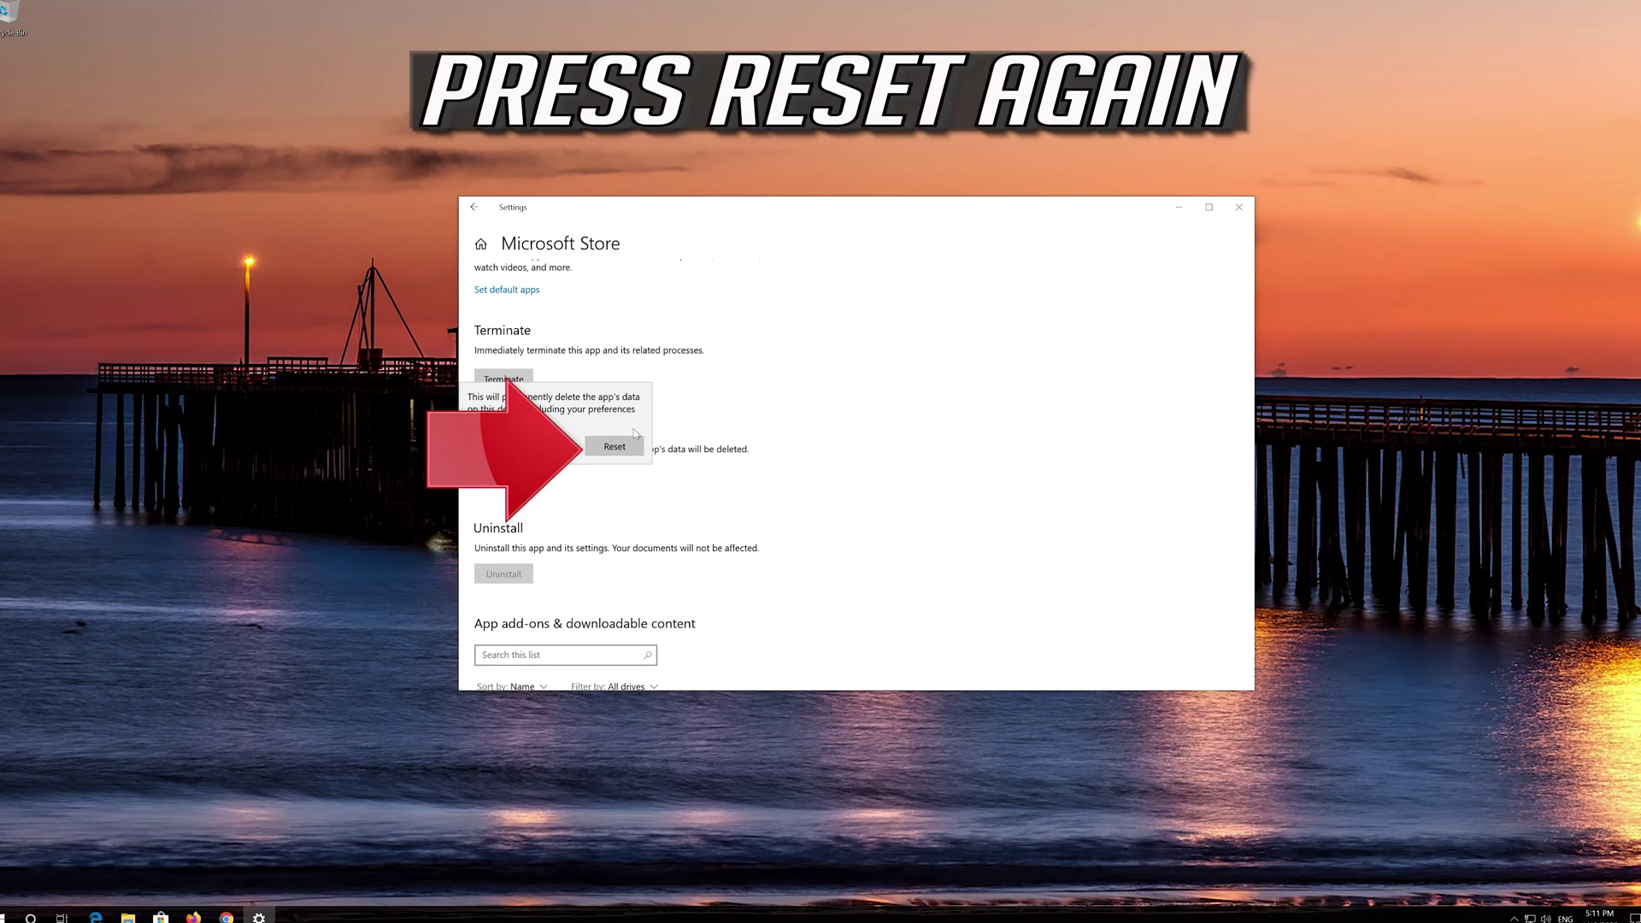
click(596, 450)
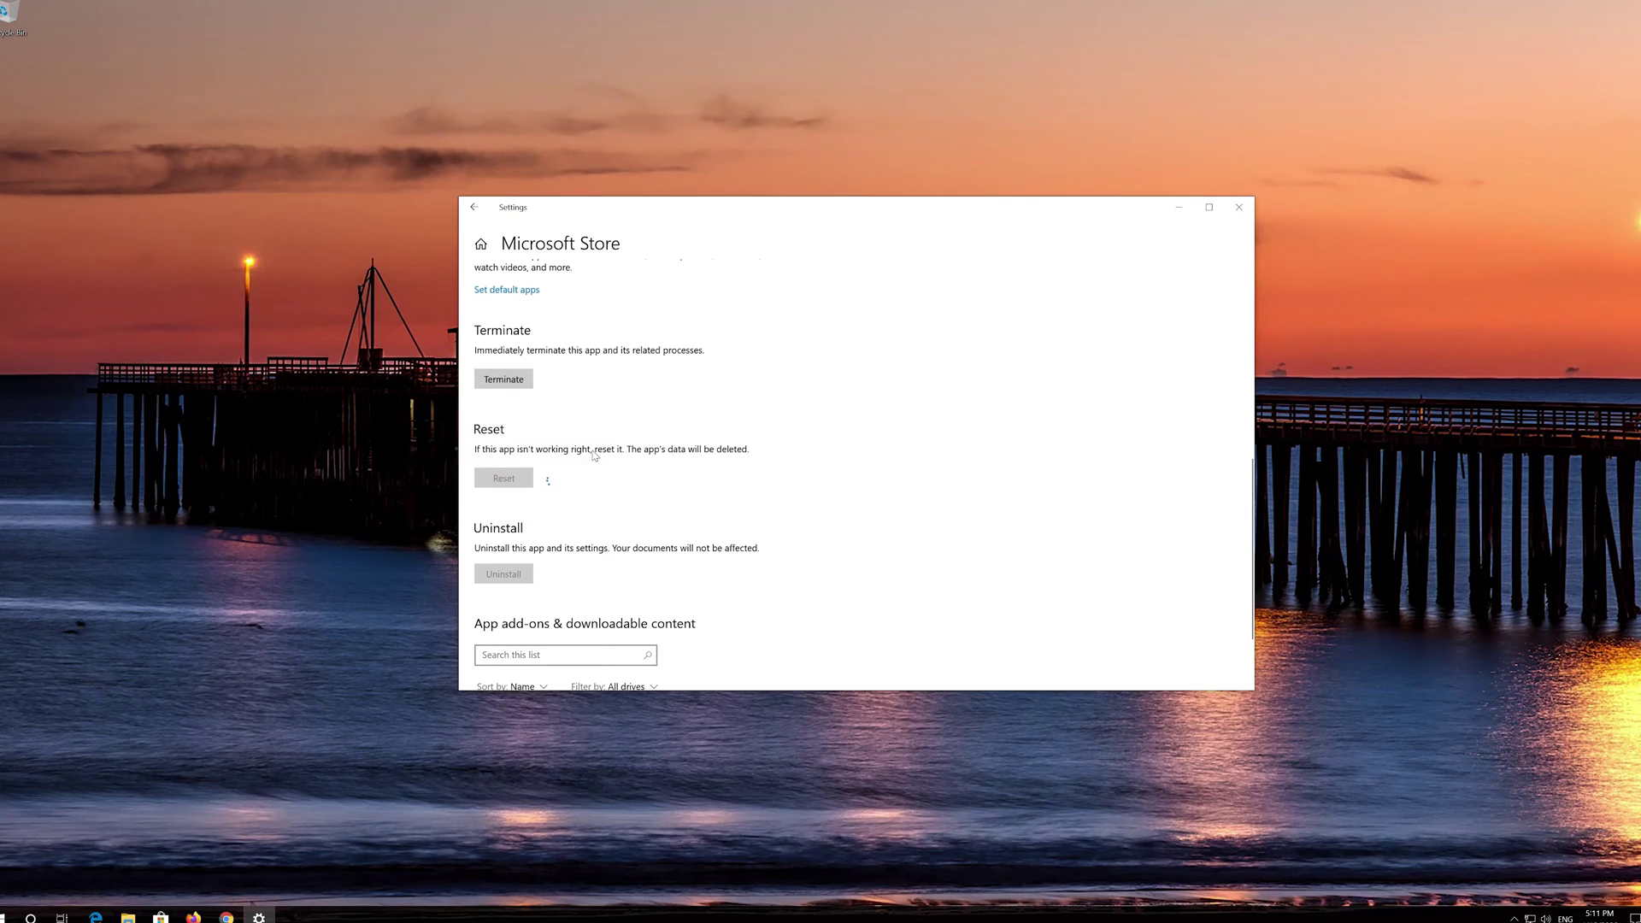
- Close Settings and relaunch Microsoft Store from its Start menu tile
click(1238, 207)
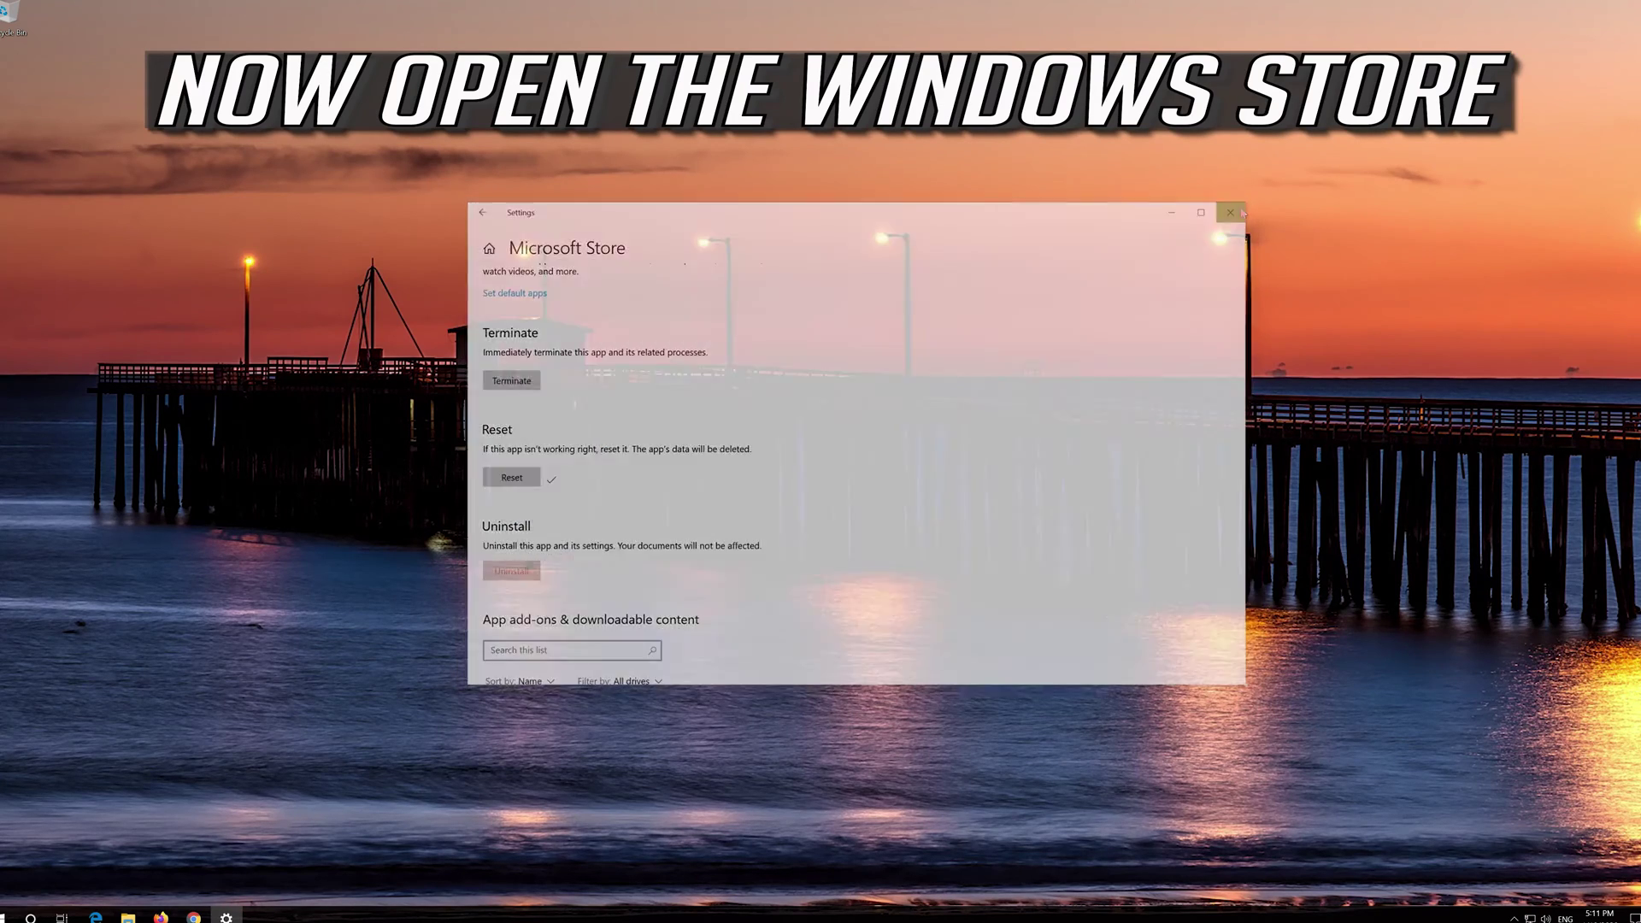
click(7, 914)
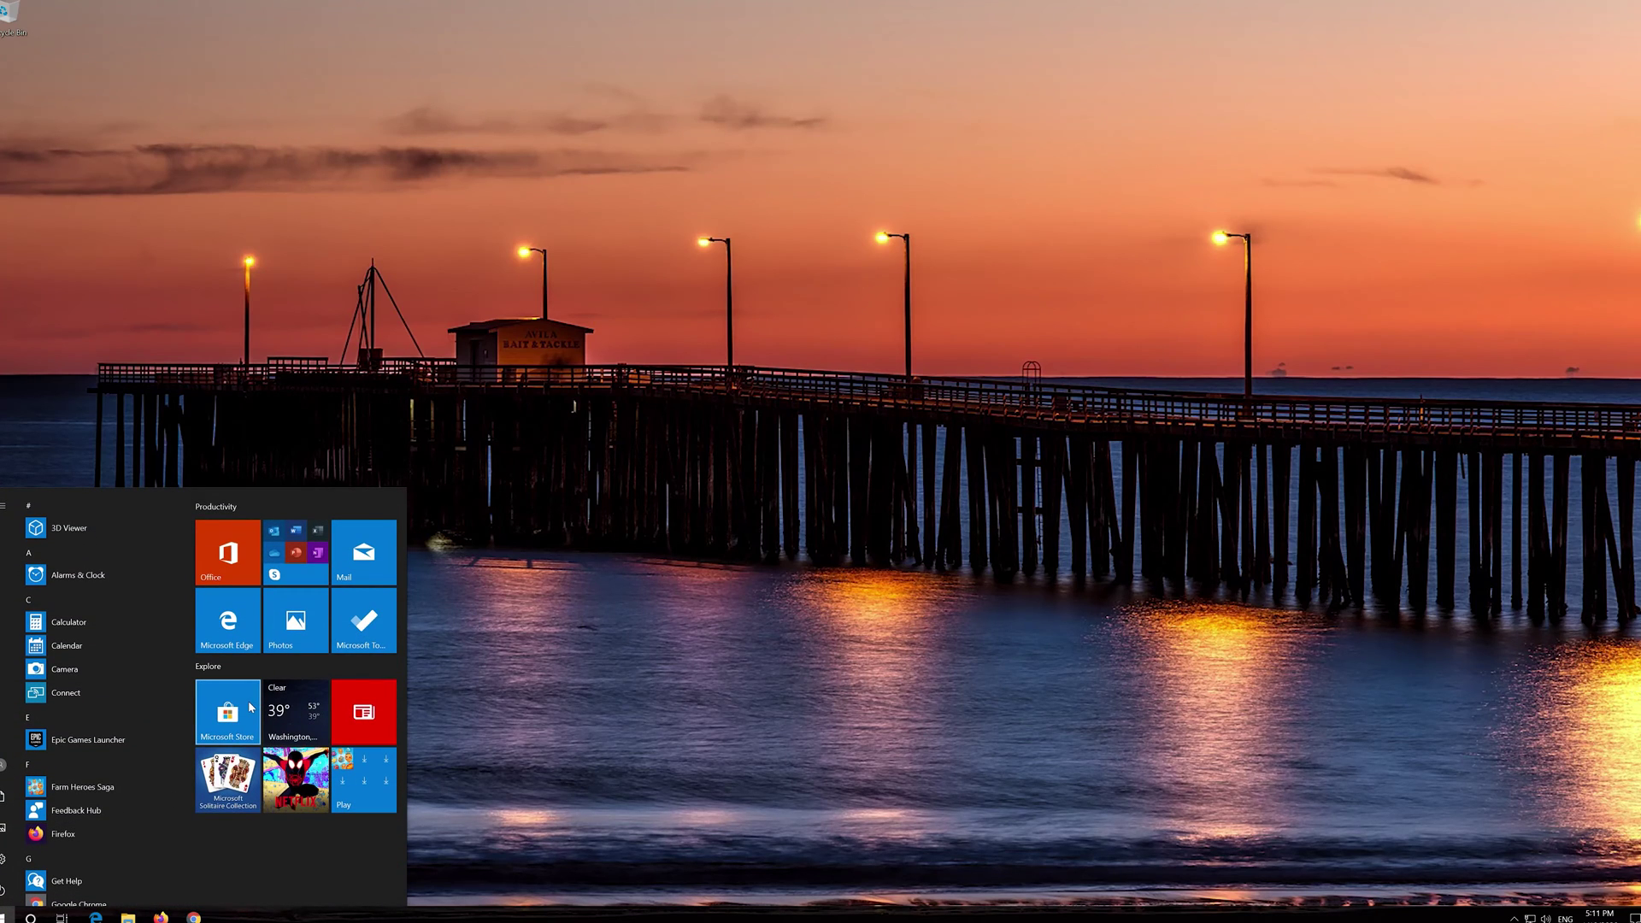
click(227, 711)
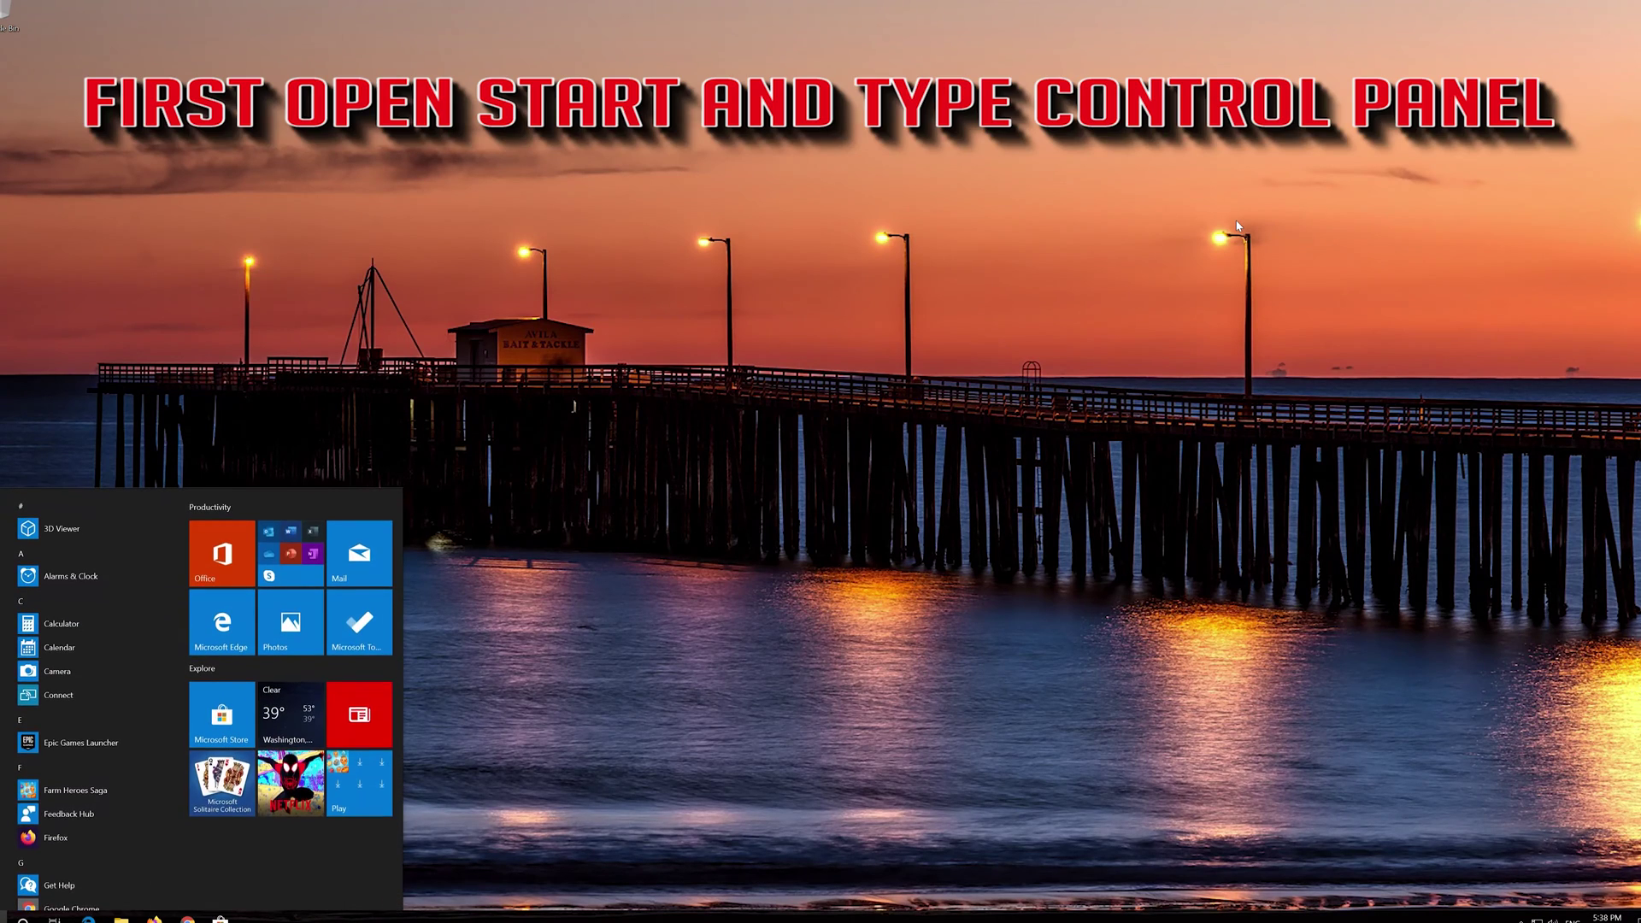
- Search 'control panel' in Start and open the Control Panel match
text(control panel)
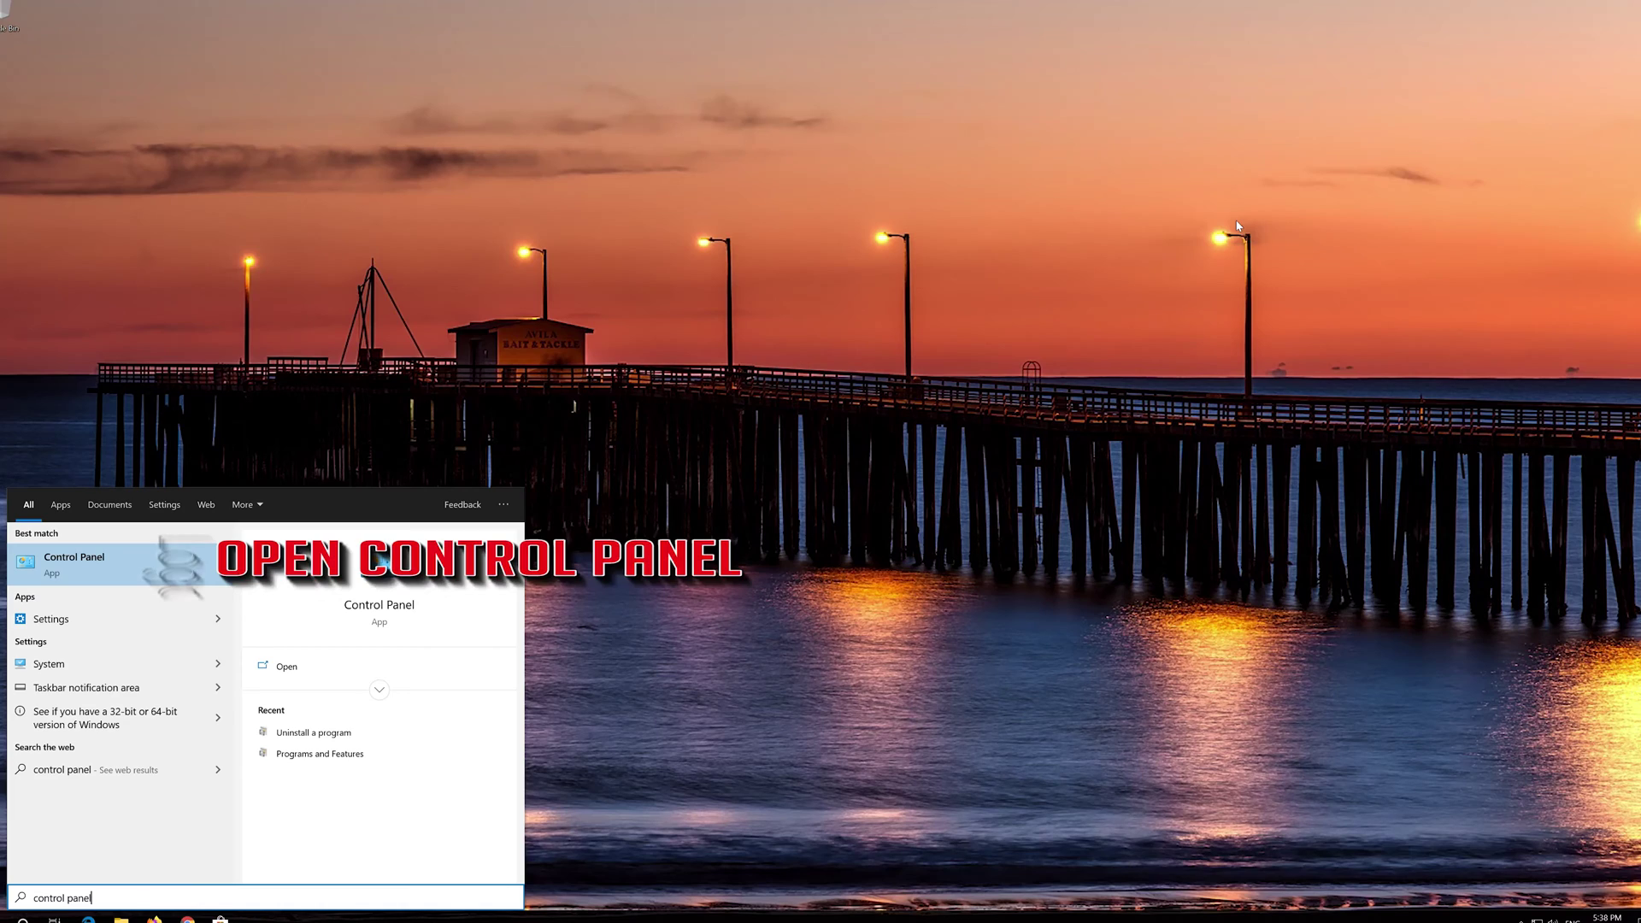
click(132, 569)
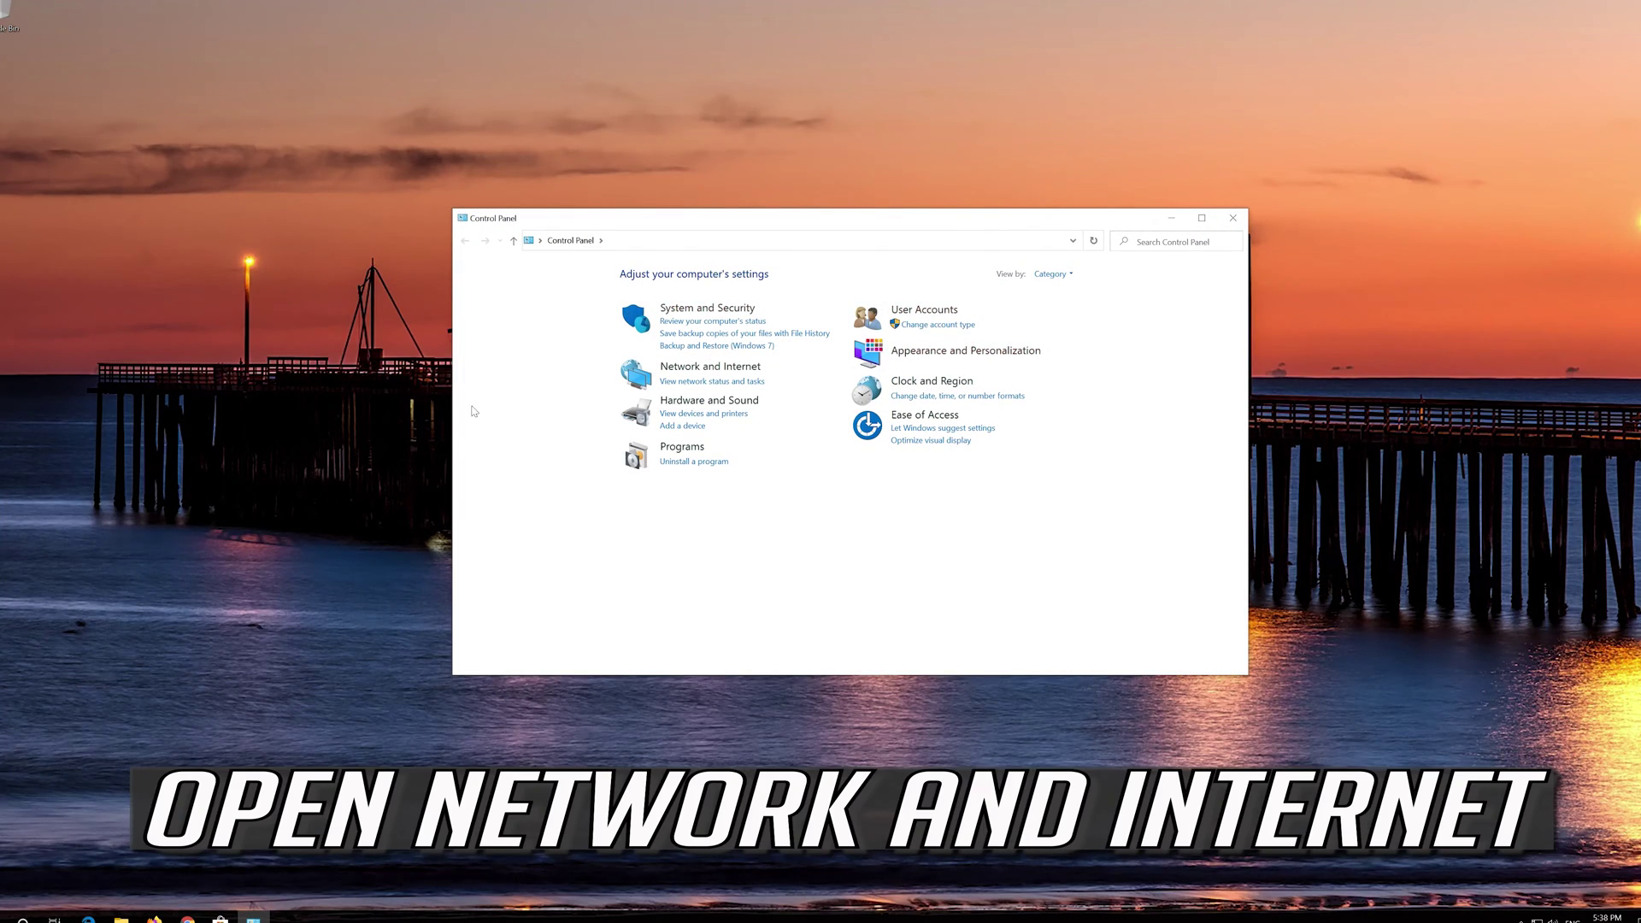
- Navigate Network and Internet > Network and Sharing Center > Change adapter settings
click(726, 369)
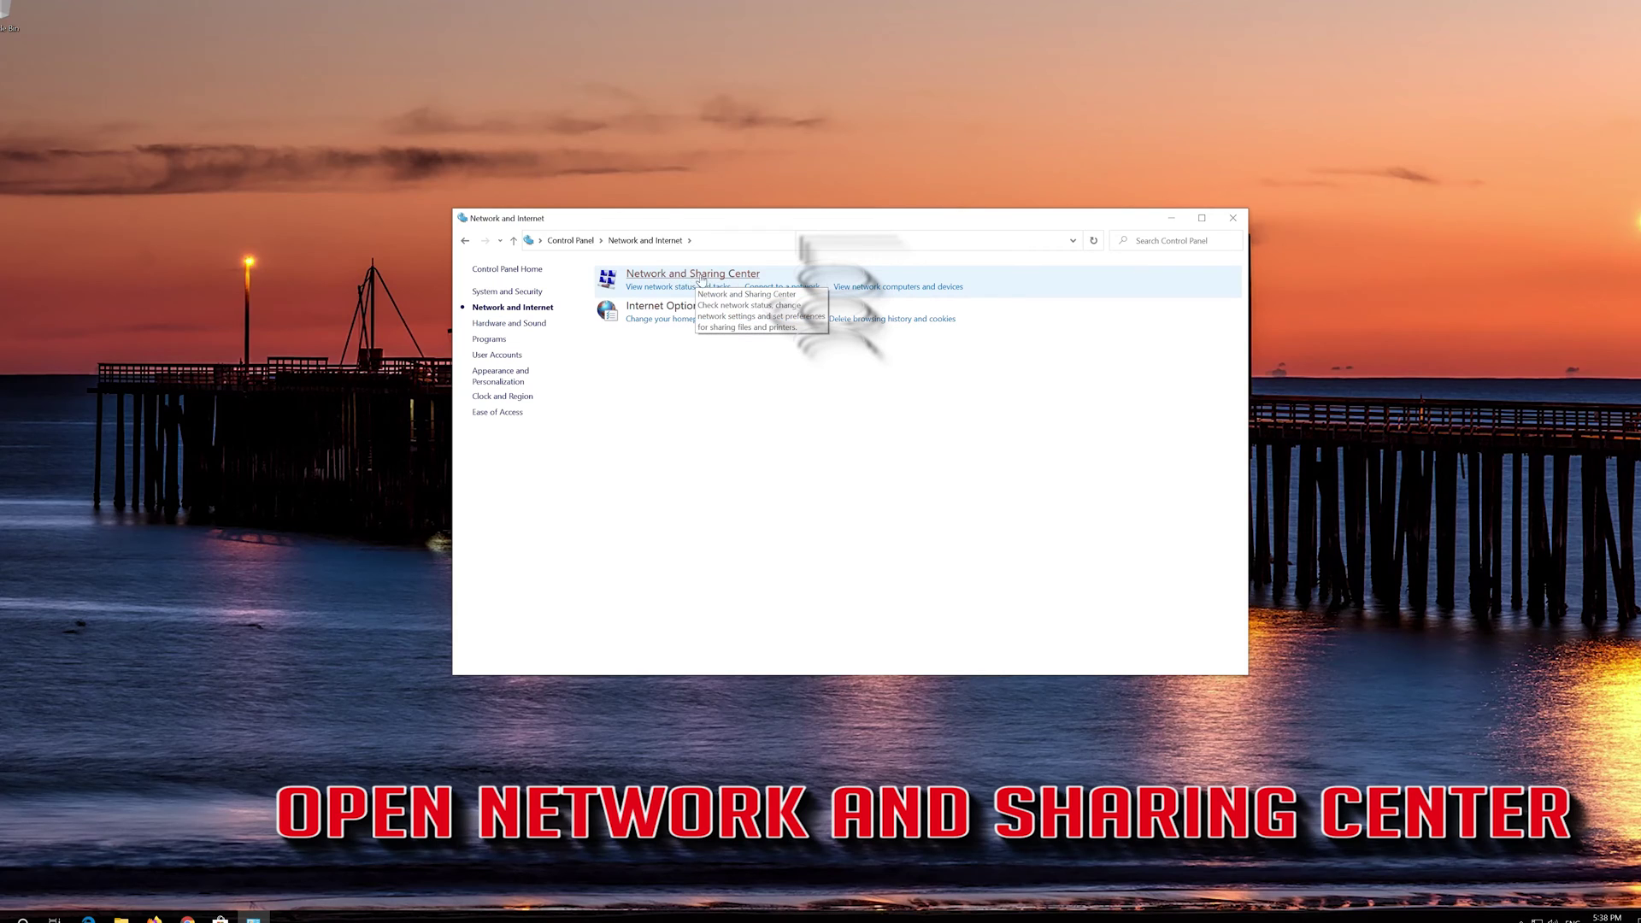
click(707, 275)
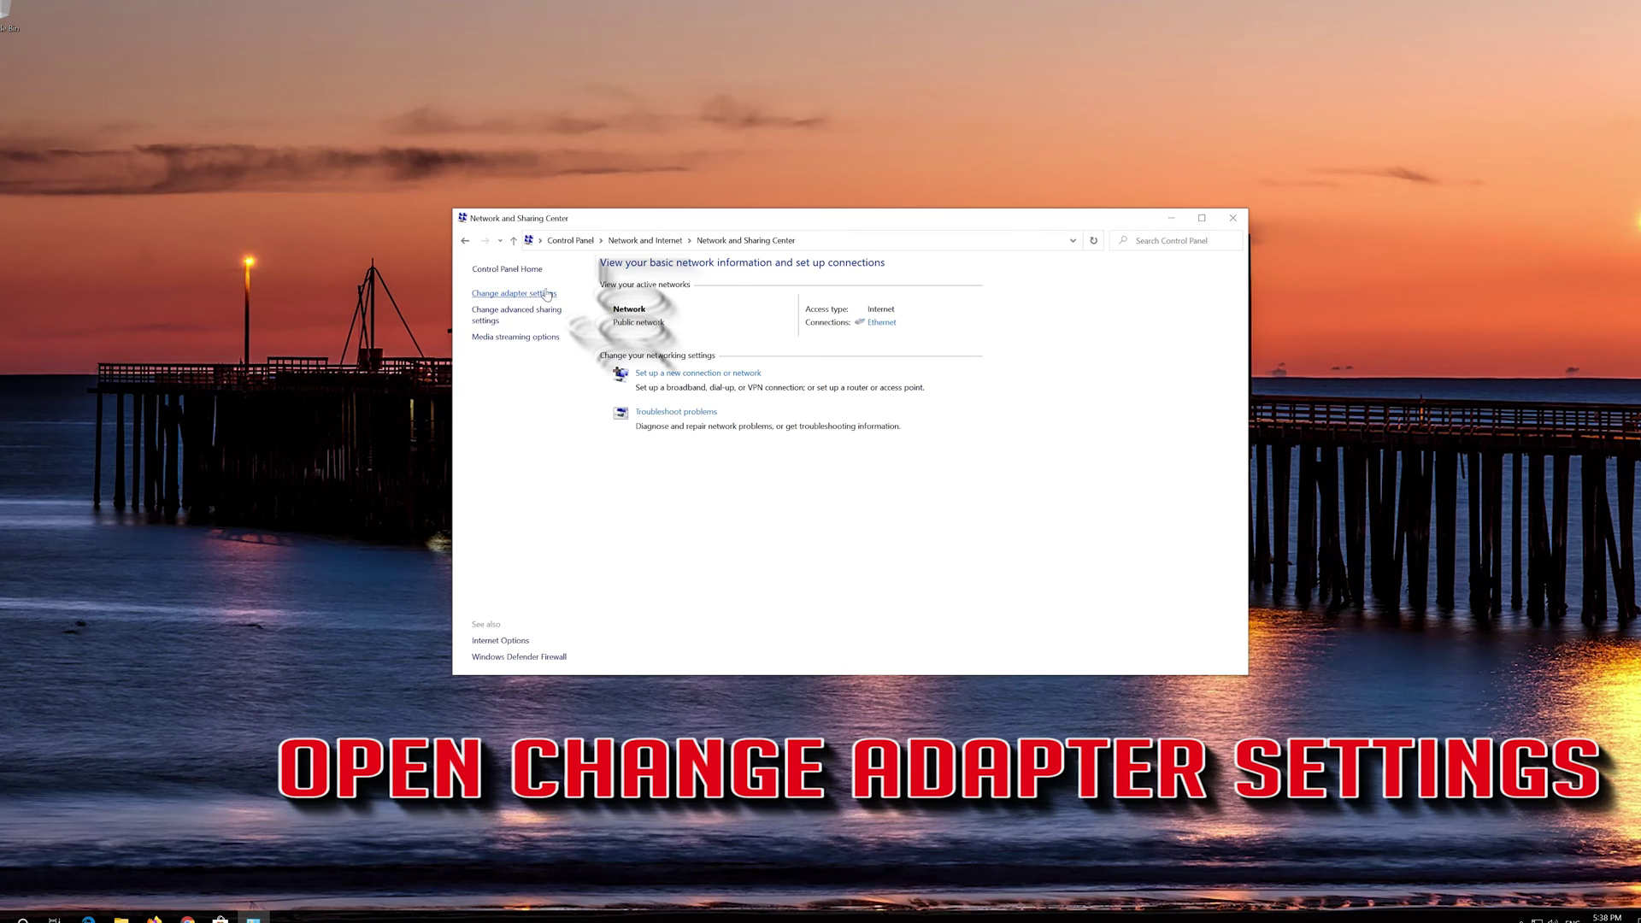
click(513, 295)
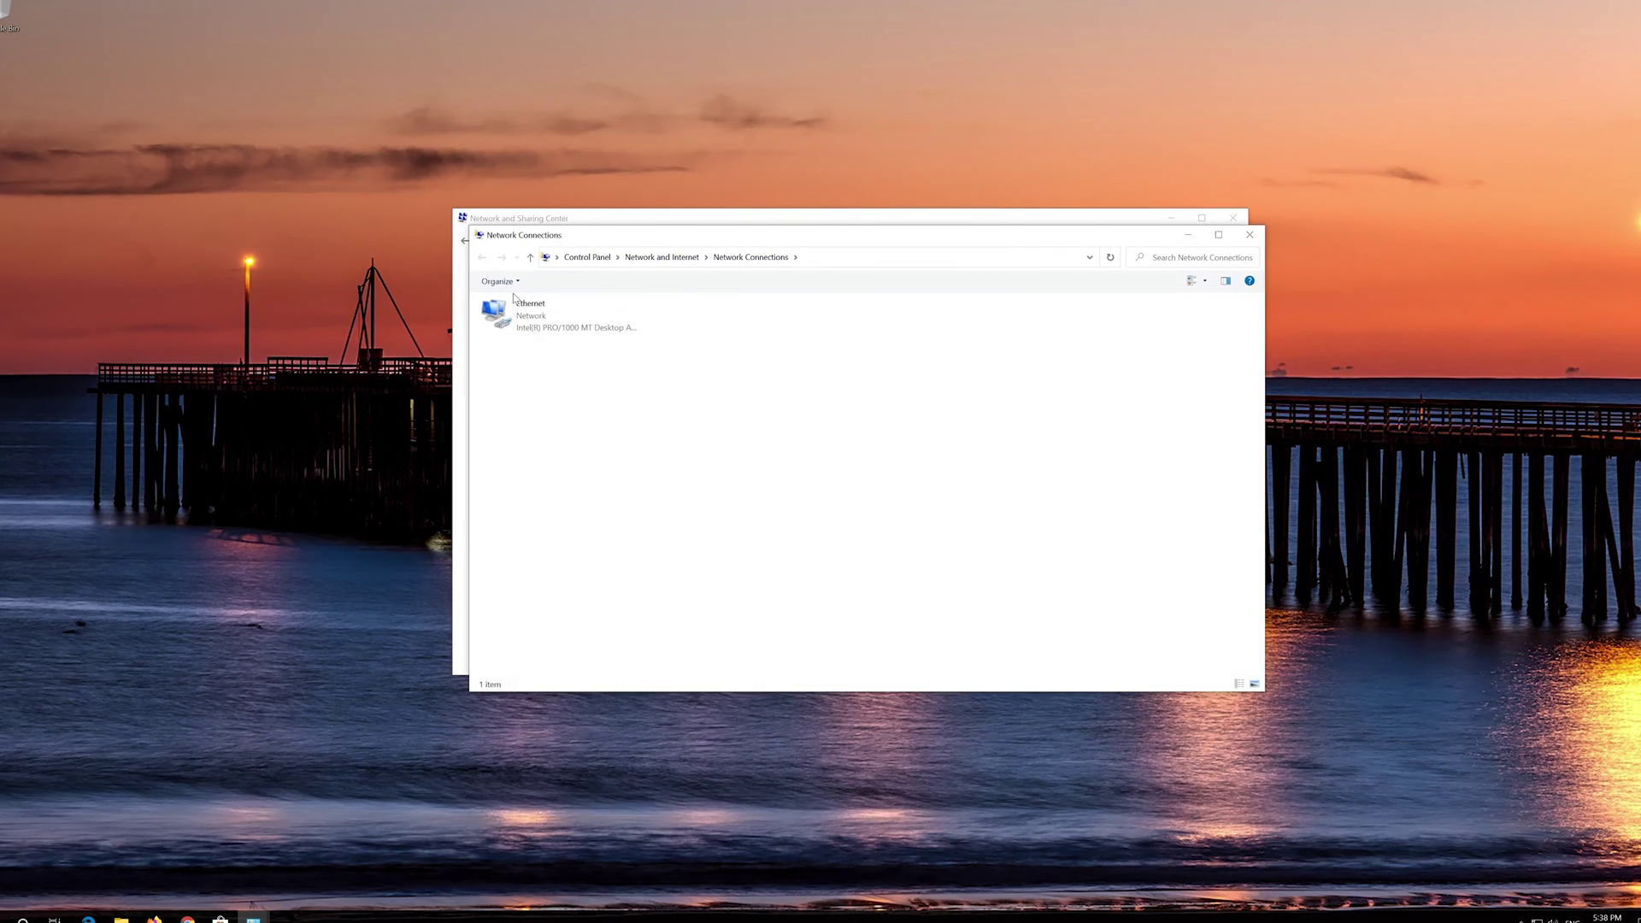
- Open the Ethernet adapter's Properties and select Internet Protocol Version 4 (TCP/IPv4)
click(525, 312)
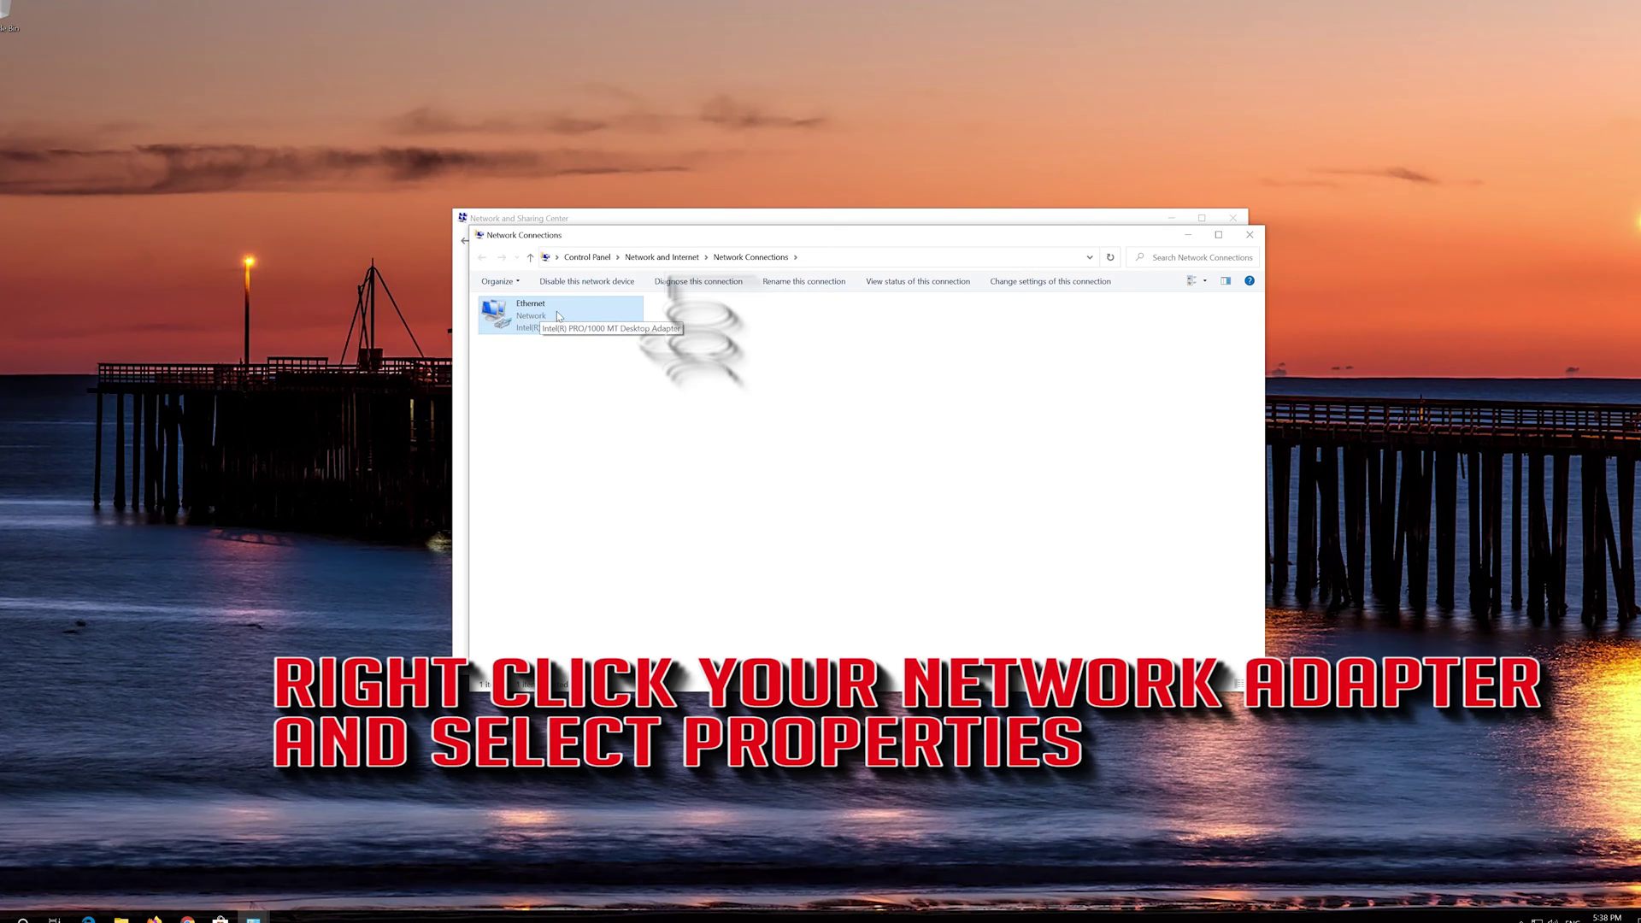
right_click(557, 311)
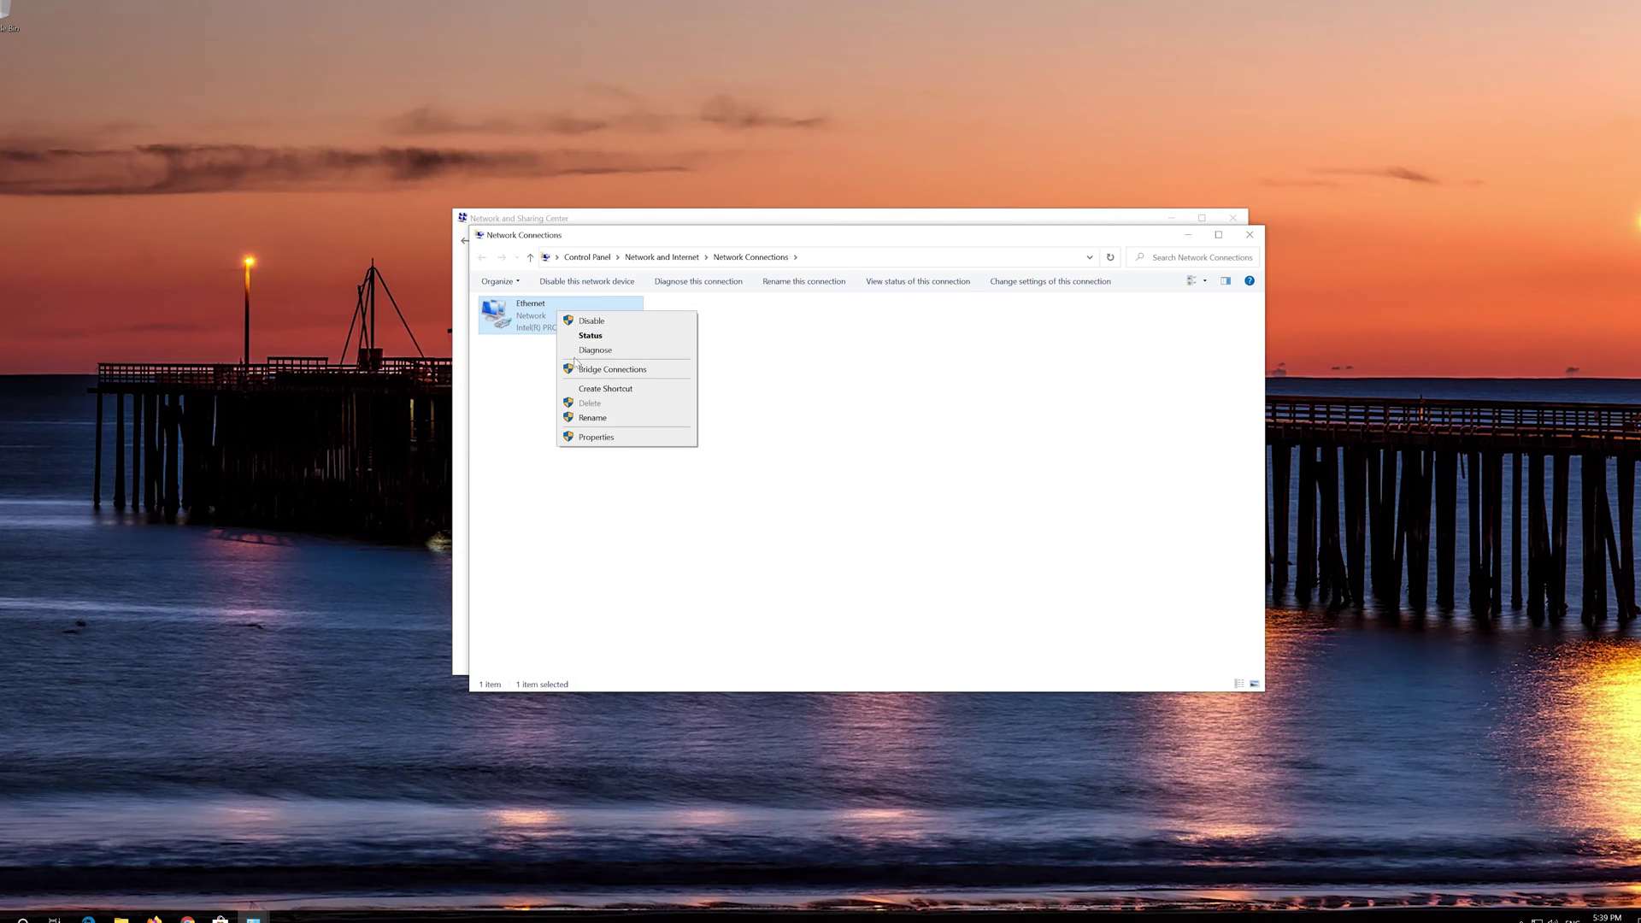
click(595, 437)
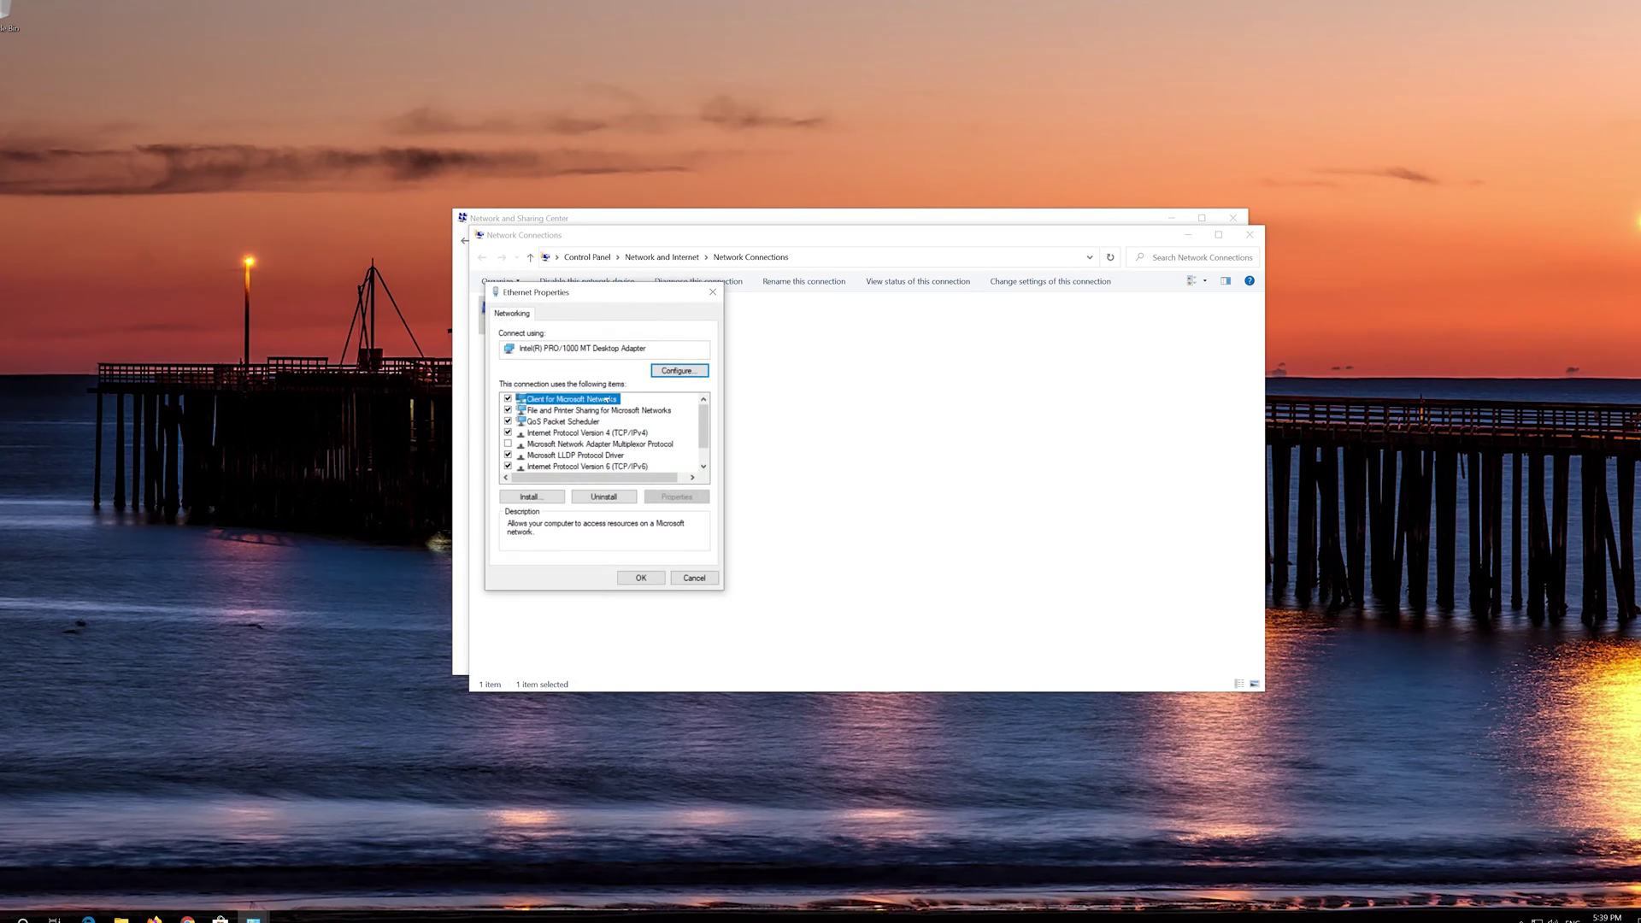
drag(598, 293, 860, 300)
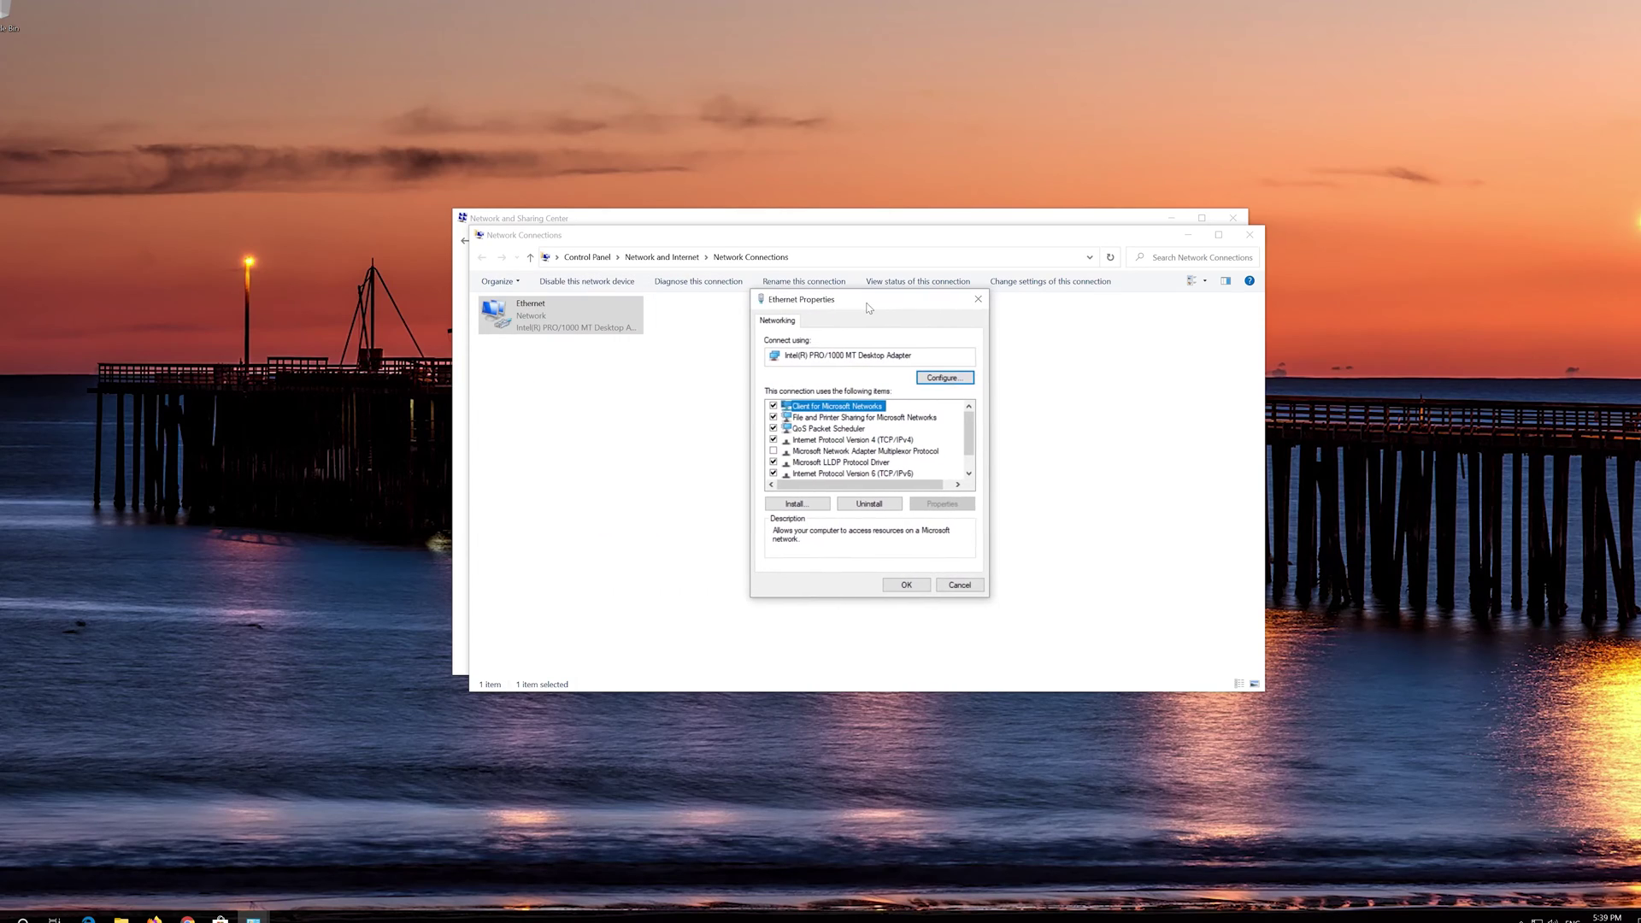
click(888, 442)
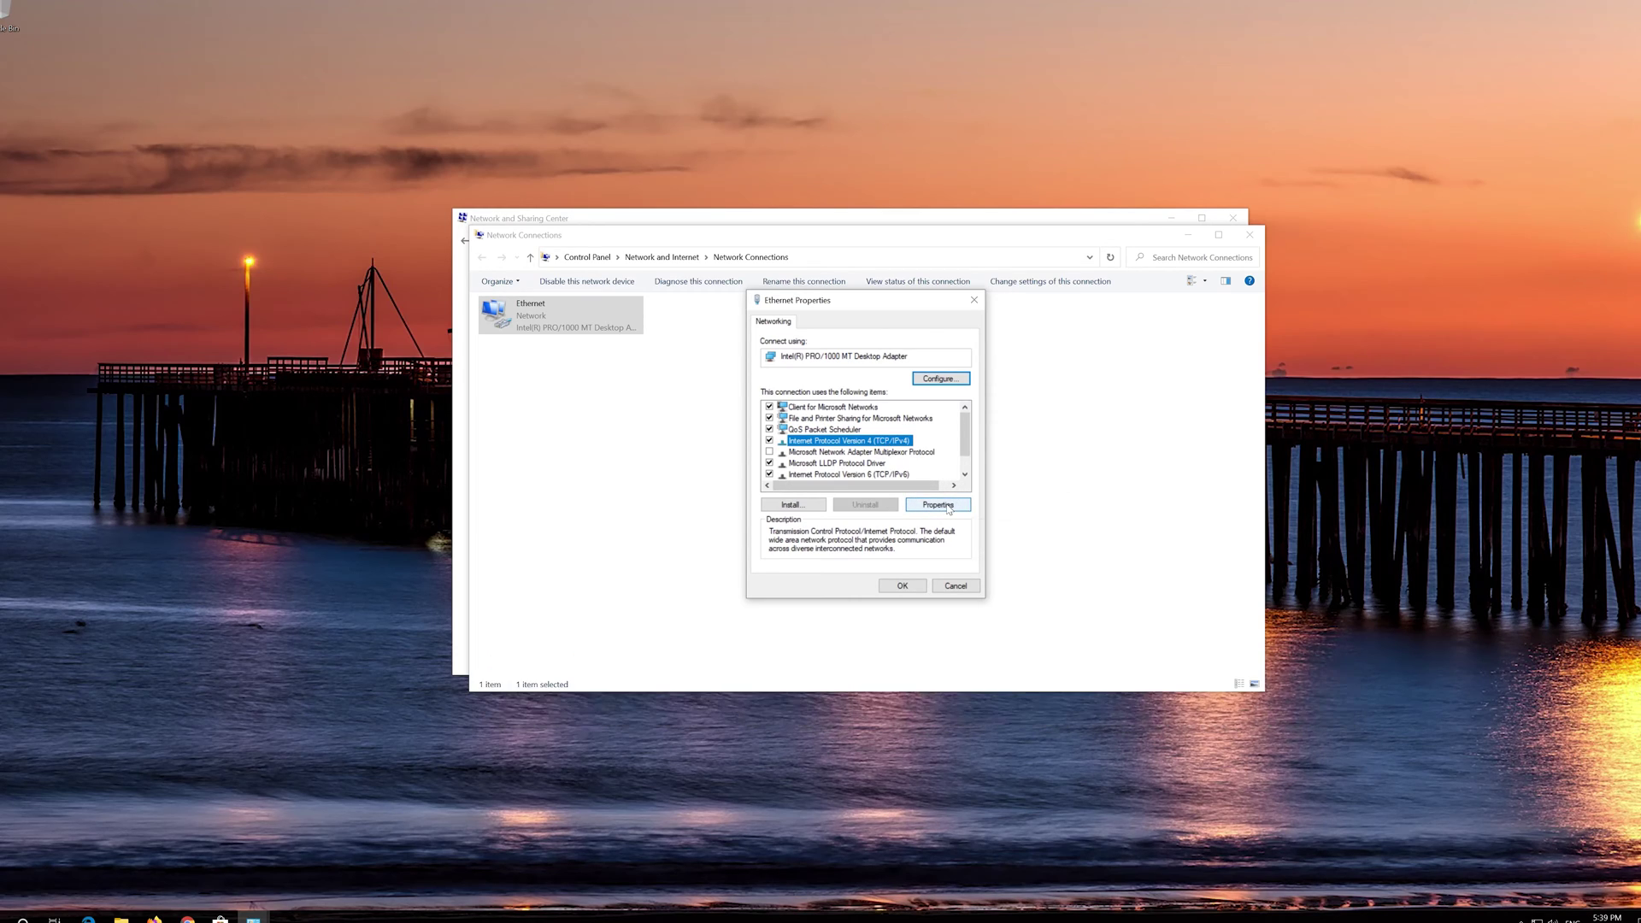
- Set the adapter's IPv4 DNS servers to preferred 1.1.1.1 and alternate 1.0.0.1, then confirm
click(938, 505)
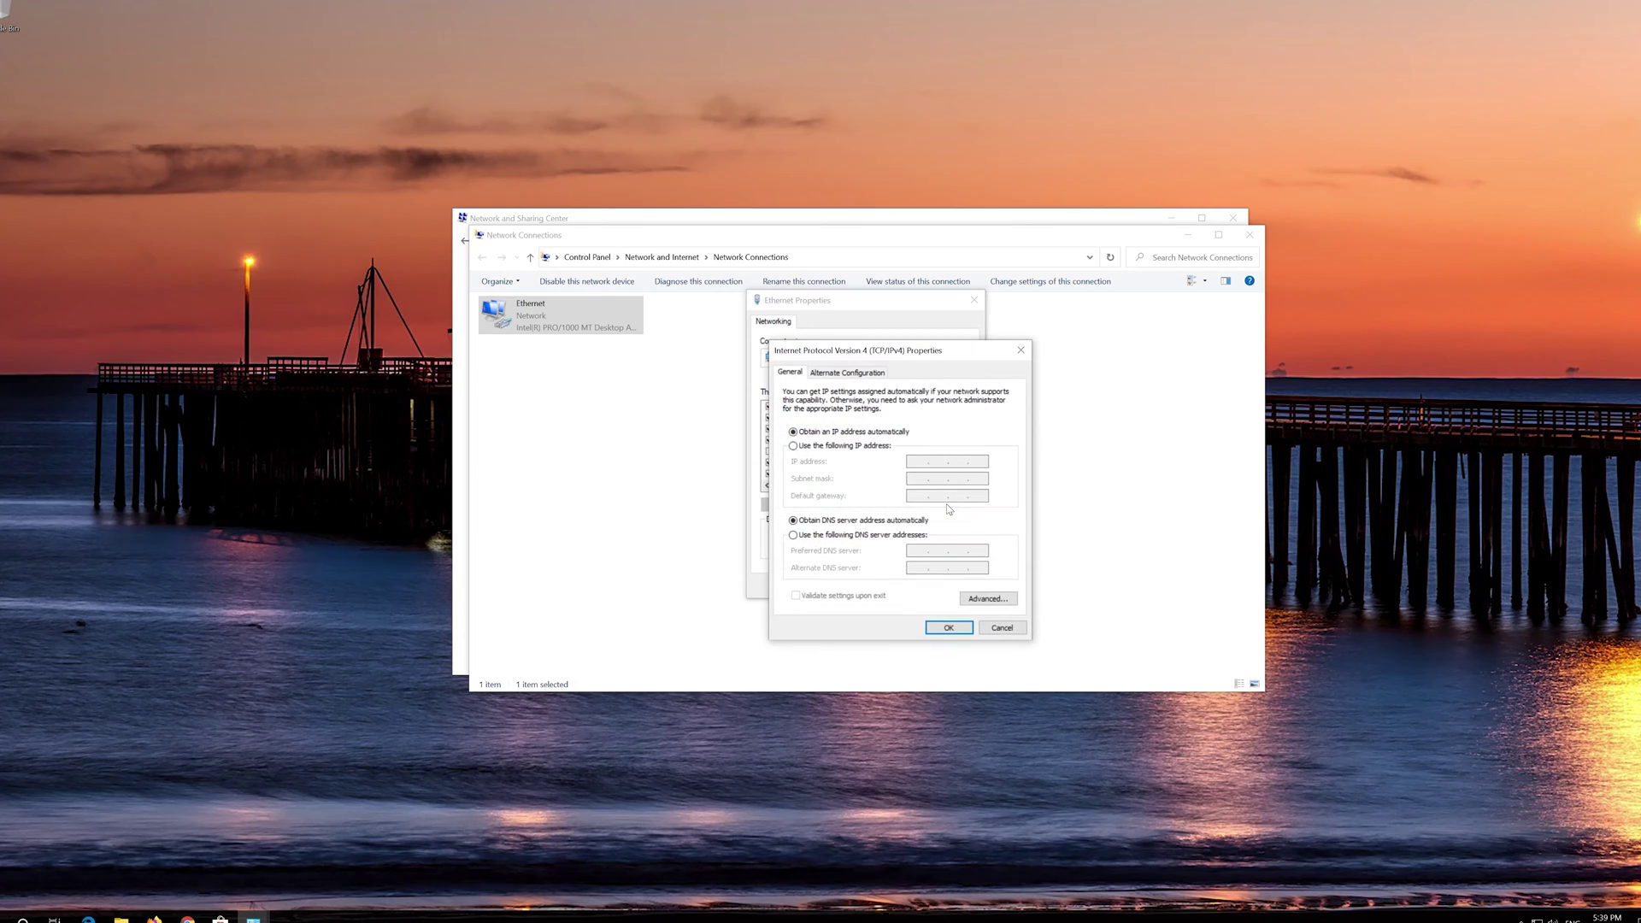
click(794, 536)
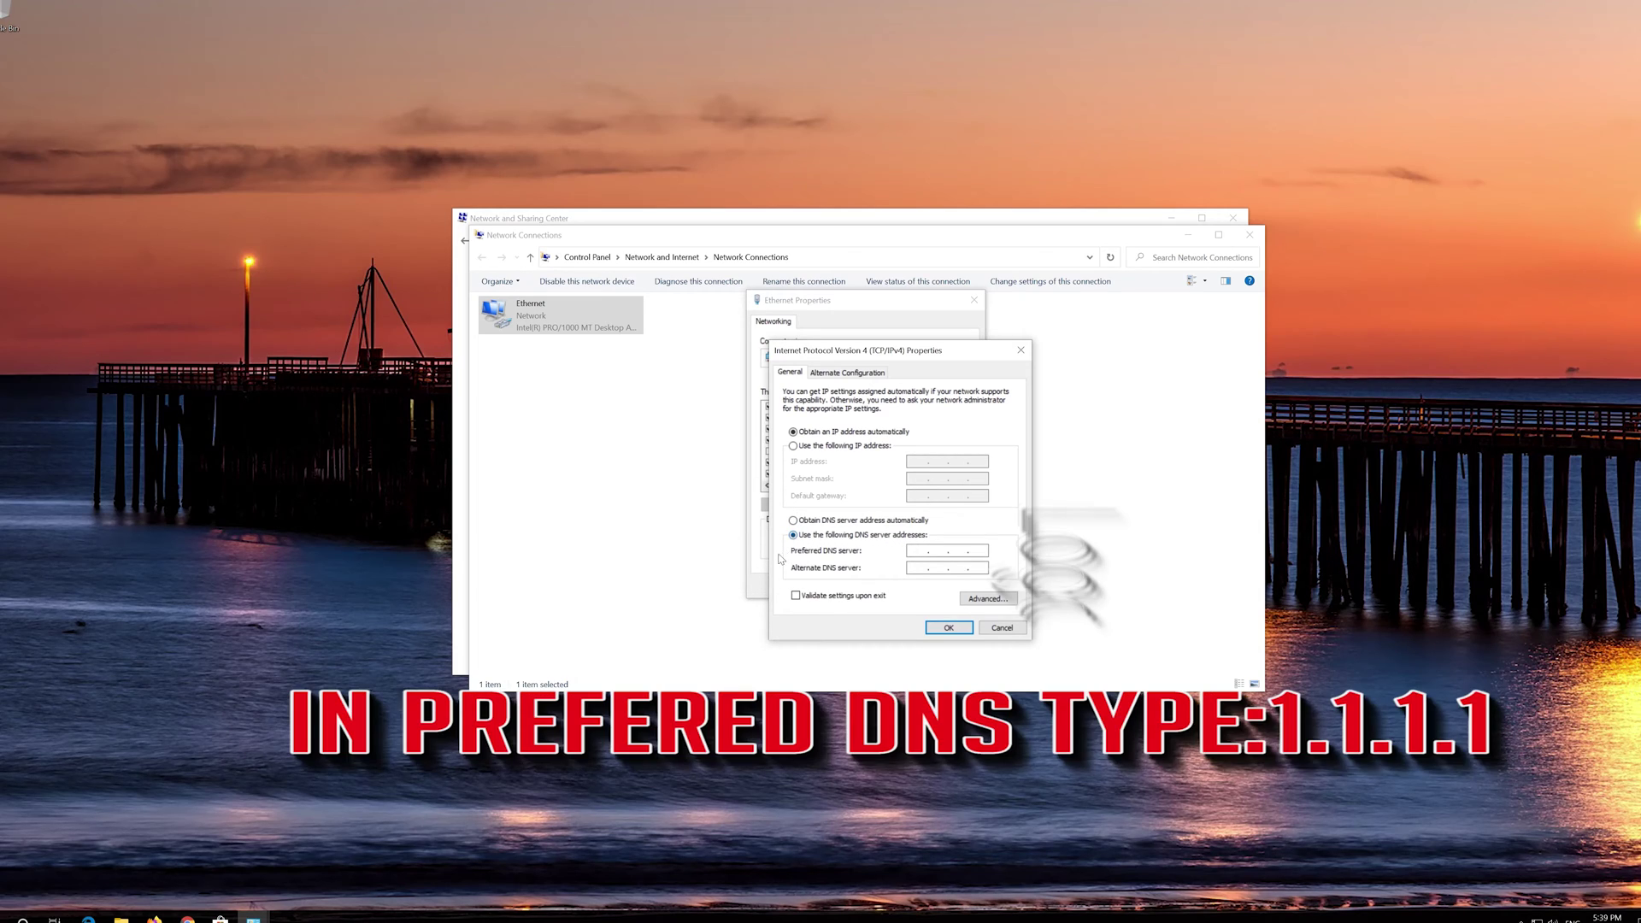
click(915, 552)
text(1 . )
text(1 . 1 . 1)
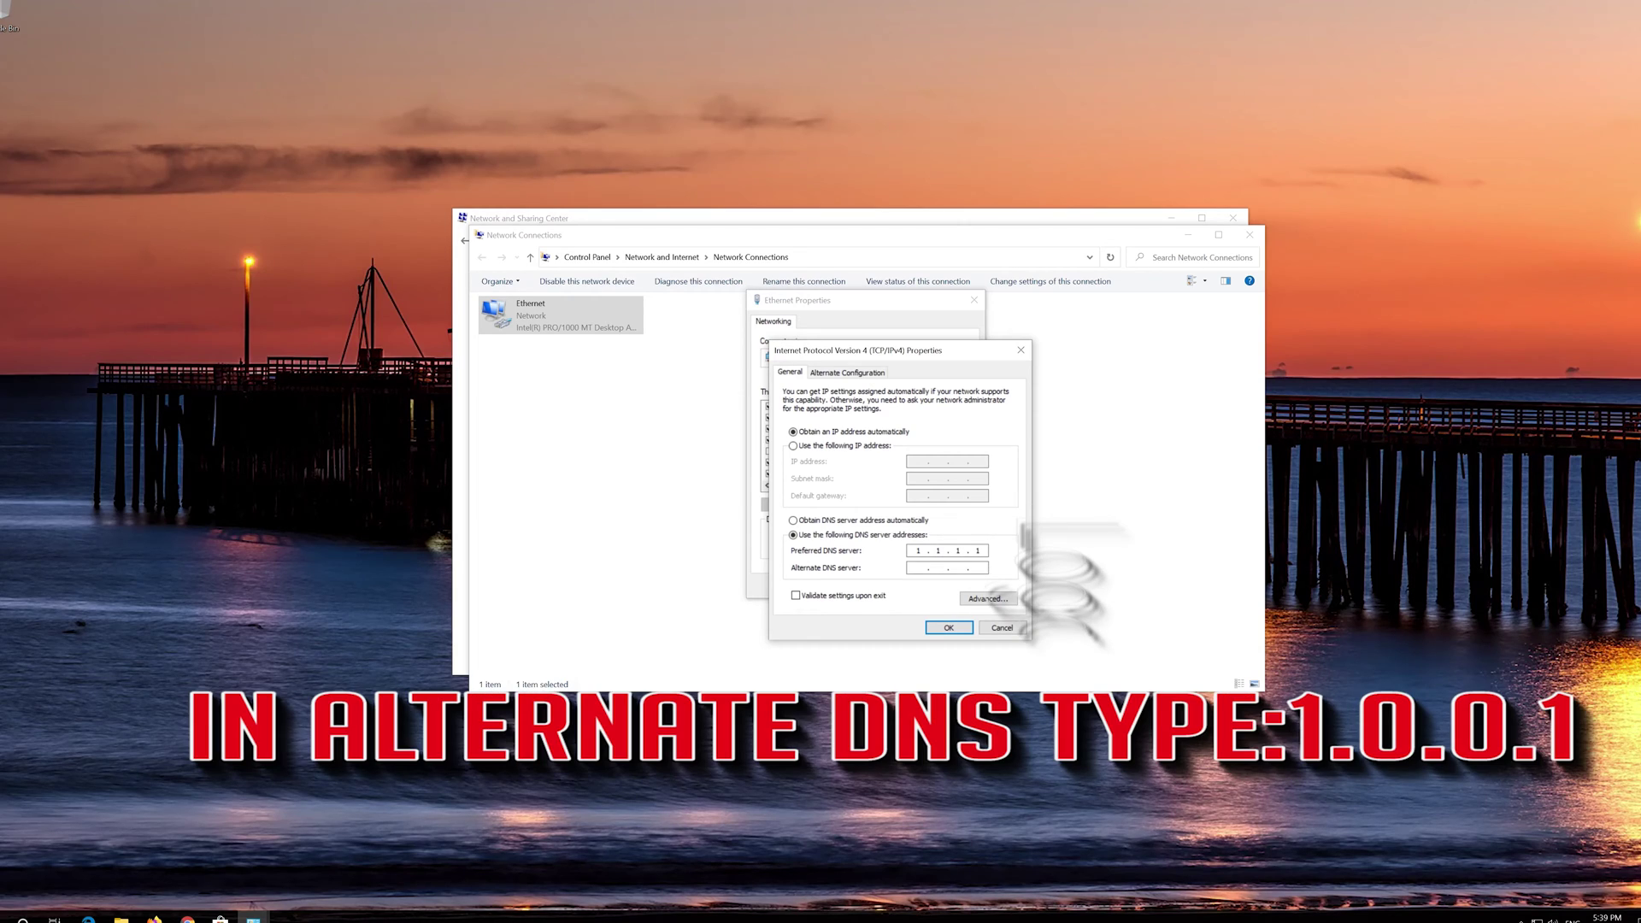
click(916, 566)
text(1 . 0 . 0 .)
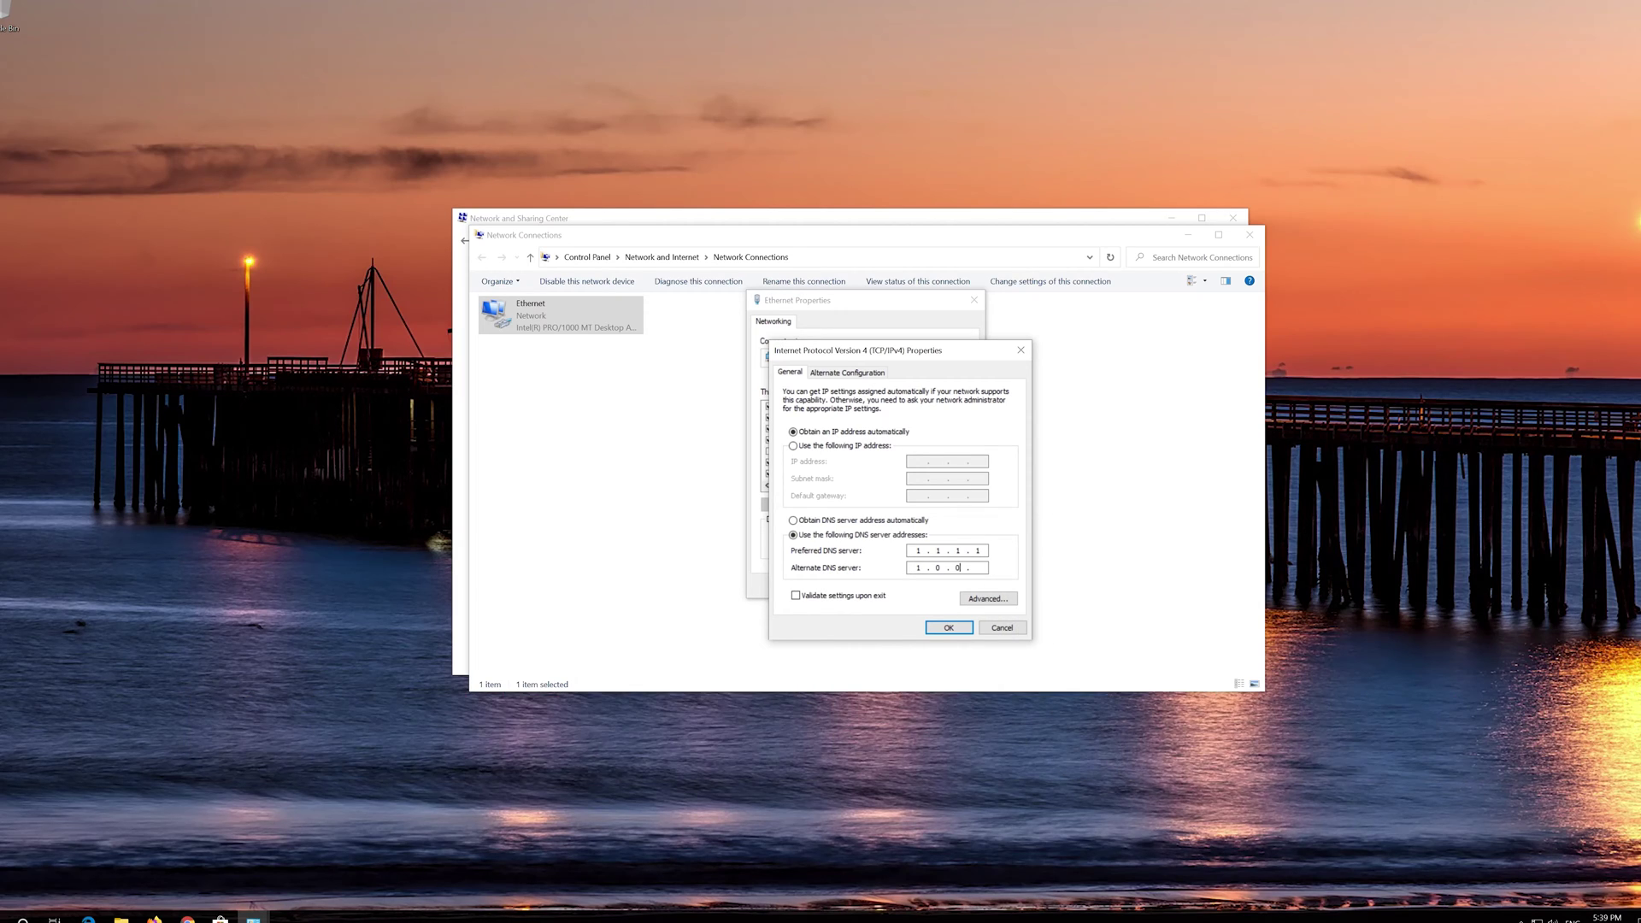
text( 1)
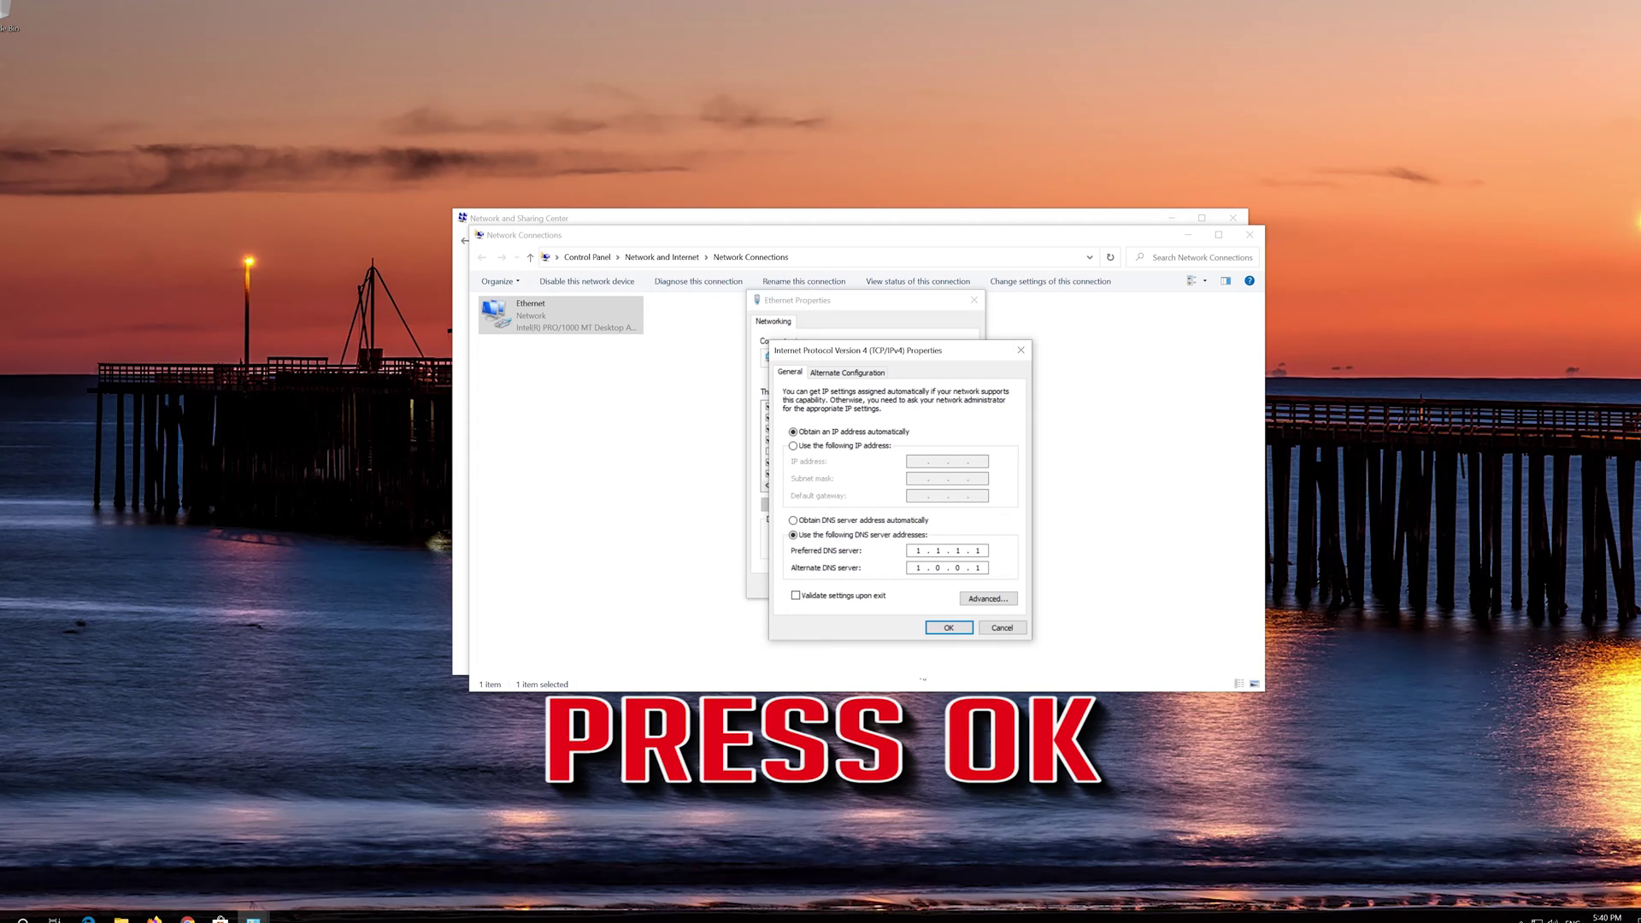
click(952, 628)
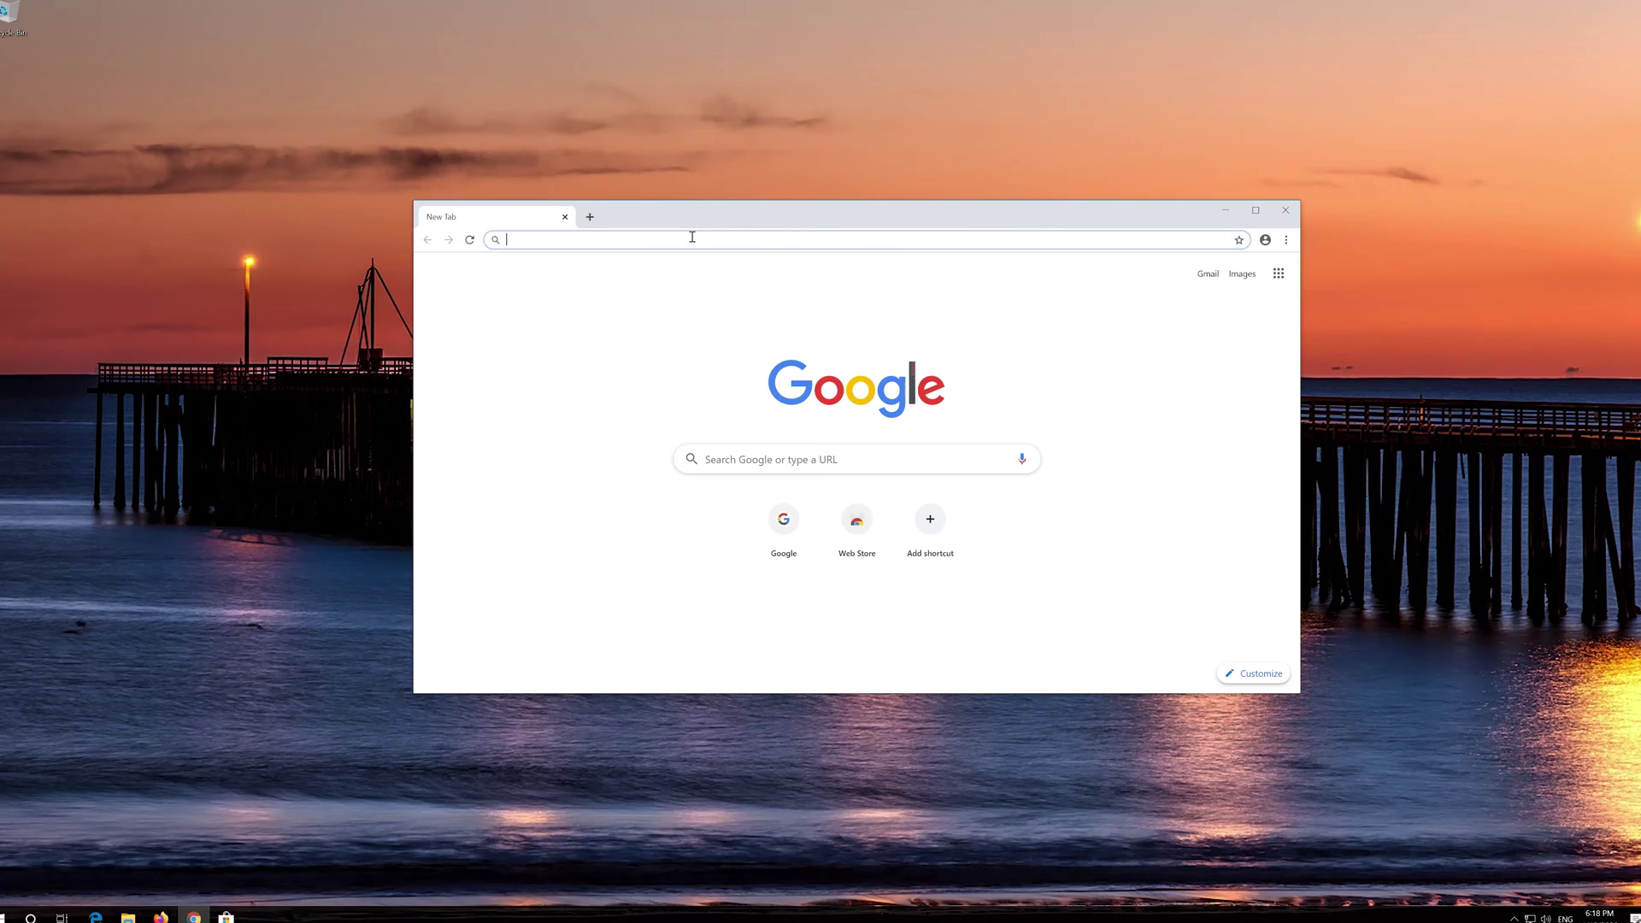
- Download the Media Creation Tool from microsoft.com/en-us/software-download/windows10, then close Chrome
text(https://www.microsoft.com/en-us/software-download/windows10)
key(Return)
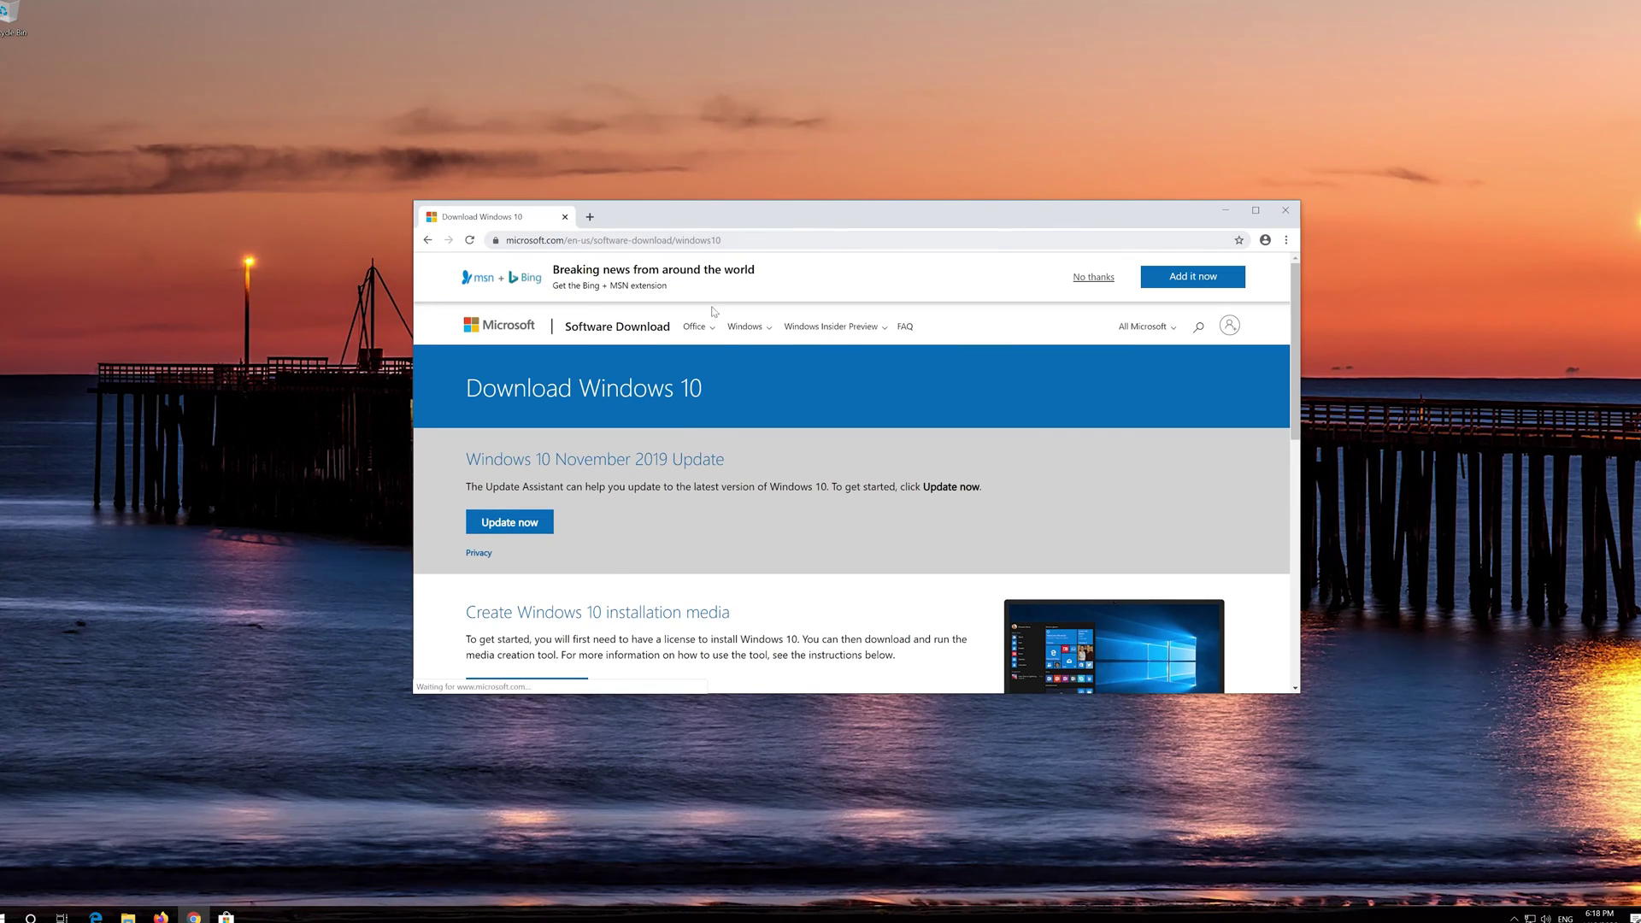
scroll(796, 504, down, 1)
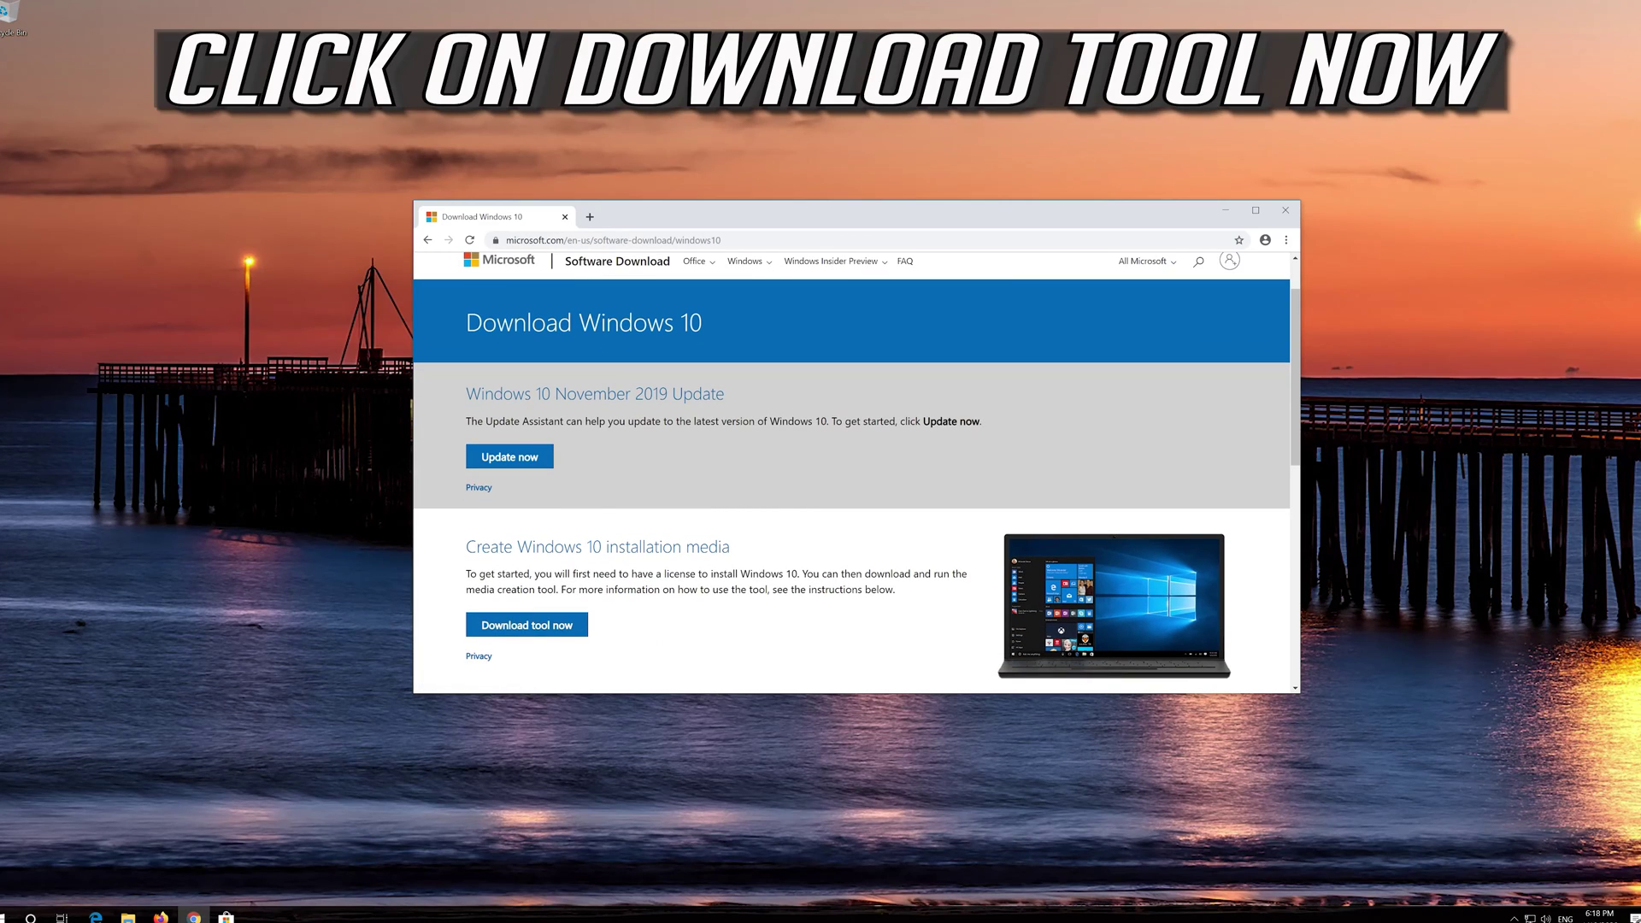
click(558, 628)
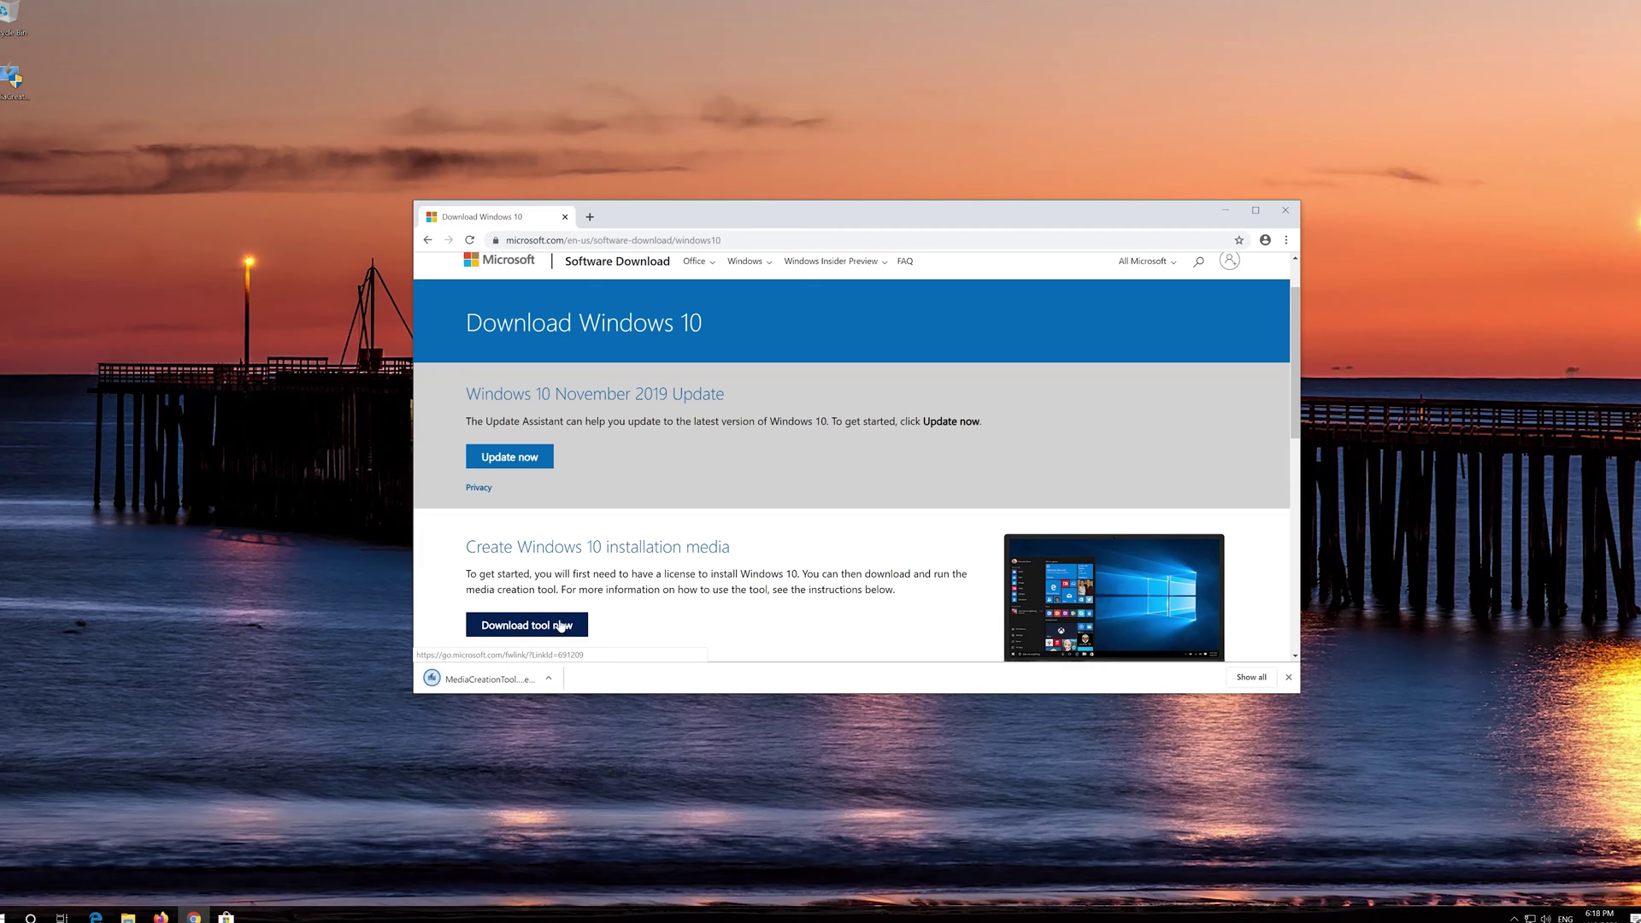
click(1285, 211)
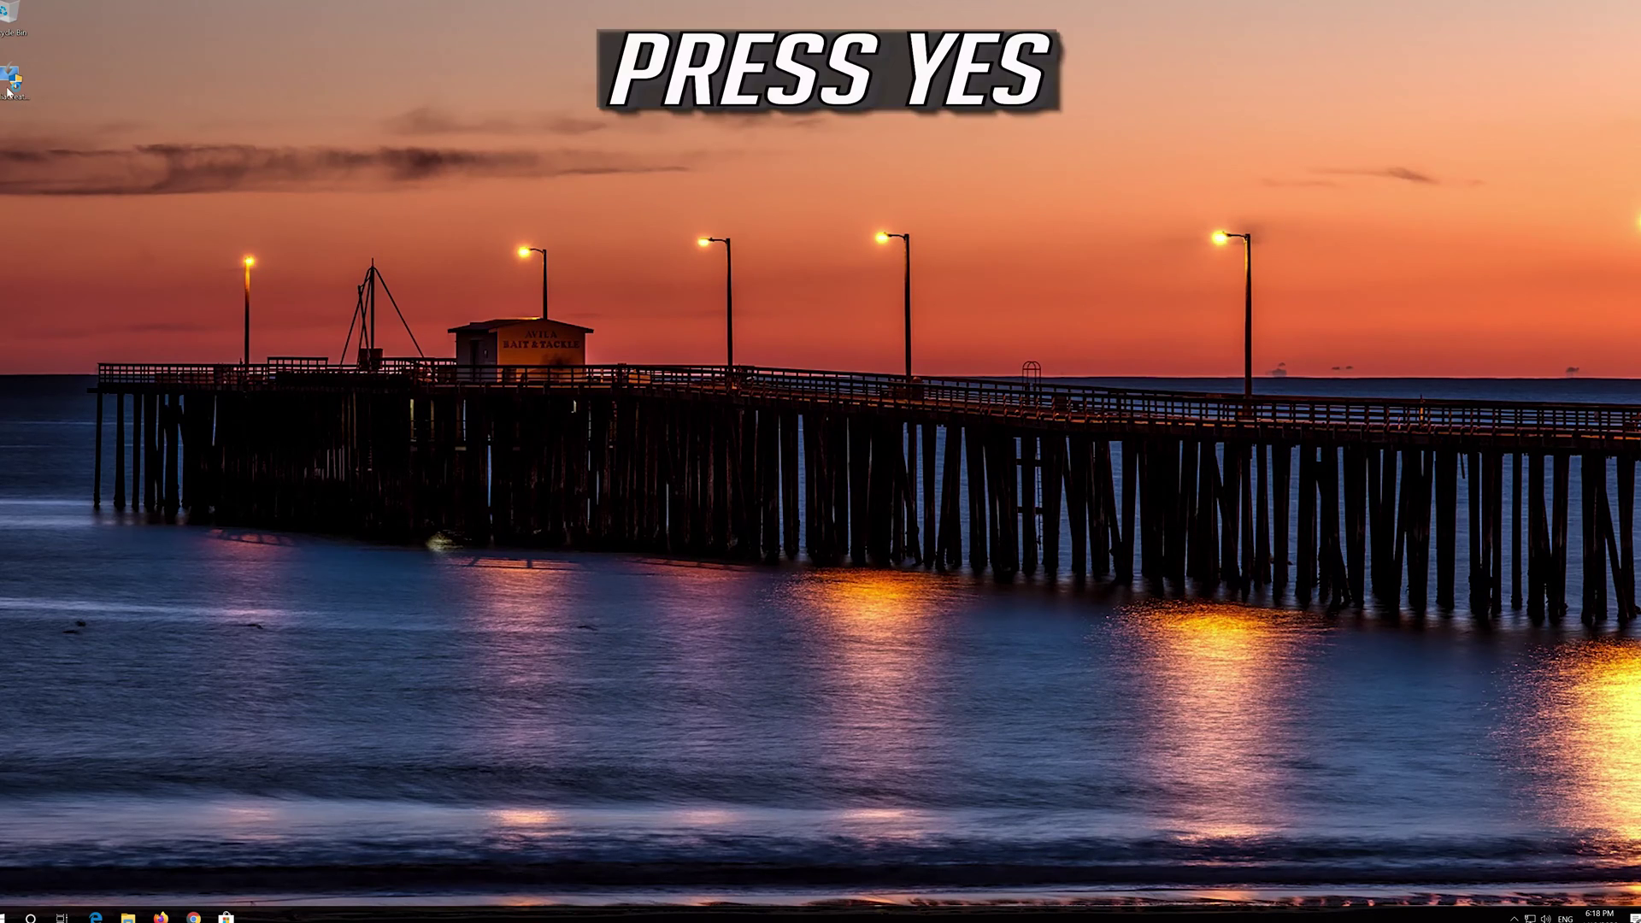
- Run the Media Creation Tool, accept both licenses, and install the upgrade keeping files and apps
double_click(8, 89)
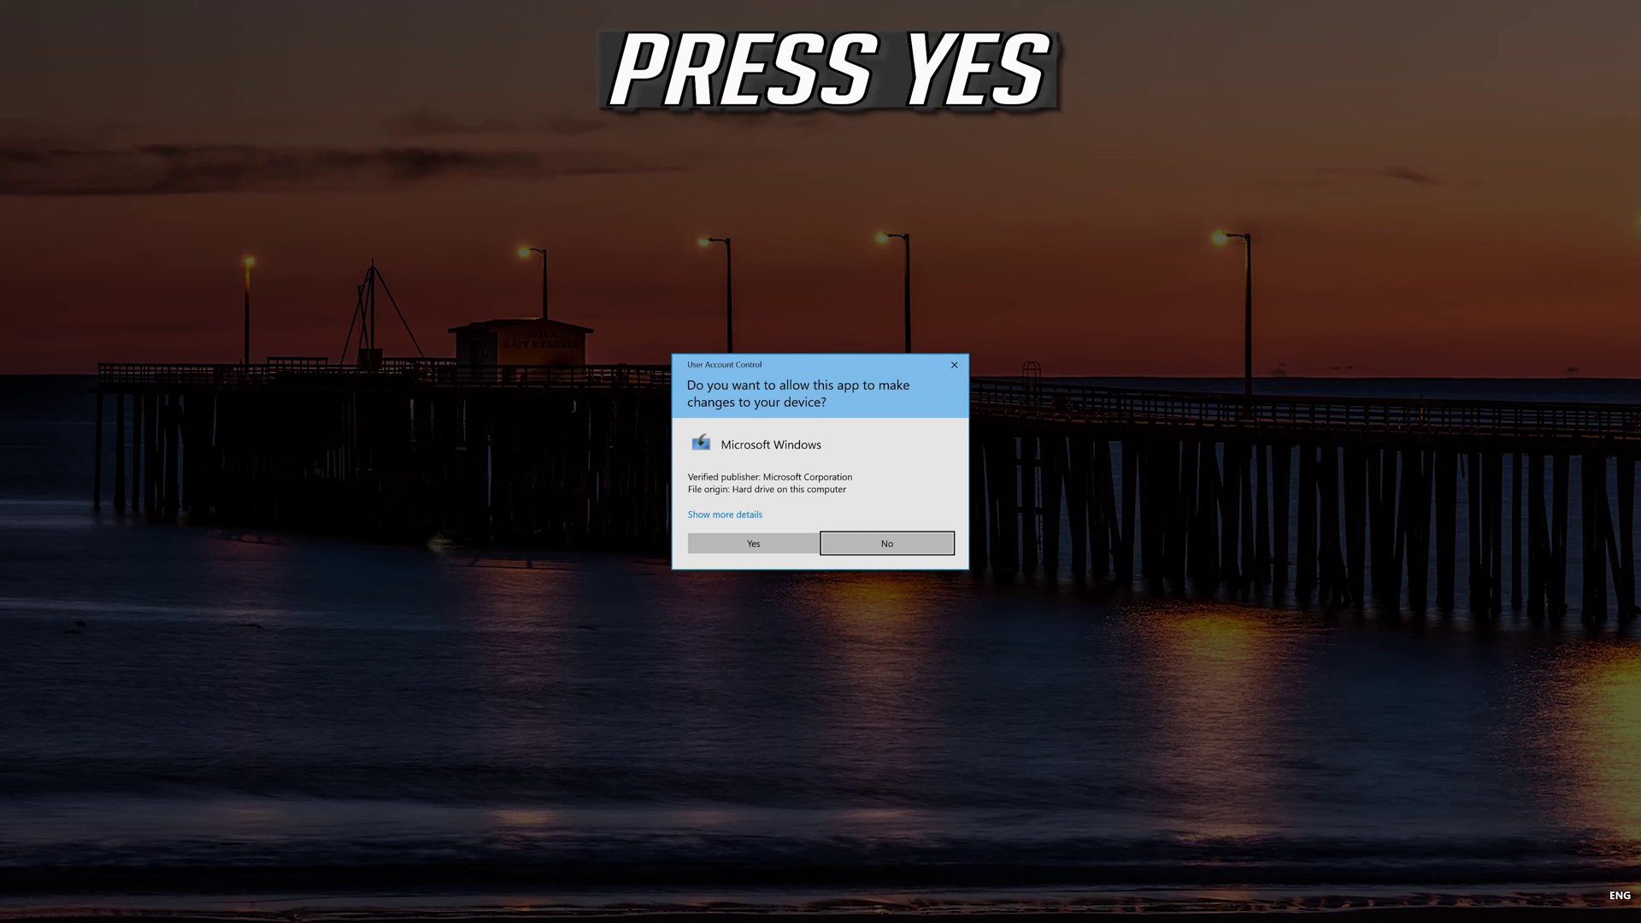
click(748, 551)
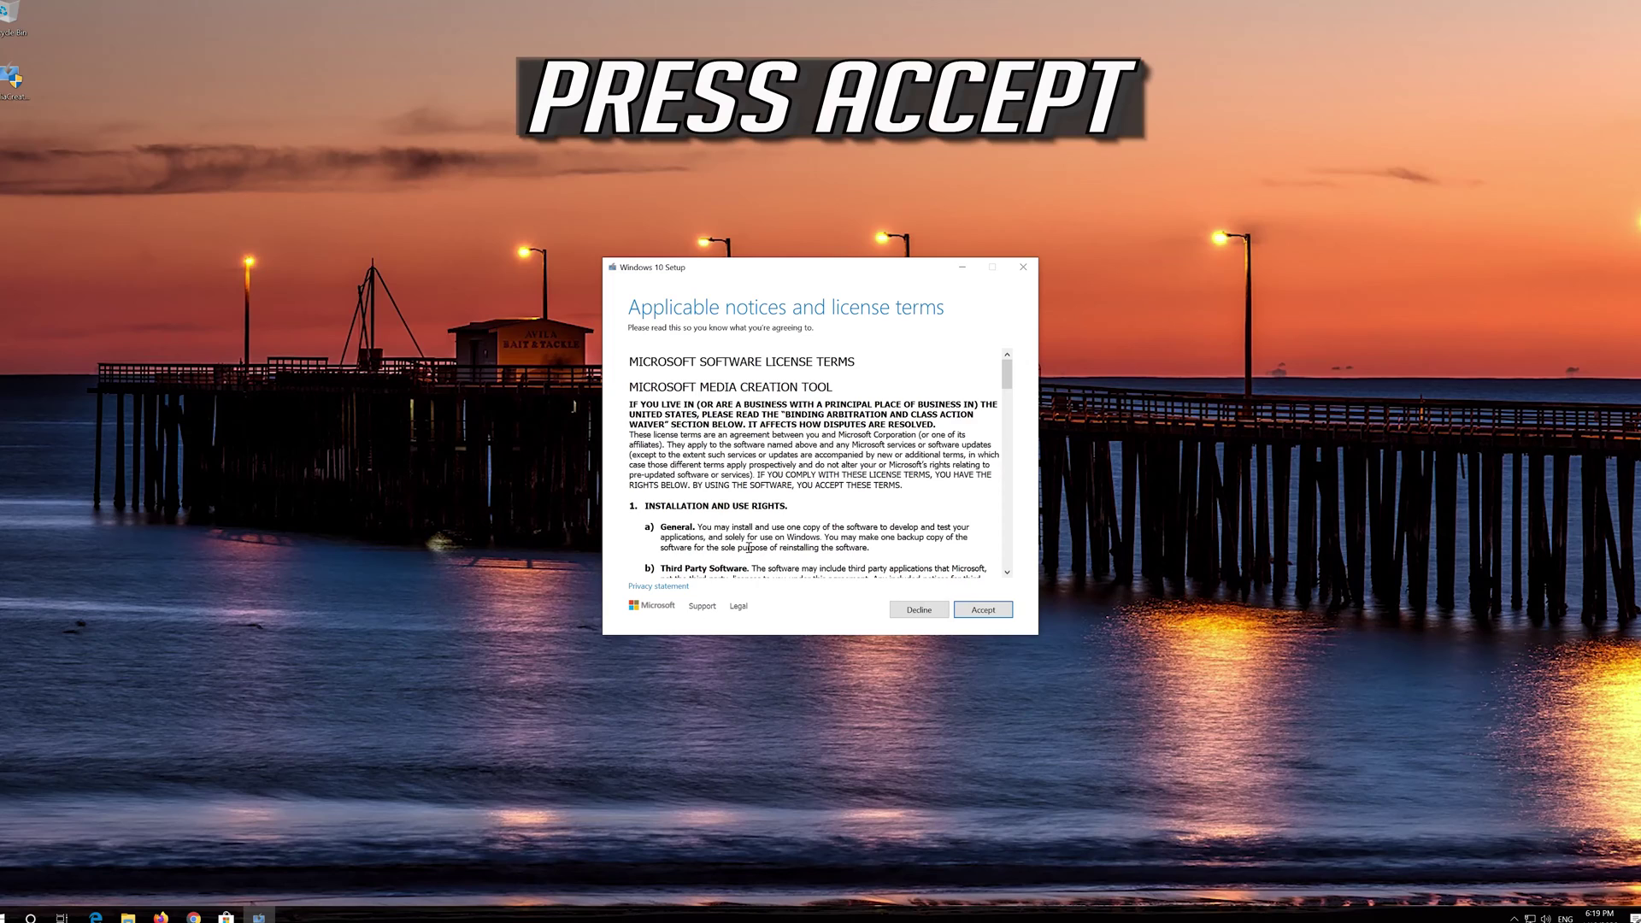
click(1005, 608)
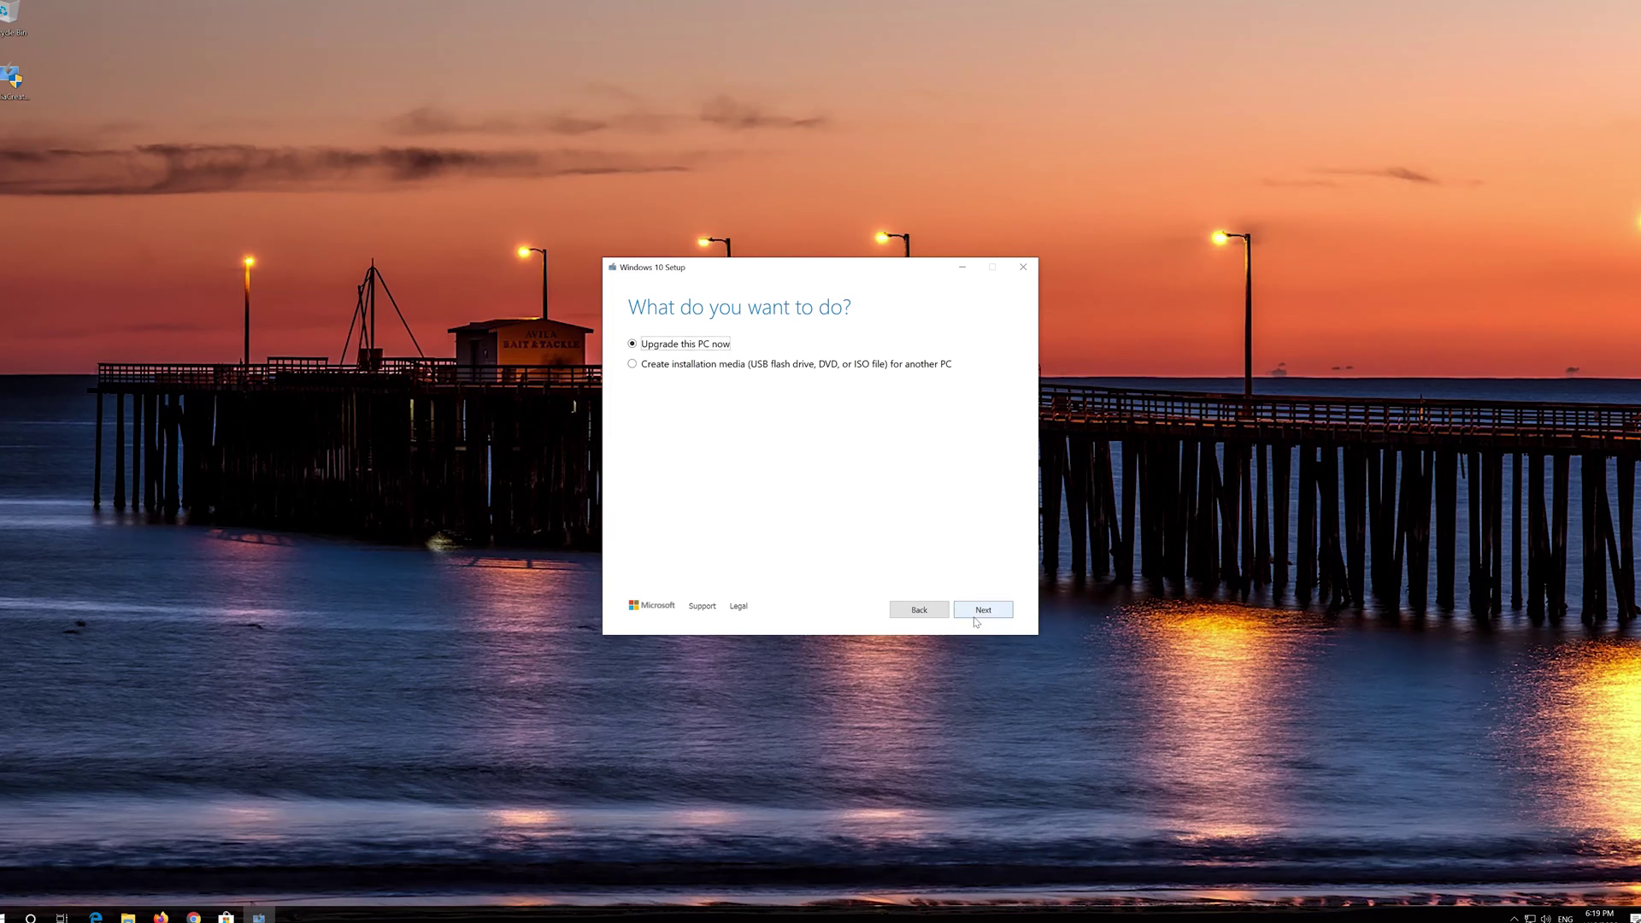
click(977, 619)
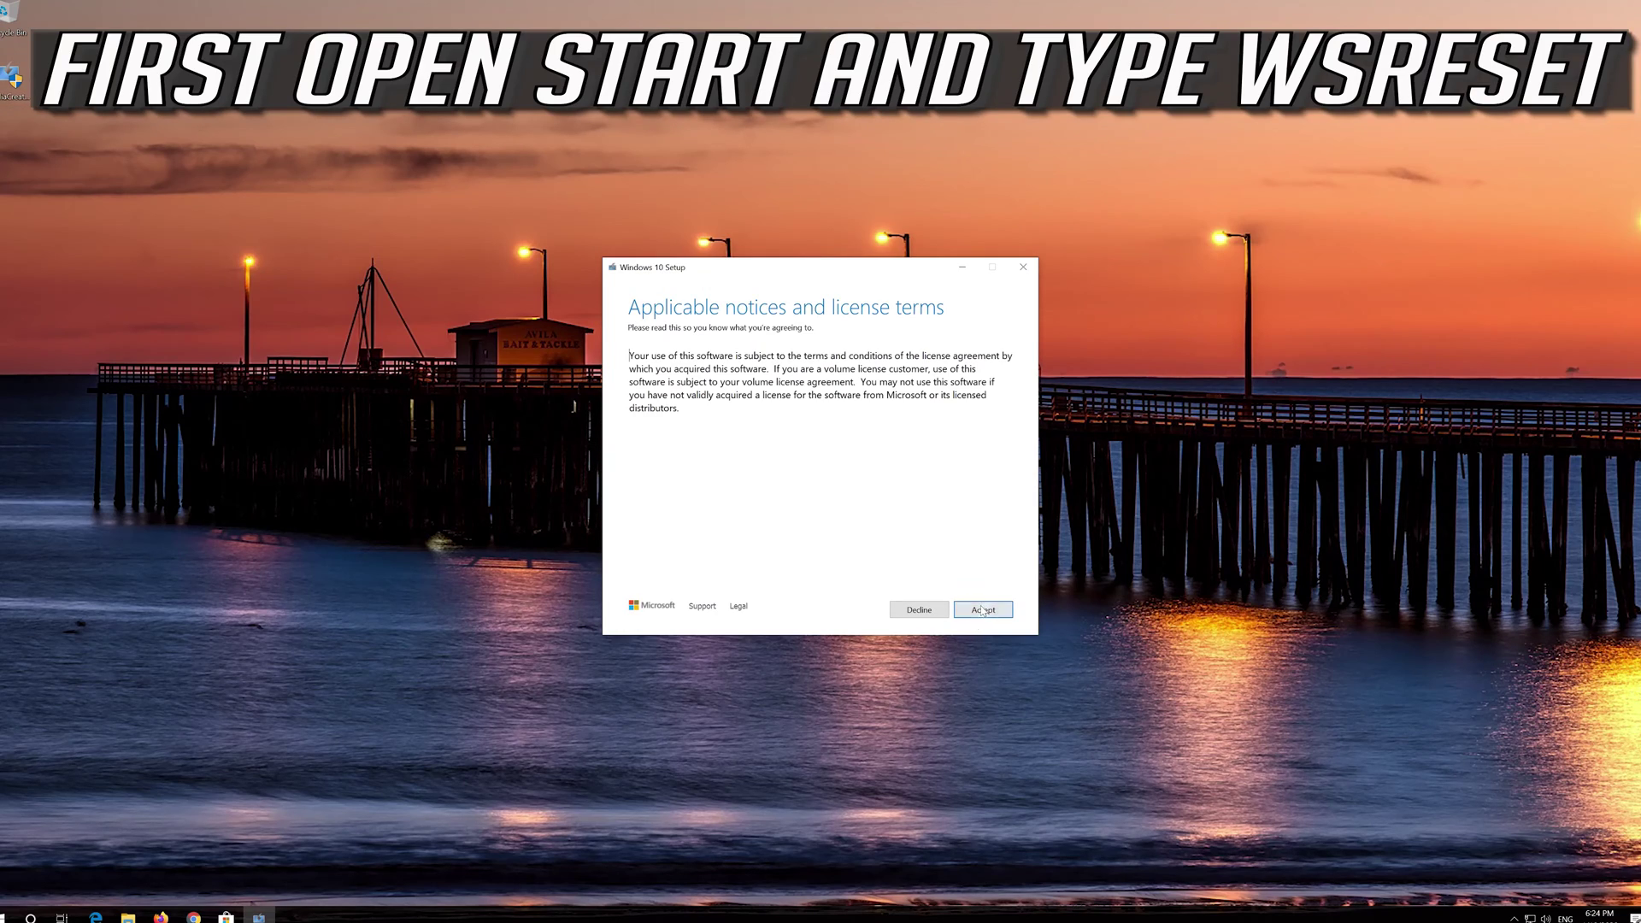
click(989, 612)
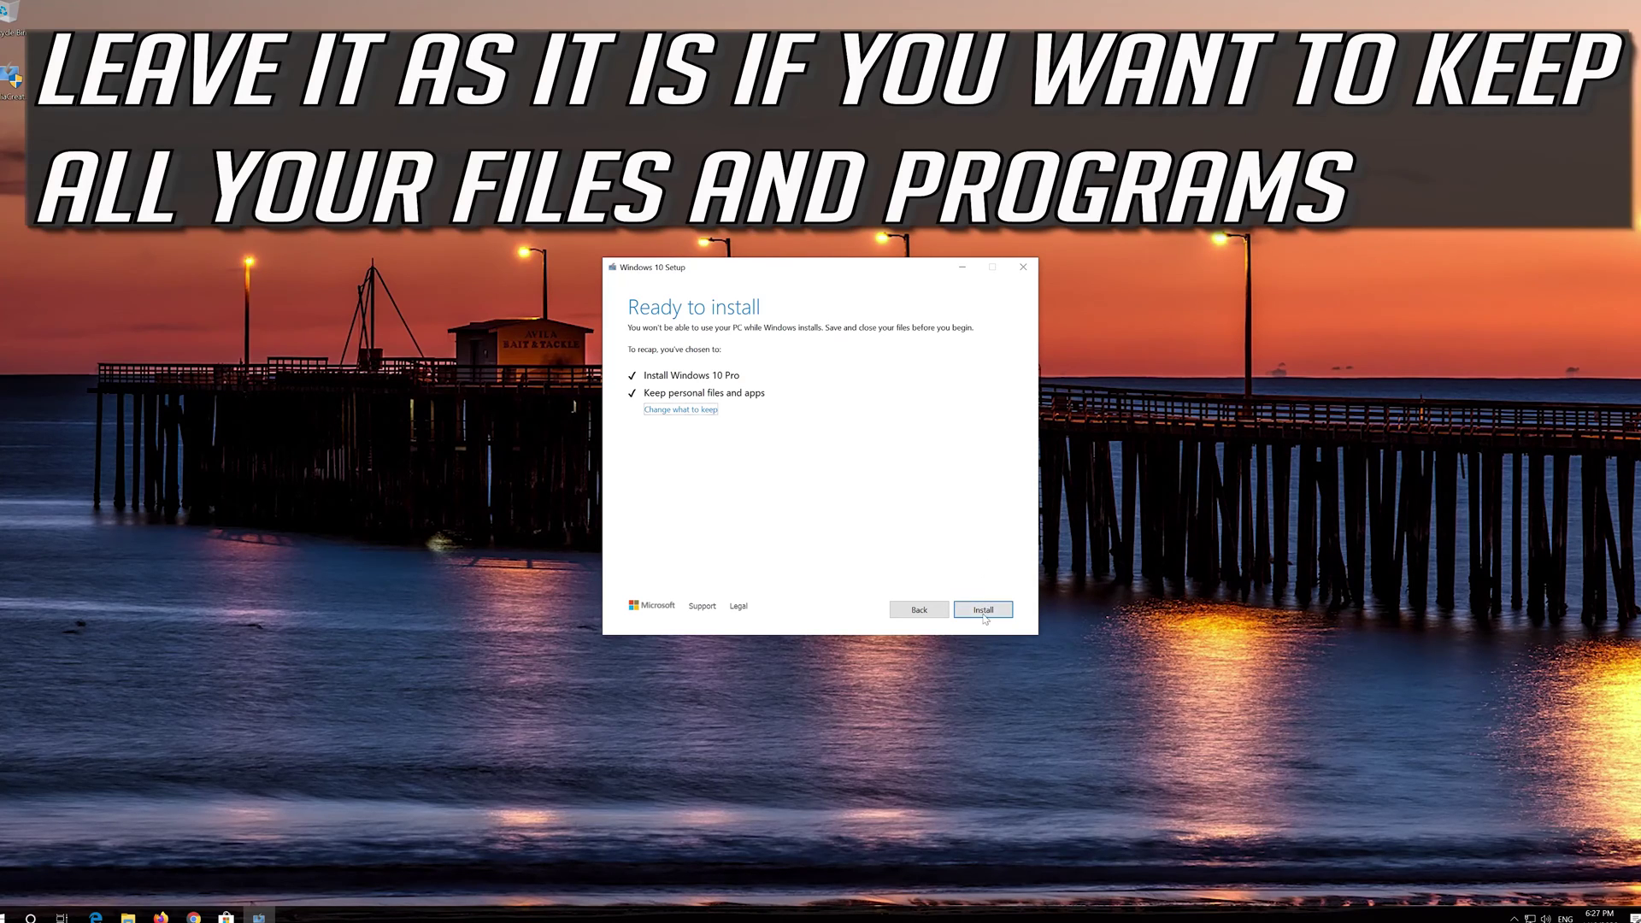
click(982, 612)
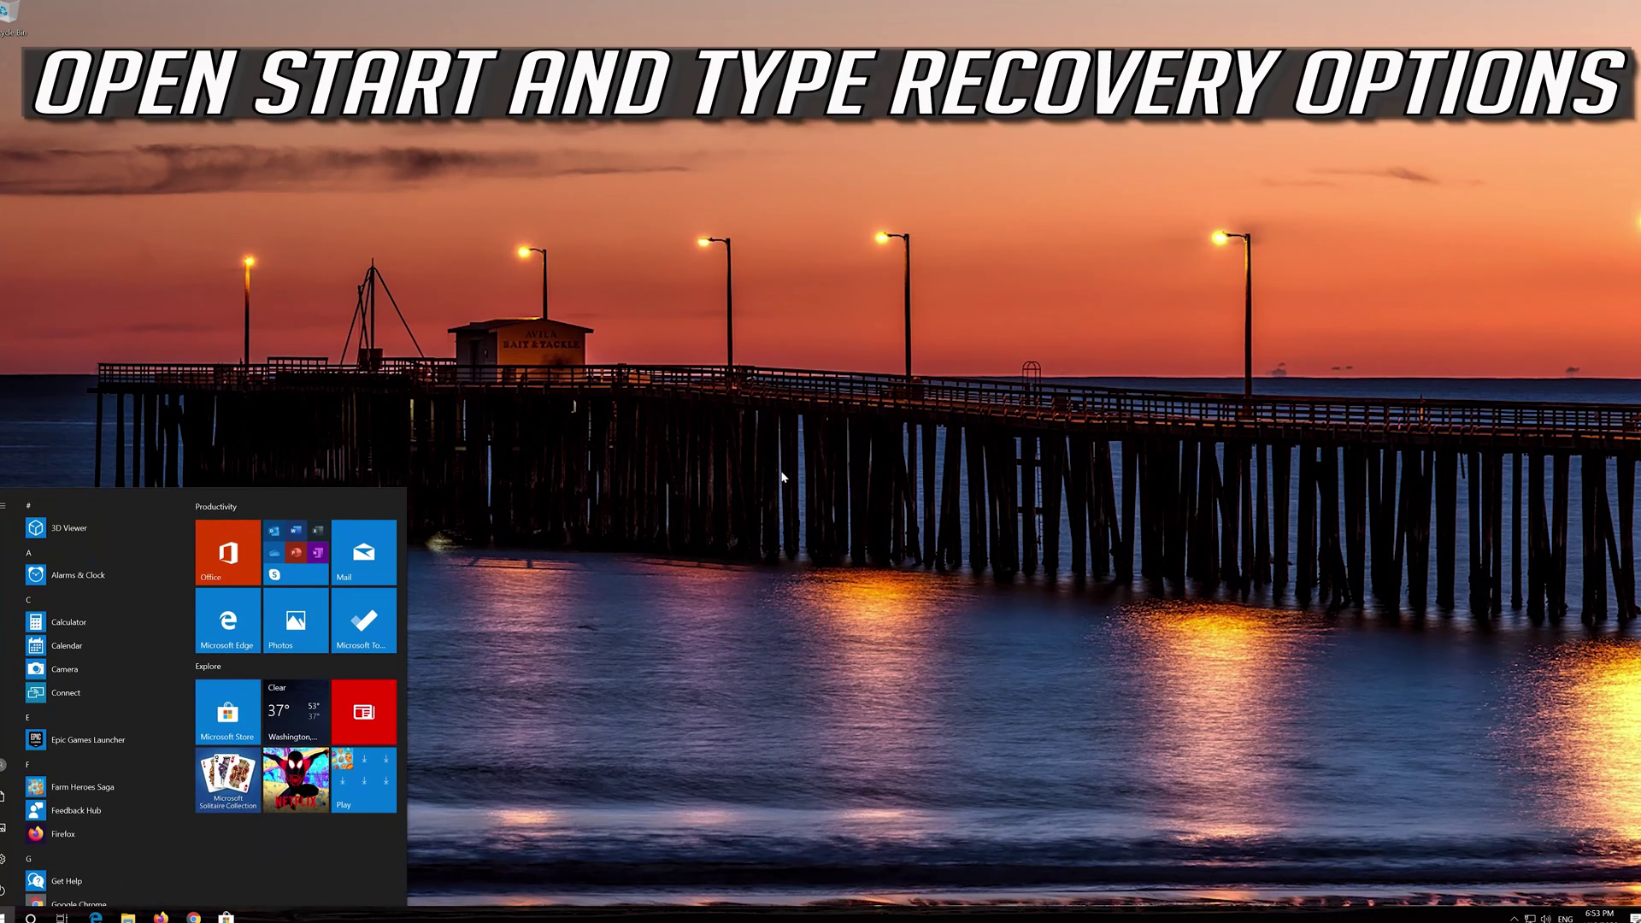
- Search 'recovery option' and trigger an Advanced startup restart from the Recovery settings
text(recove)
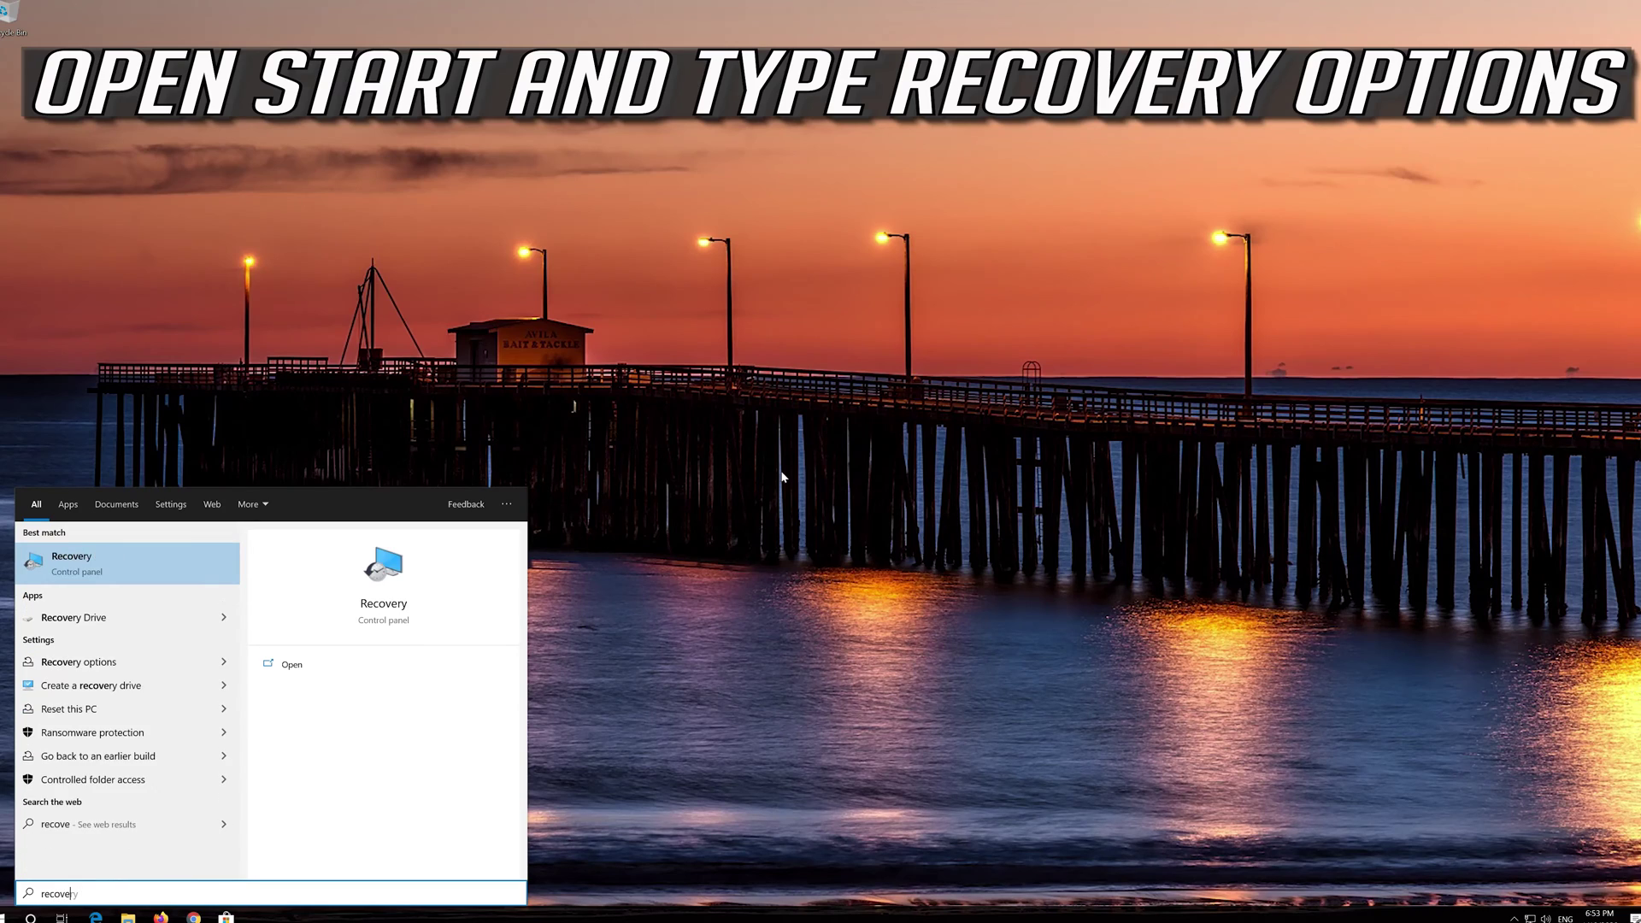
text(ry option)
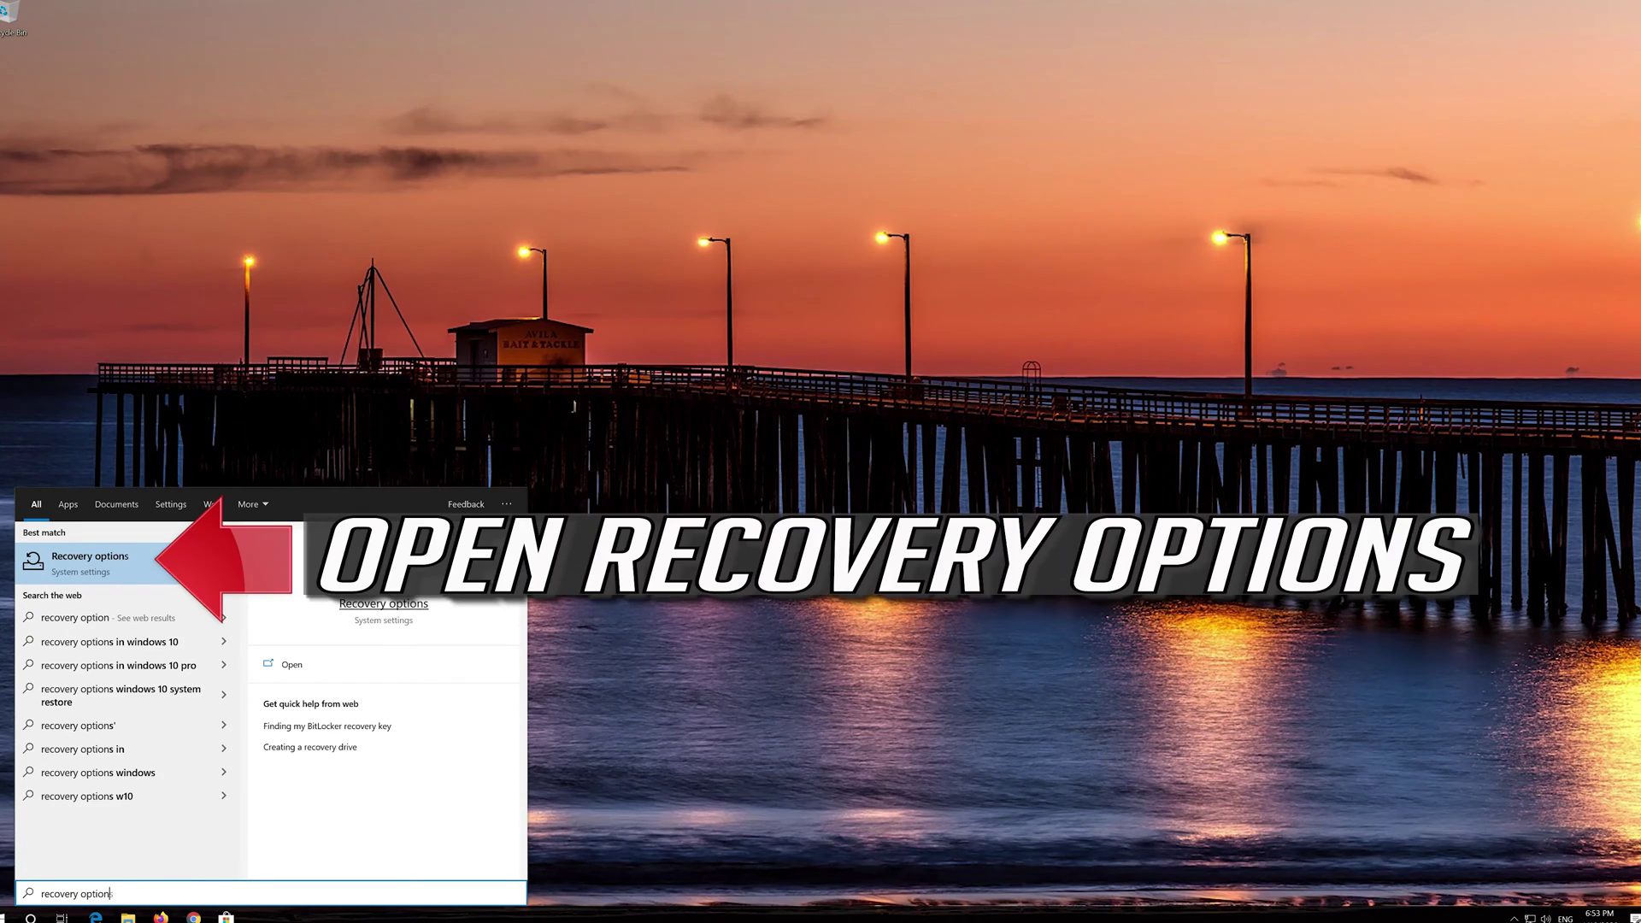
click(128, 566)
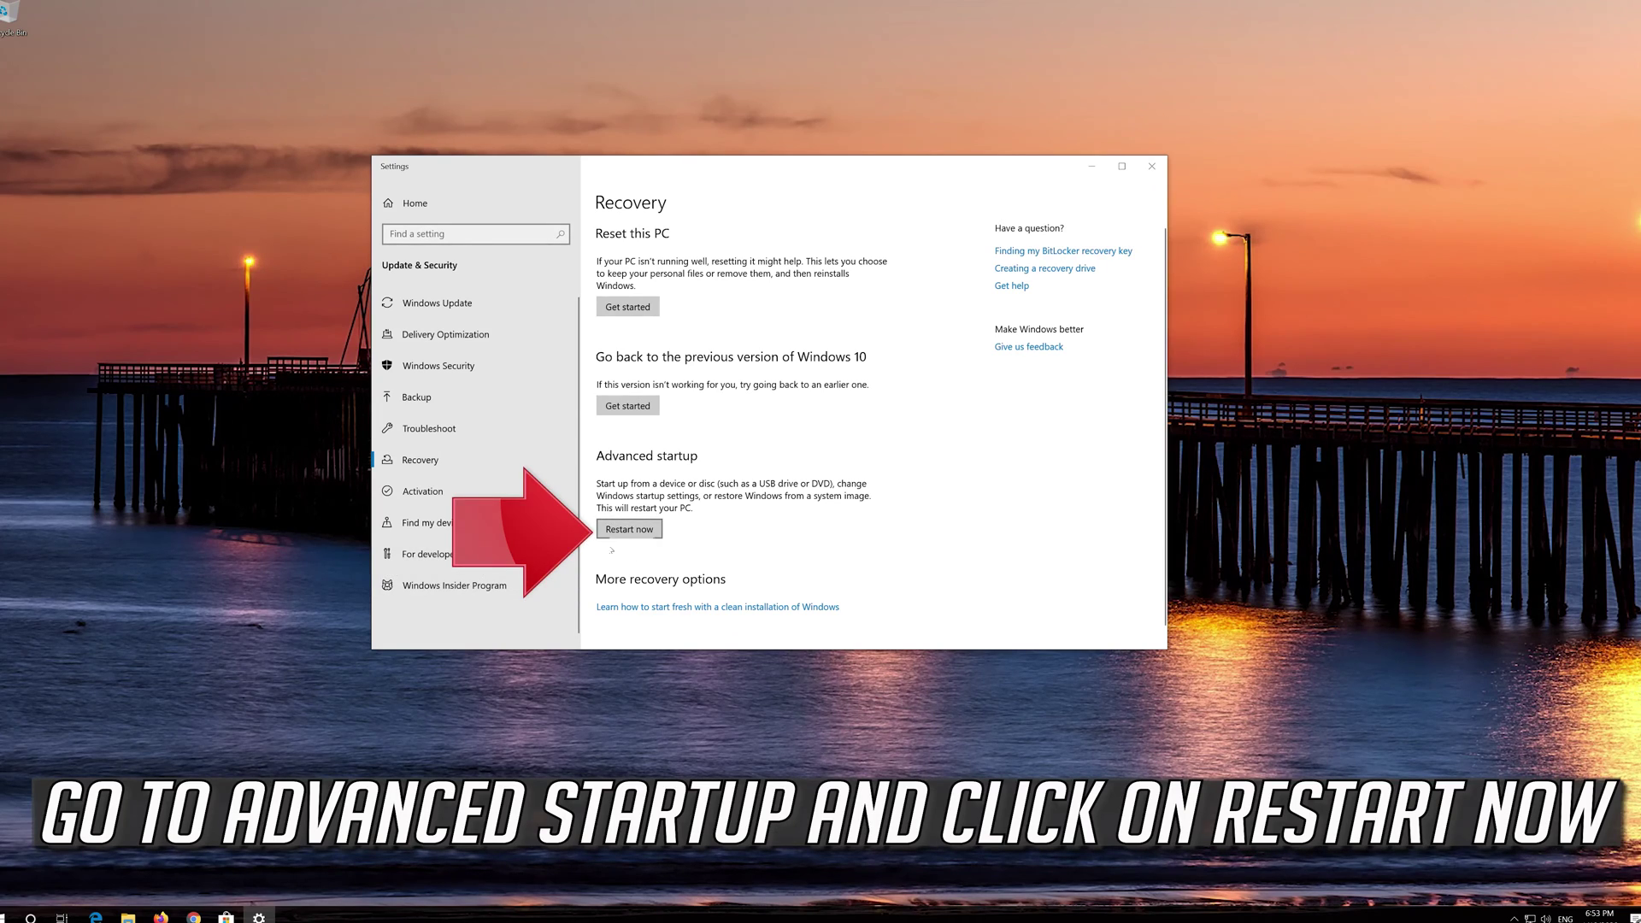
click(633, 529)
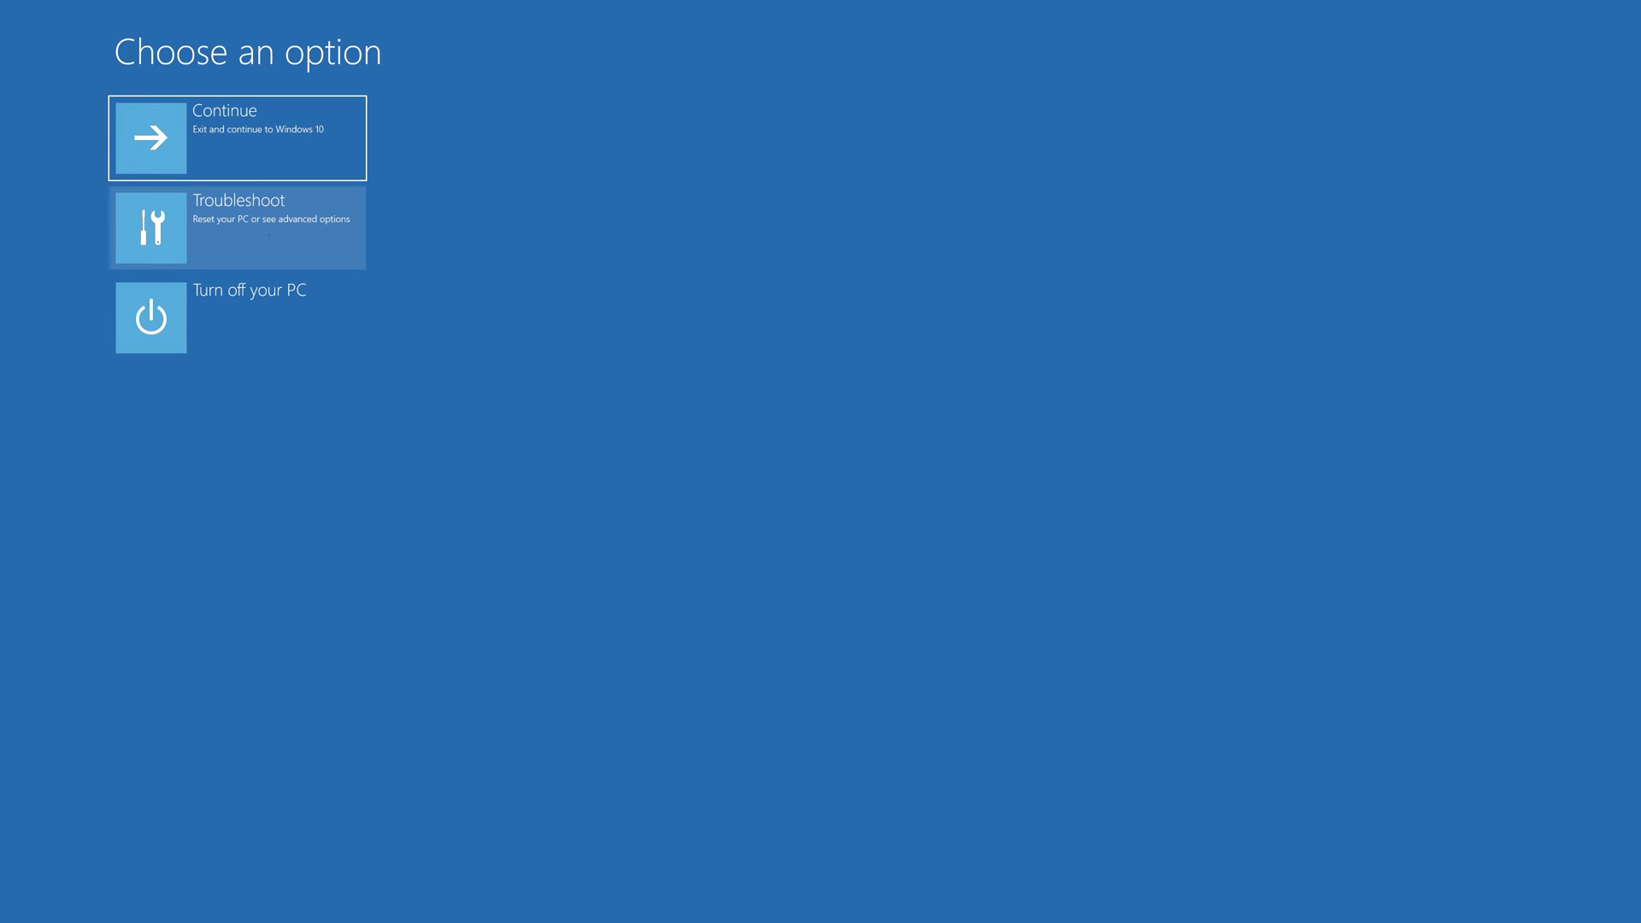
- Go through Troubleshoot to System Restore and pick the user account
click(265, 235)
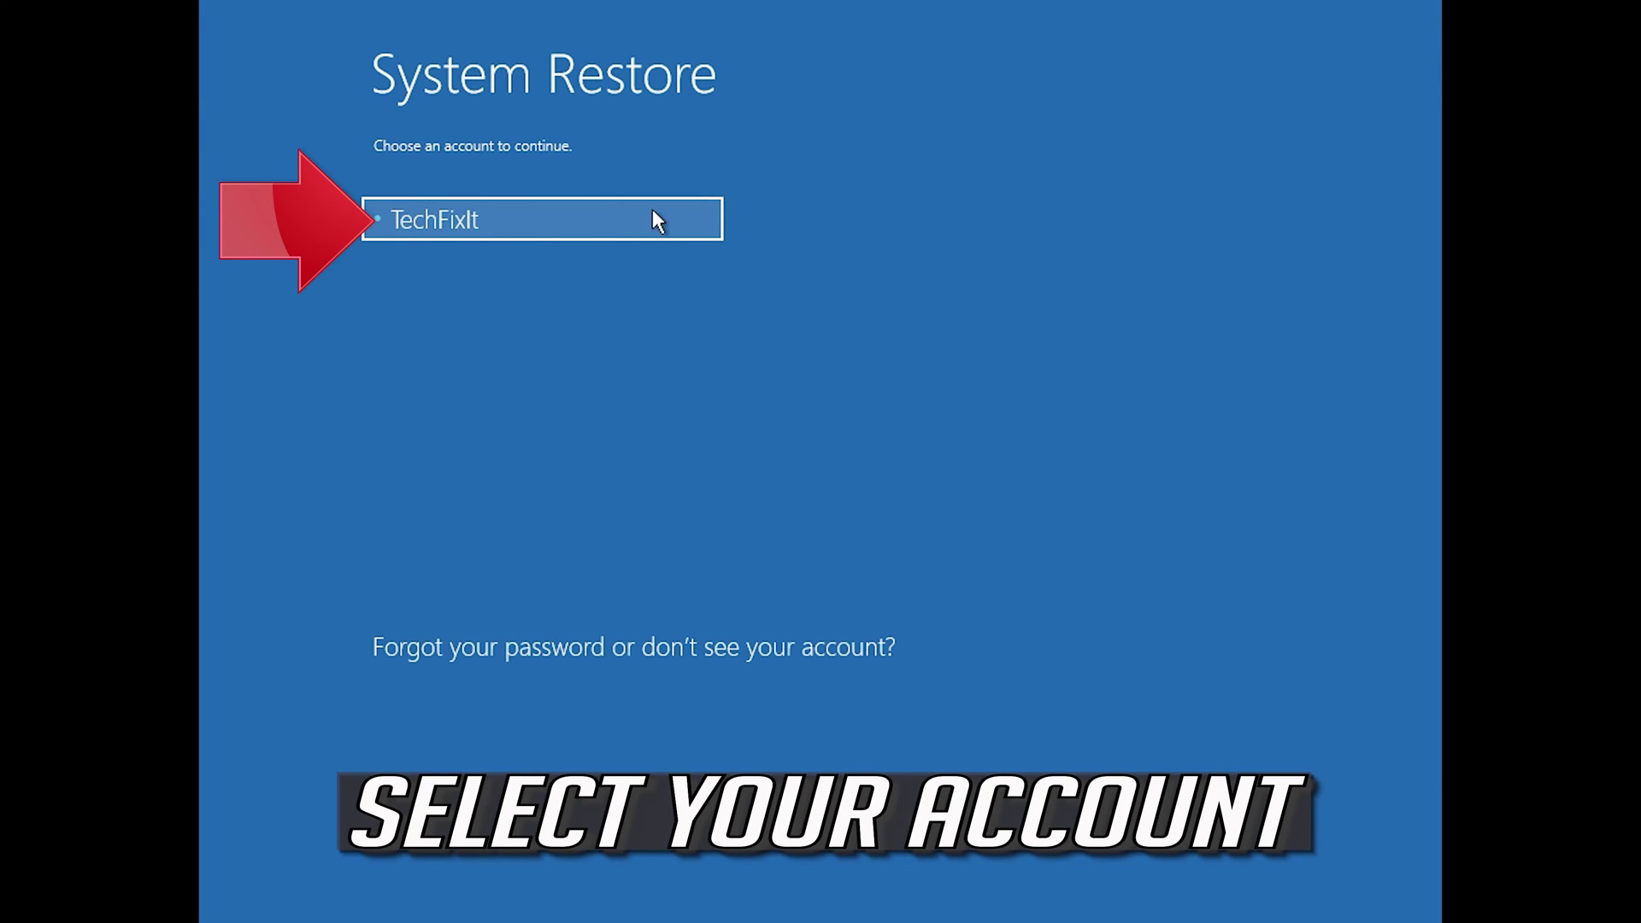
click(558, 217)
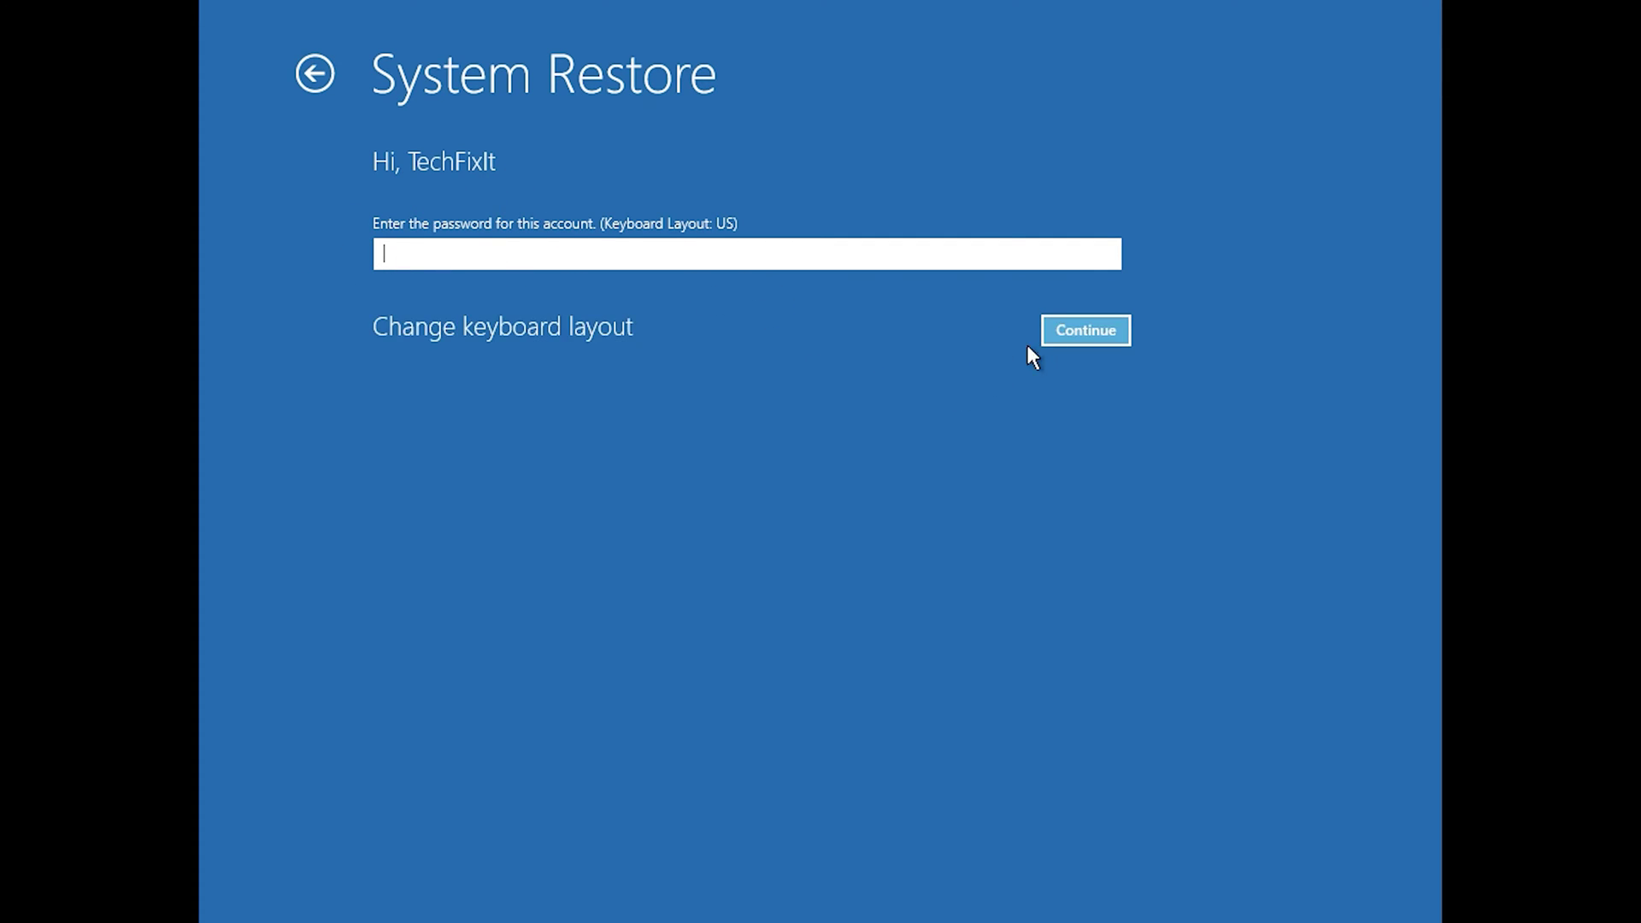
- Continue without a password, select the 1/10/2020 restore point, and confirm the restore
click(1066, 332)
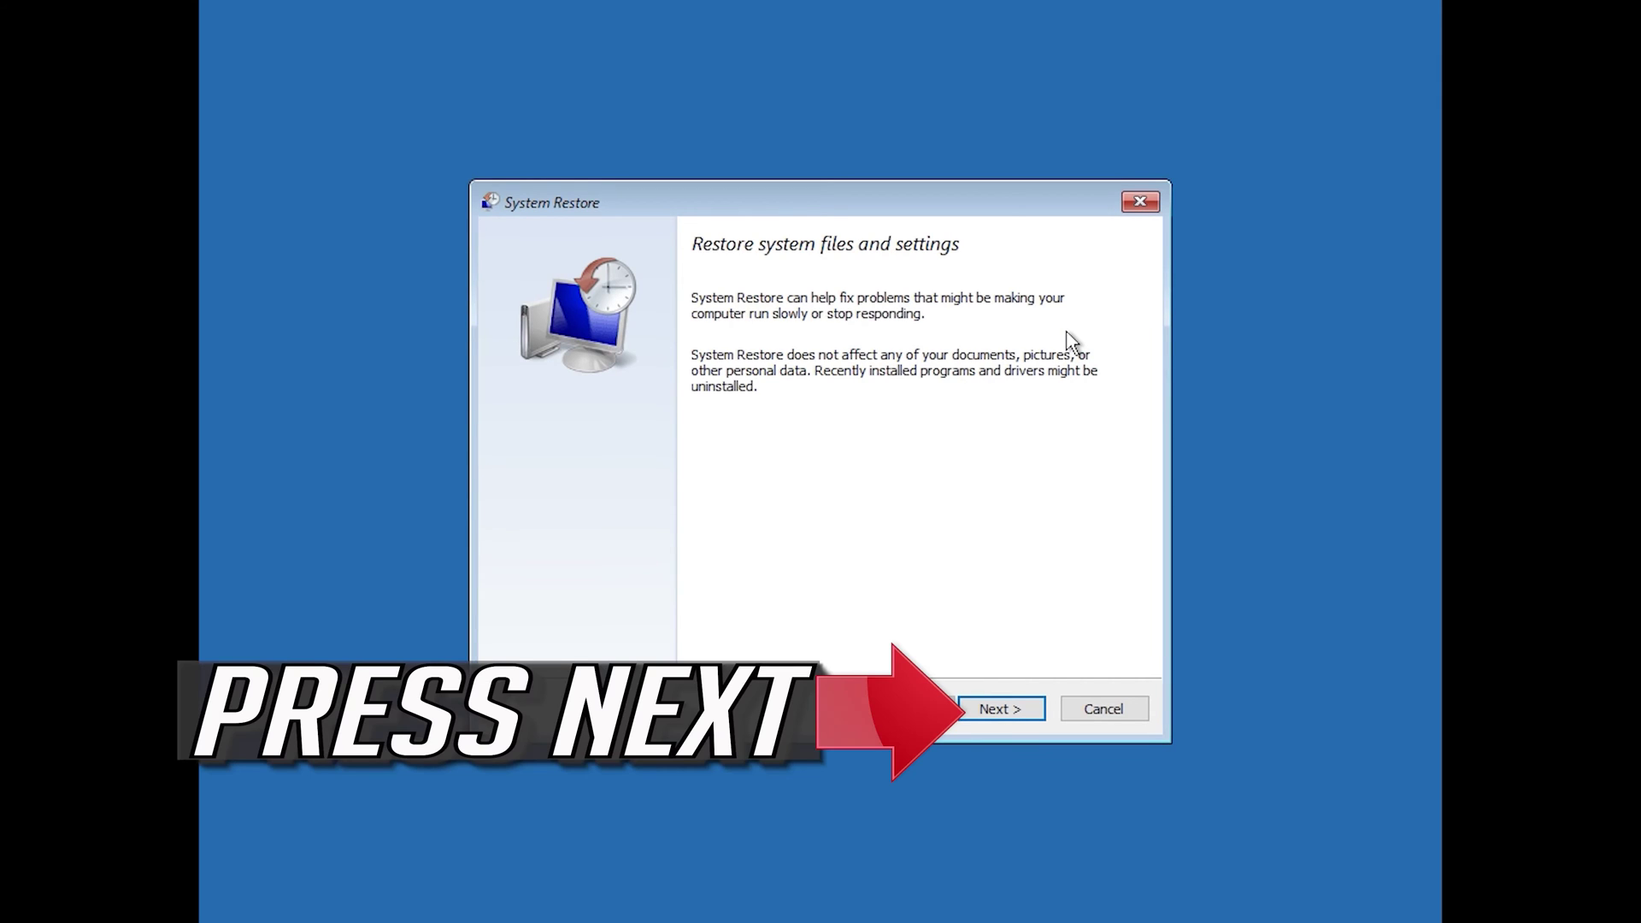
click(1004, 714)
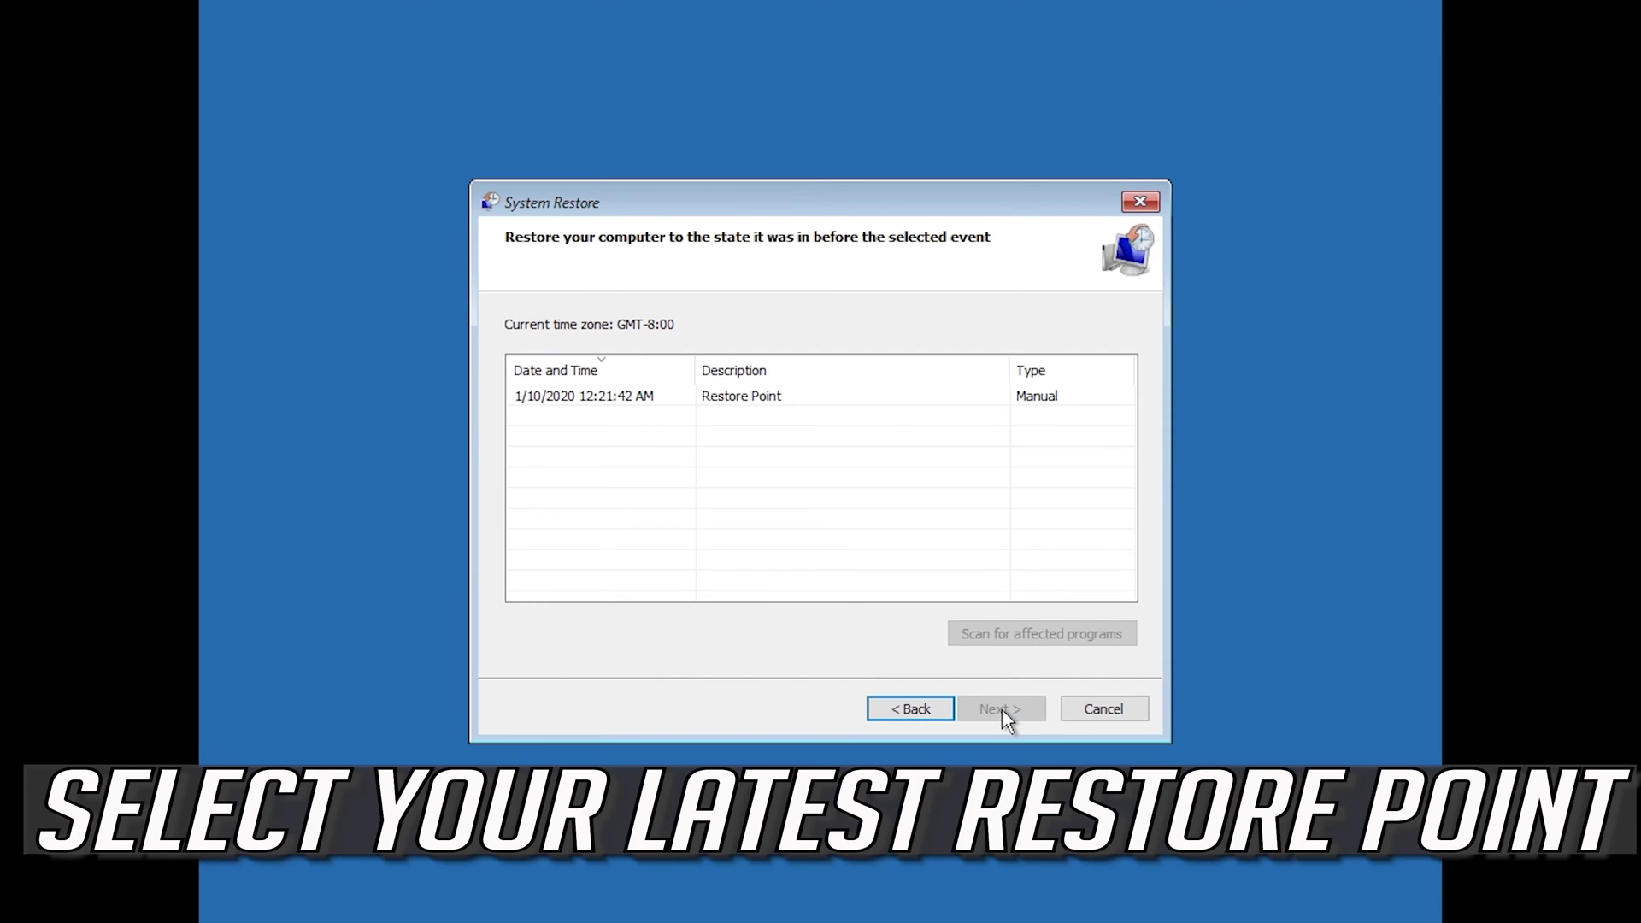
click(585, 398)
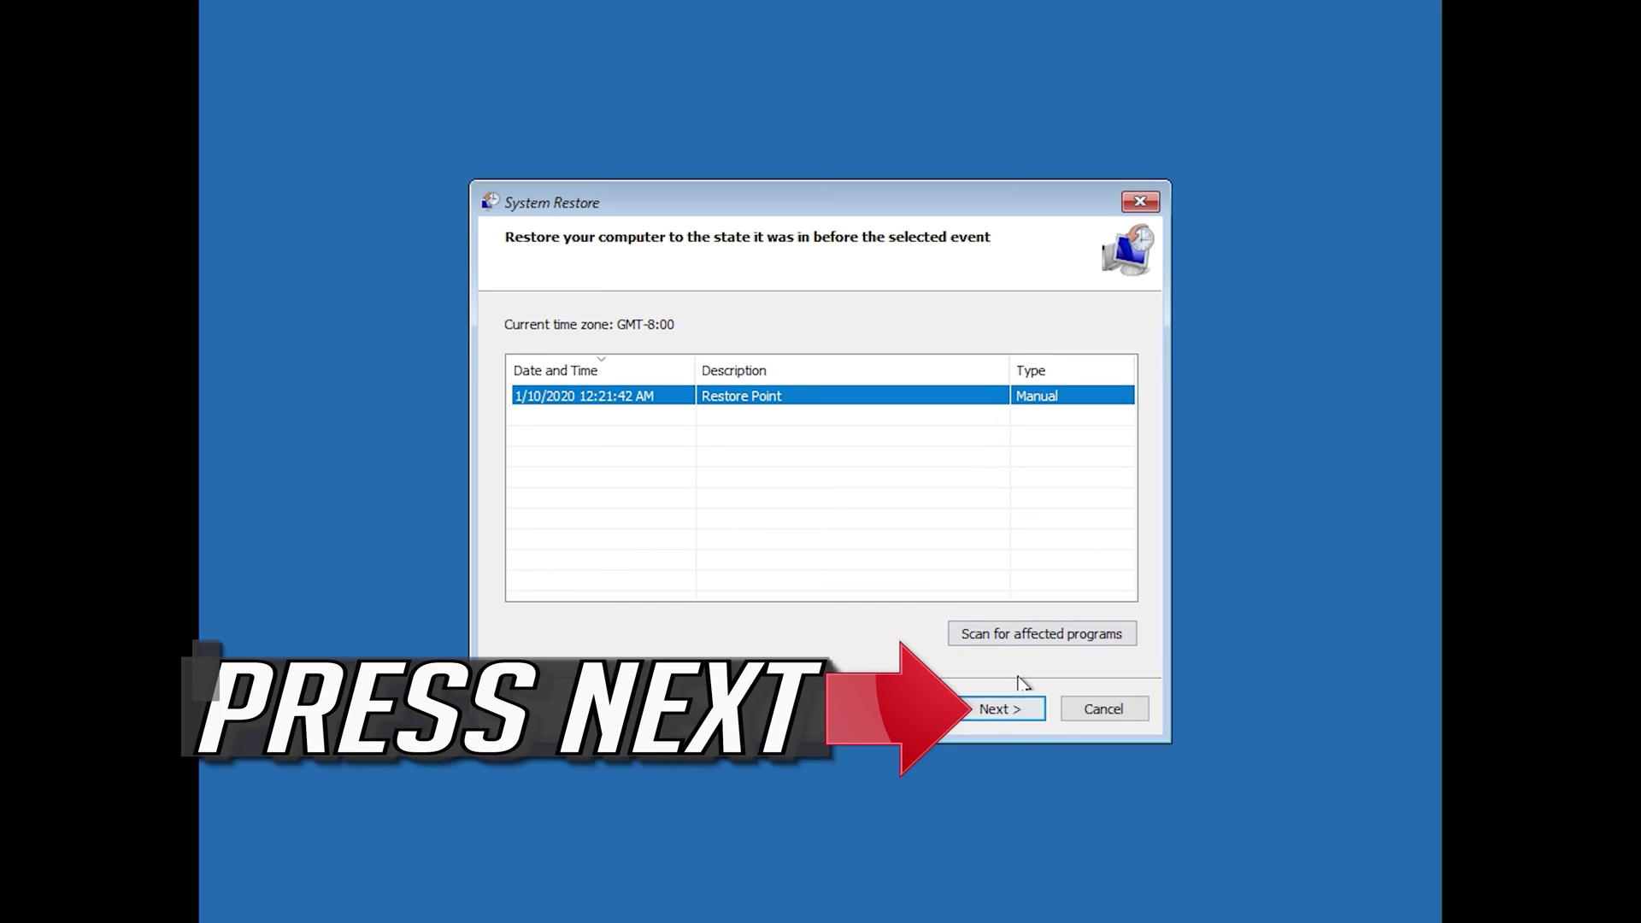
click(1007, 718)
click(1009, 720)
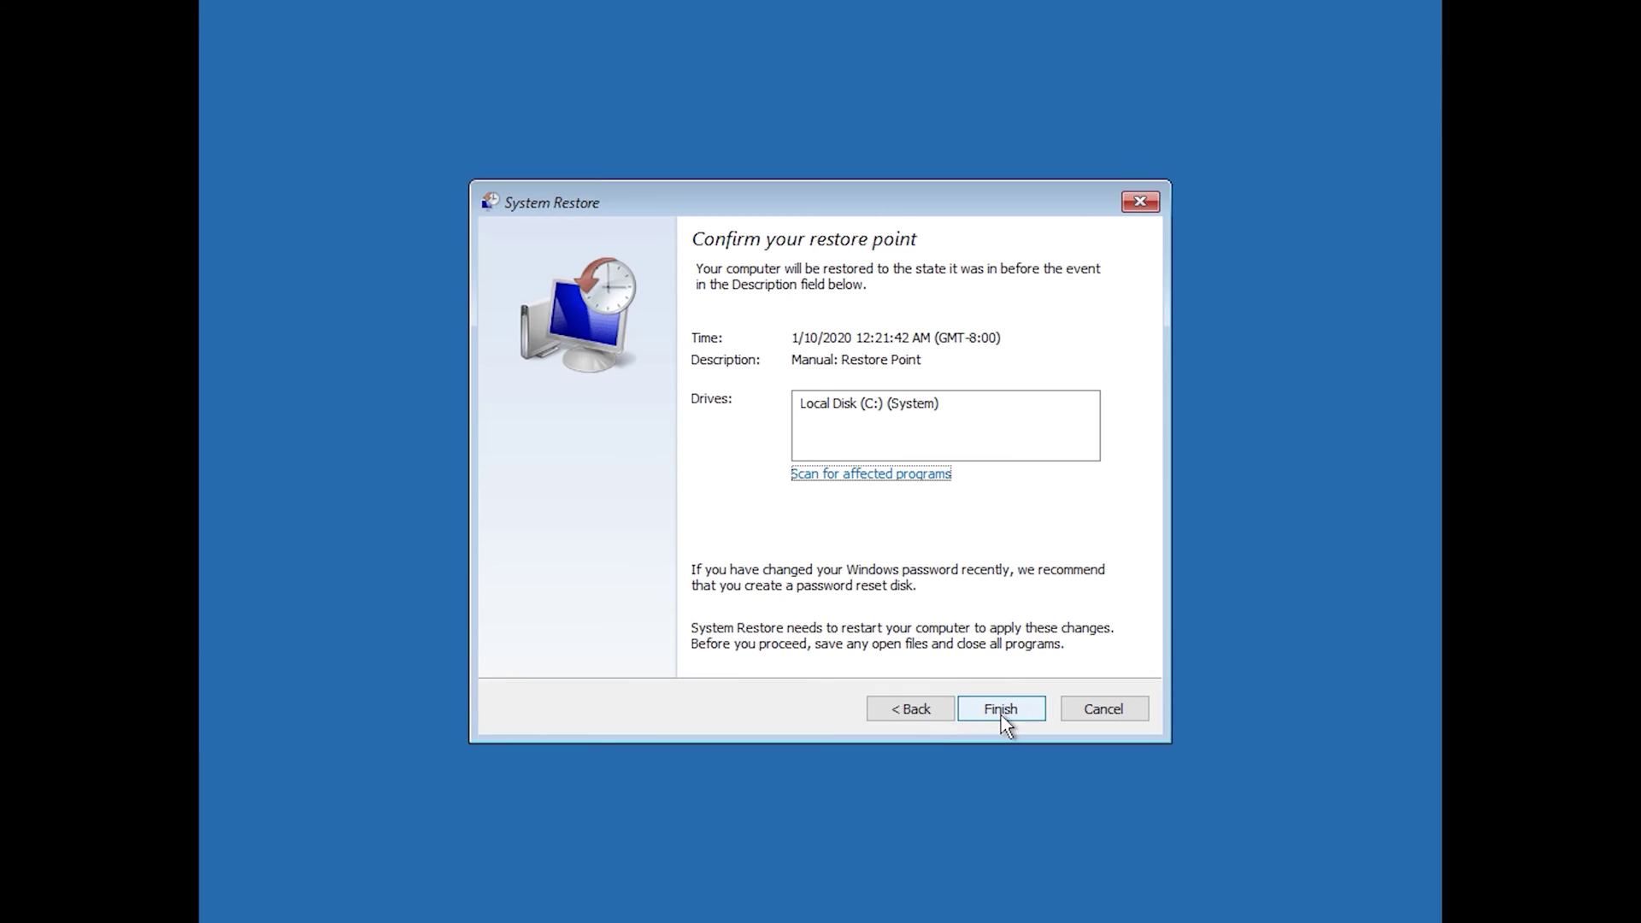
click(1002, 714)
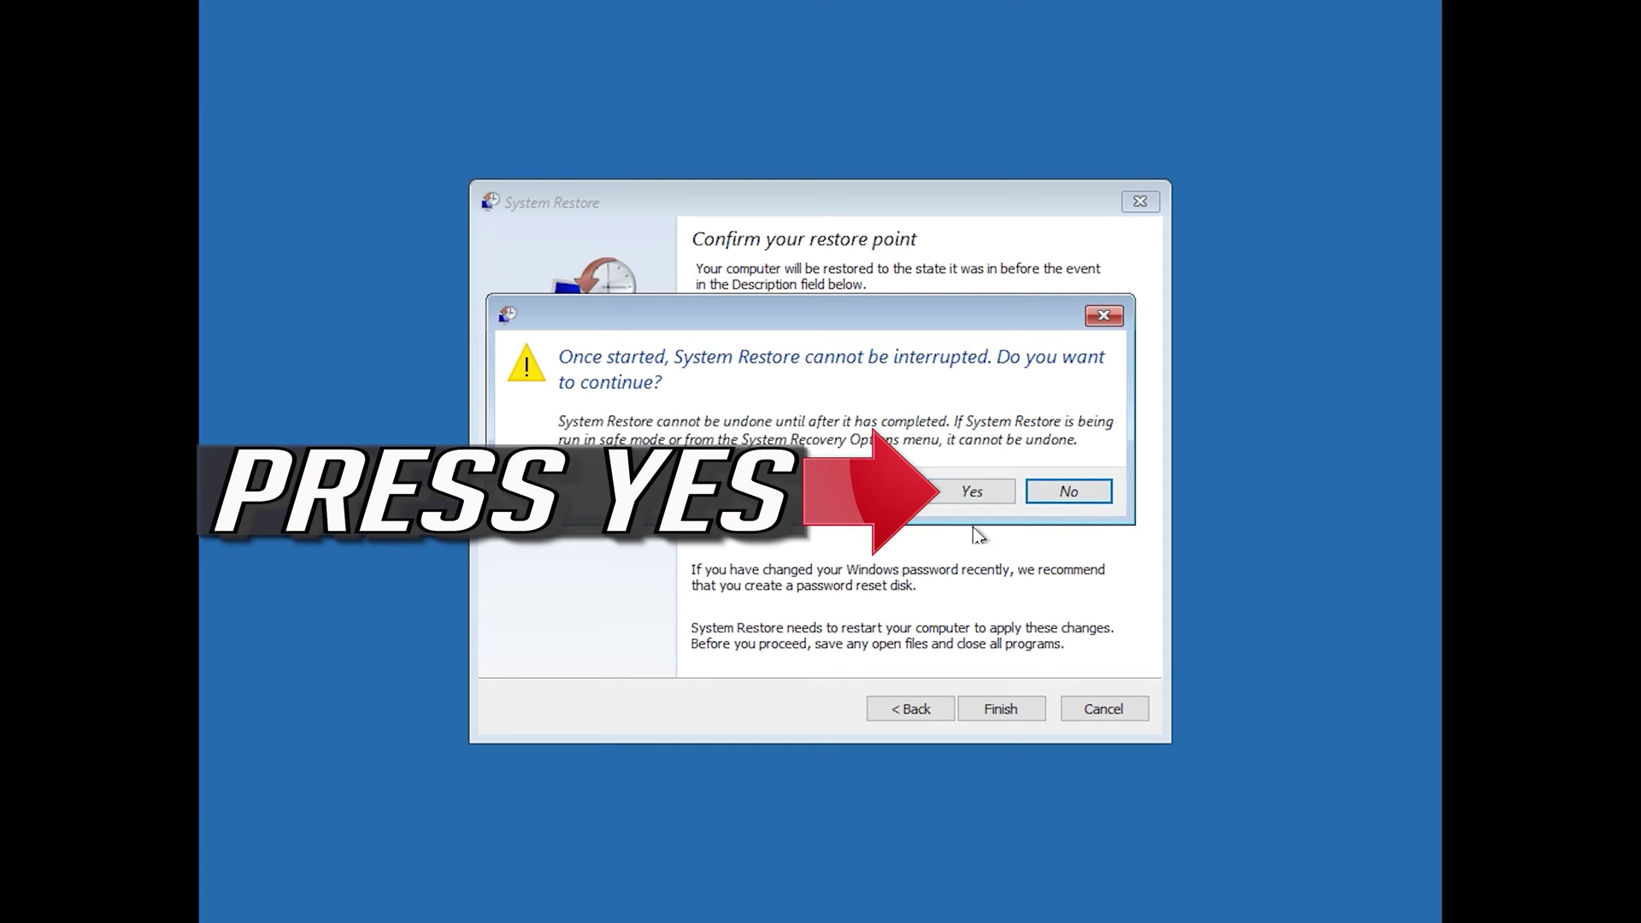
click(971, 496)
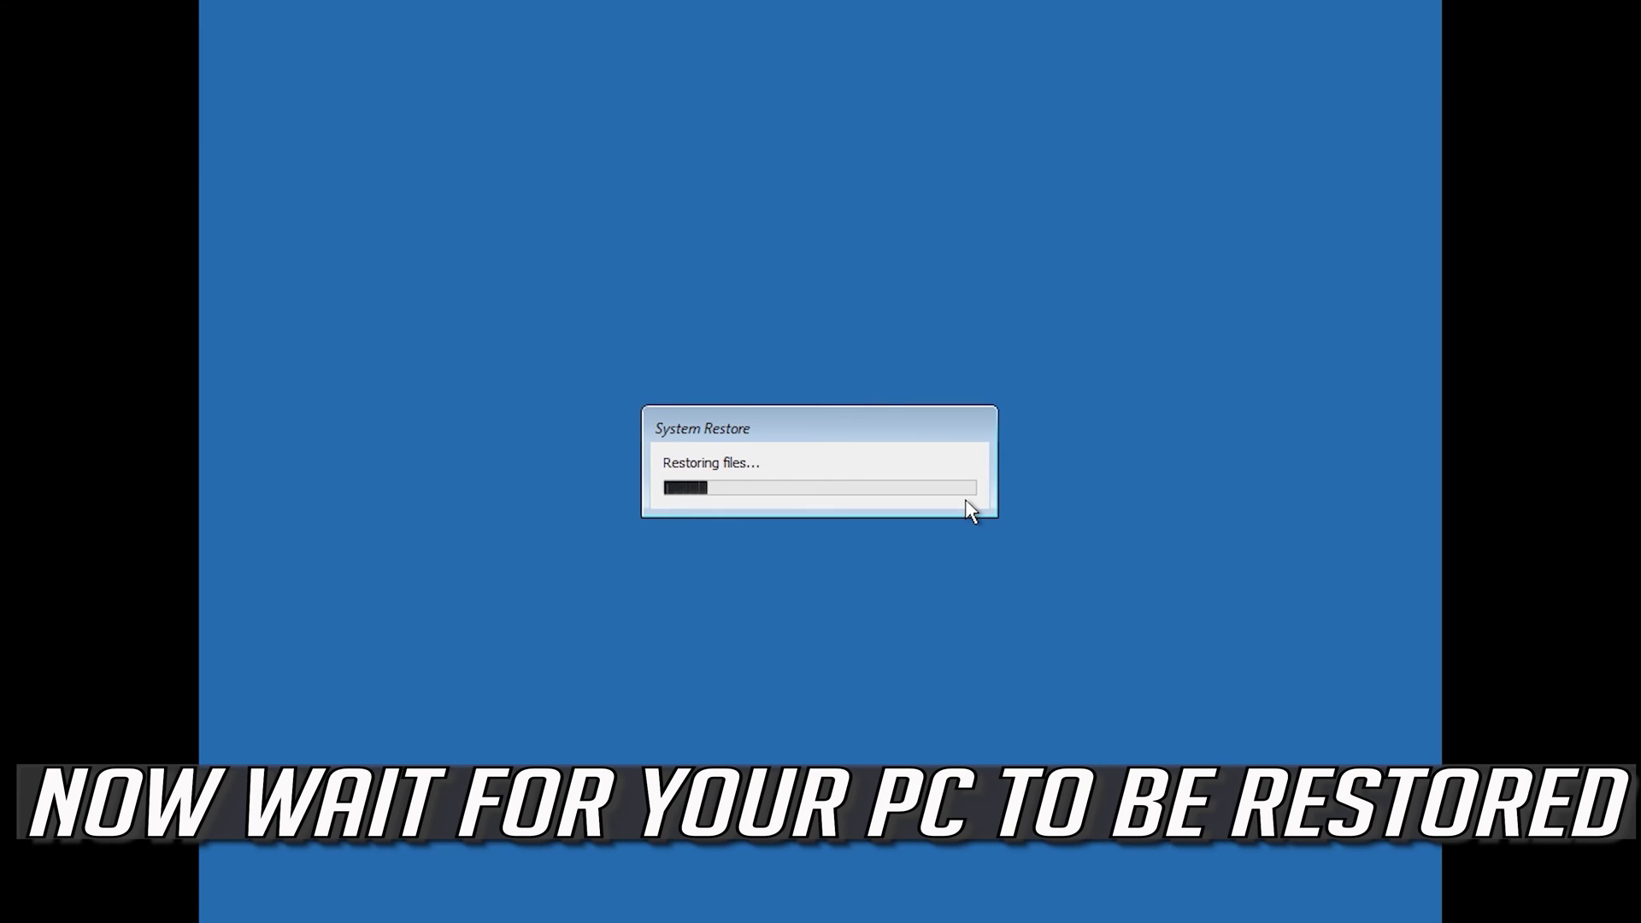